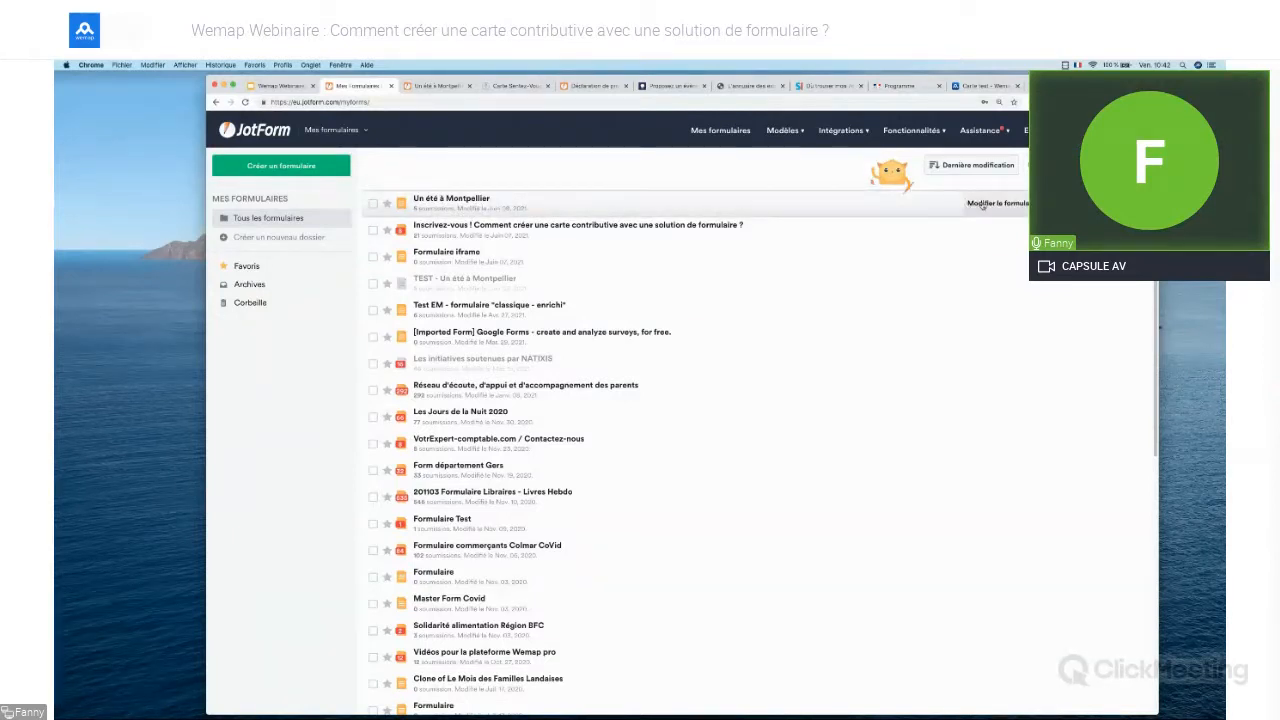
Open the Un été à Montpellier form in the Form Builder and show its Ajouter un élément list
click(983, 205)
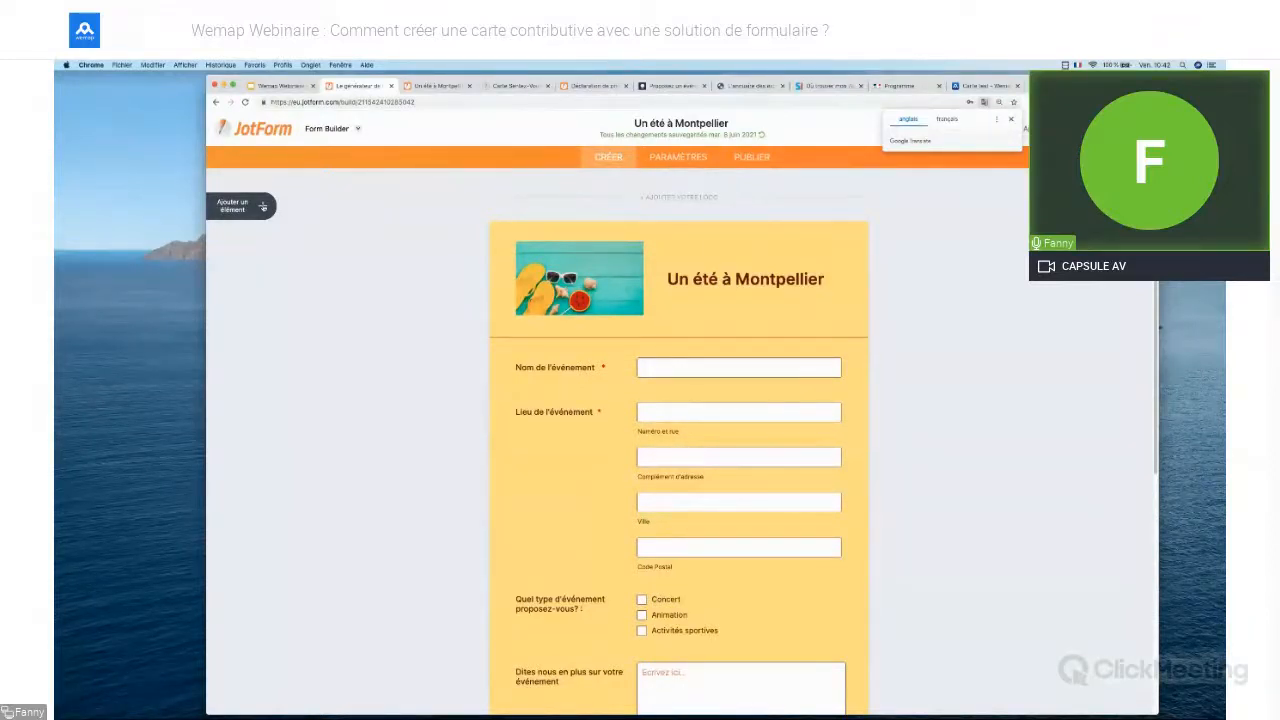
click(263, 207)
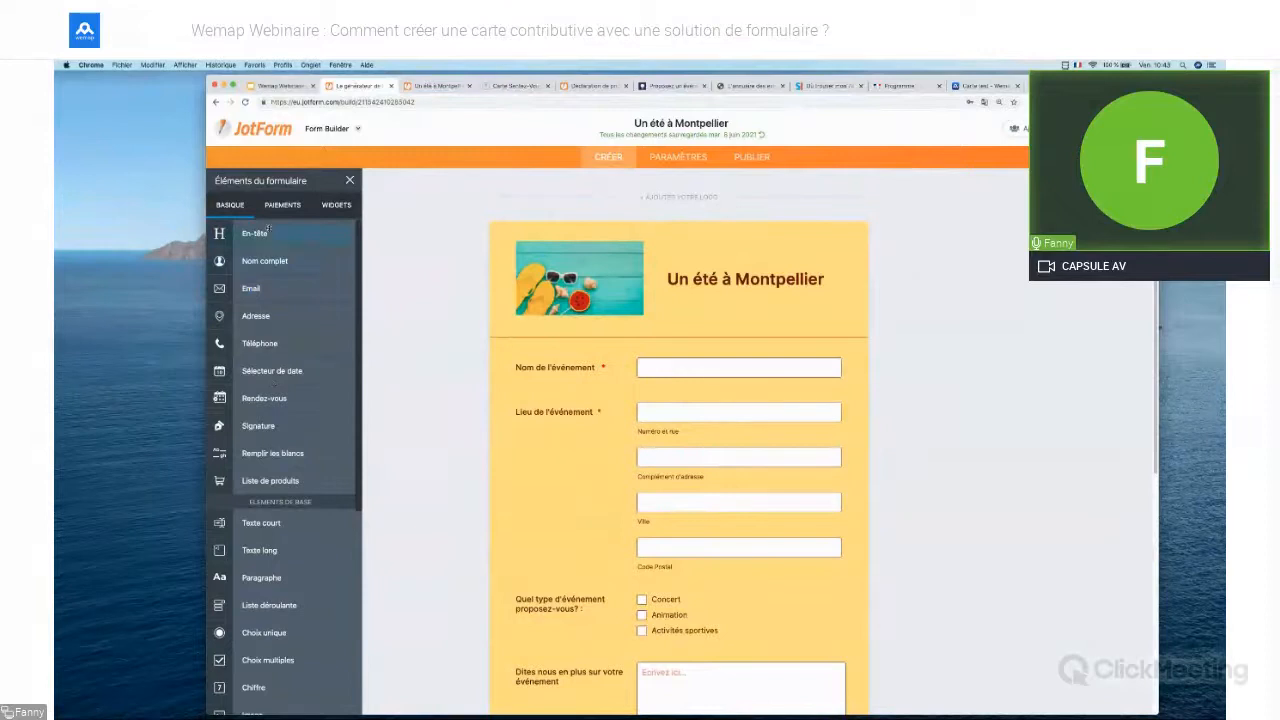
drag(250, 288, 647, 416)
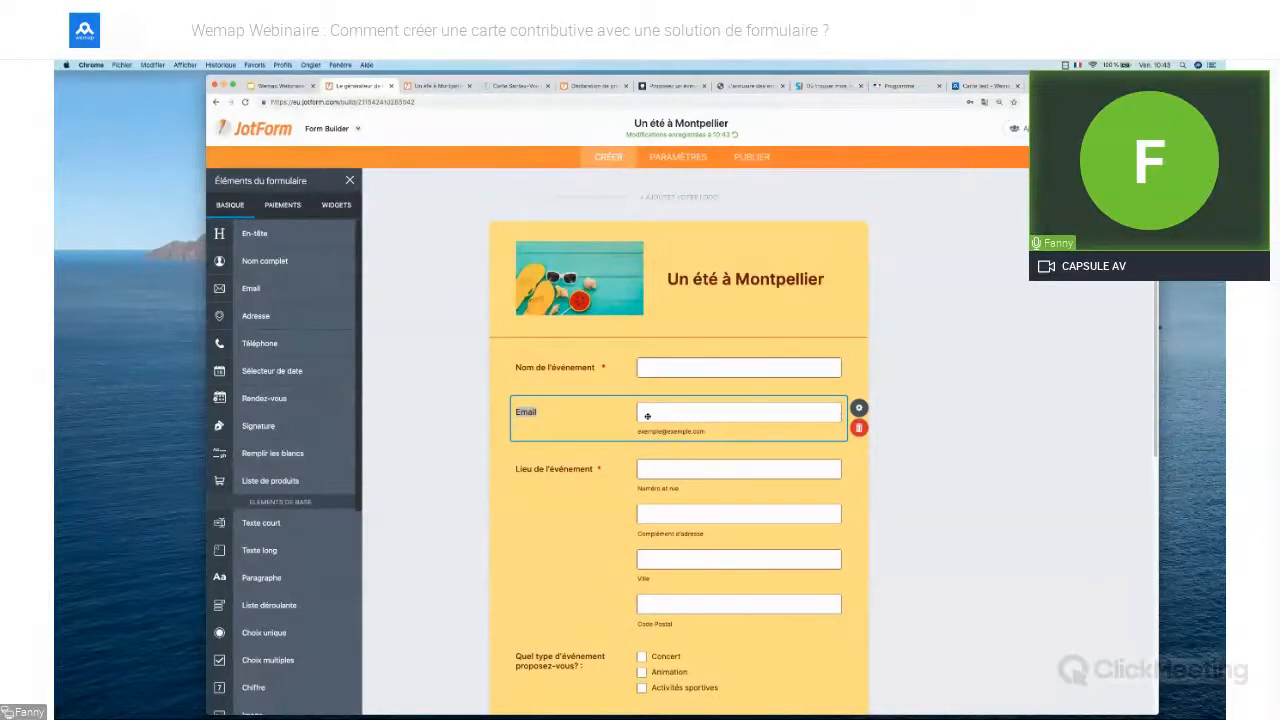
click(859, 408)
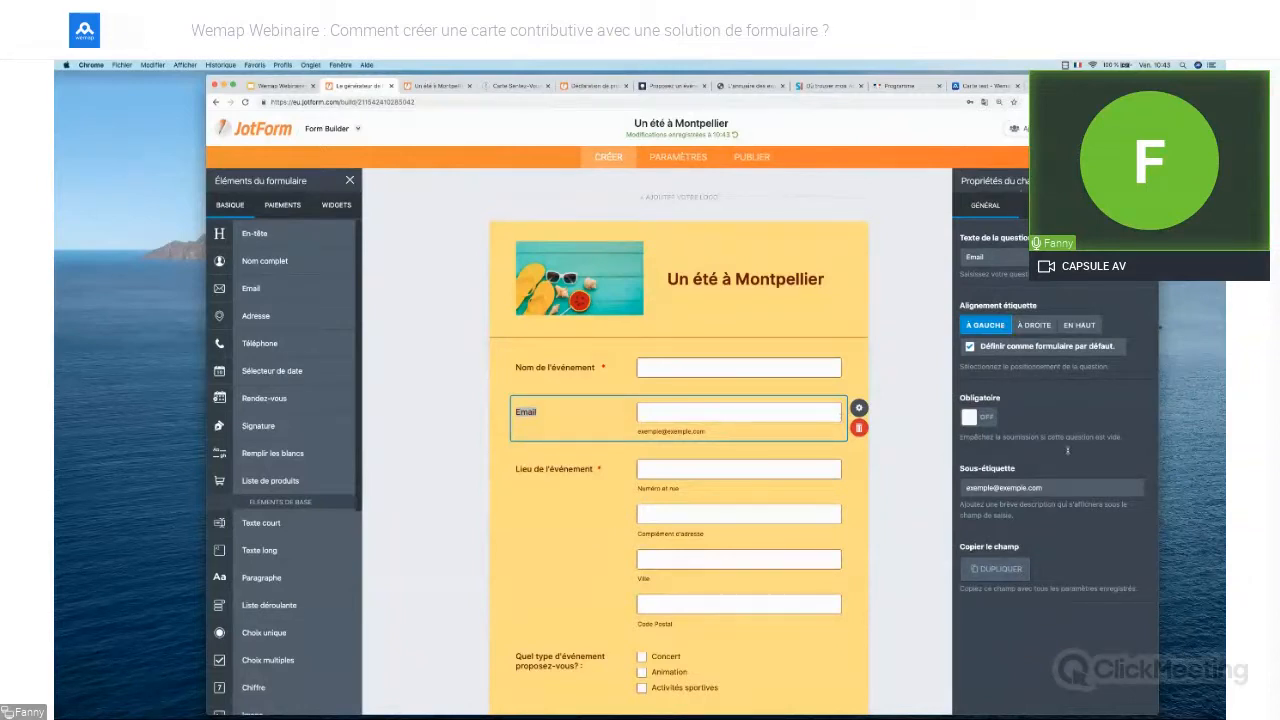
click(1054, 205)
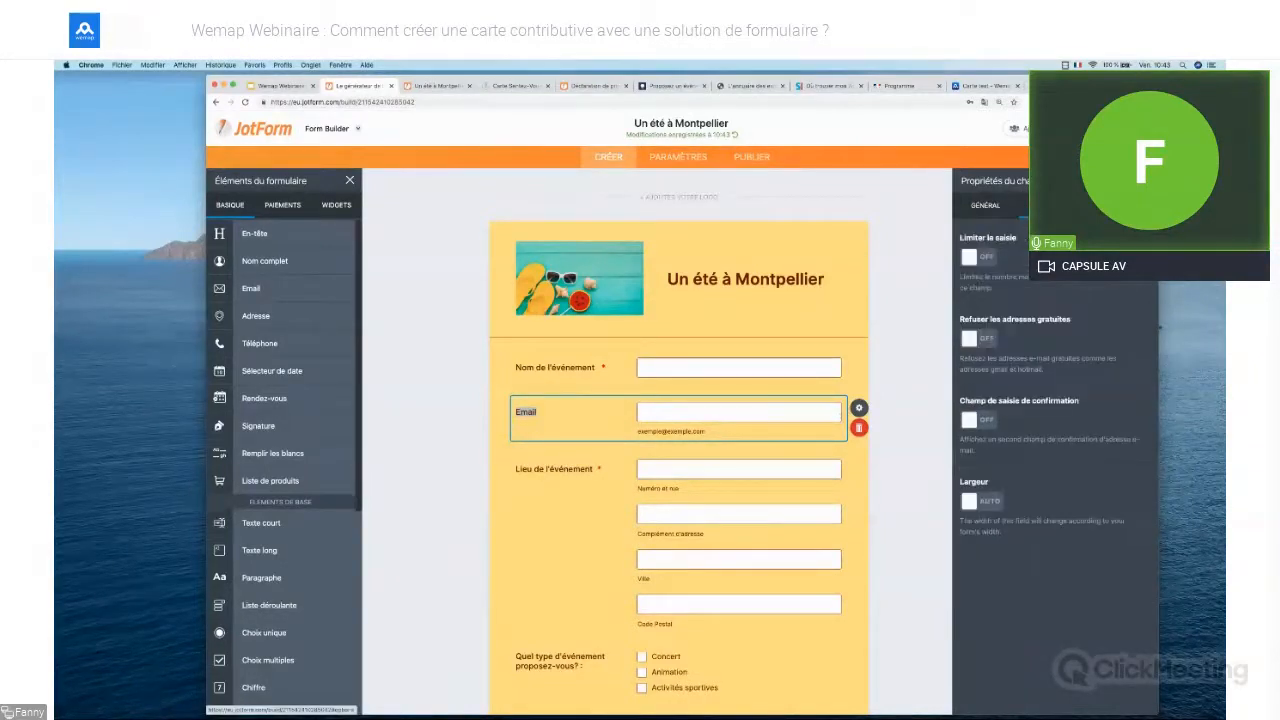
click(1123, 205)
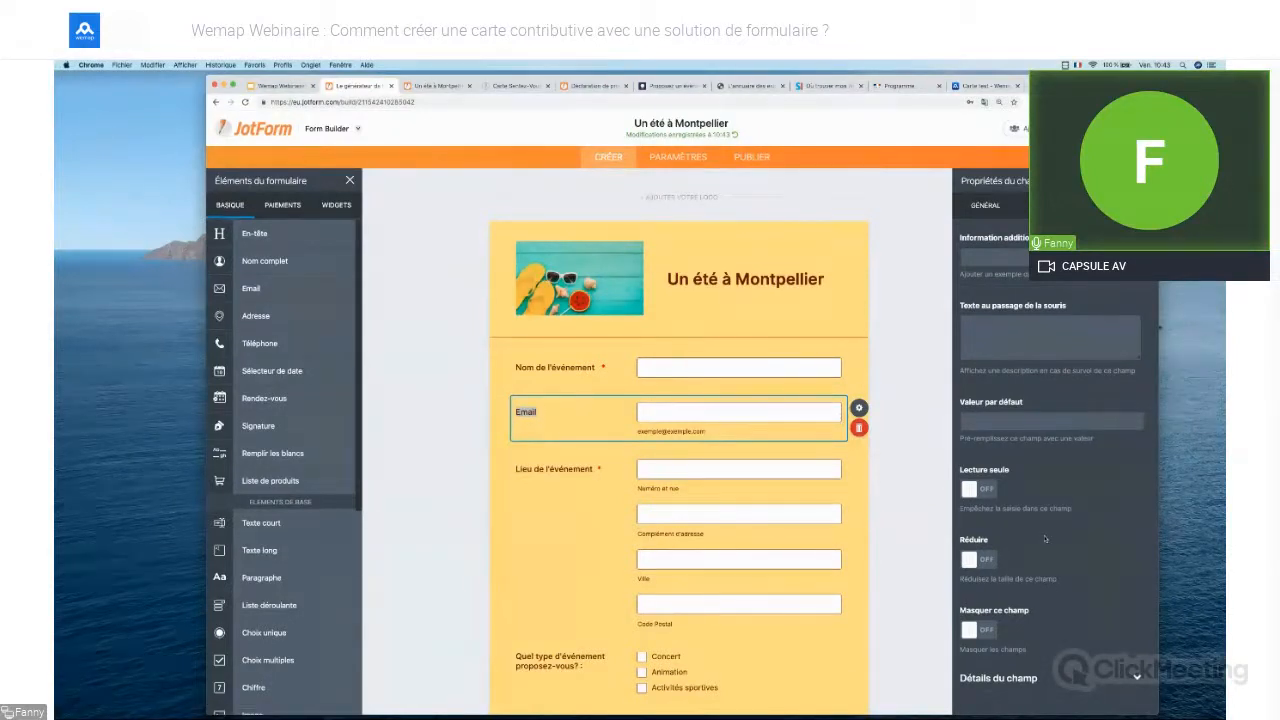
click(993, 208)
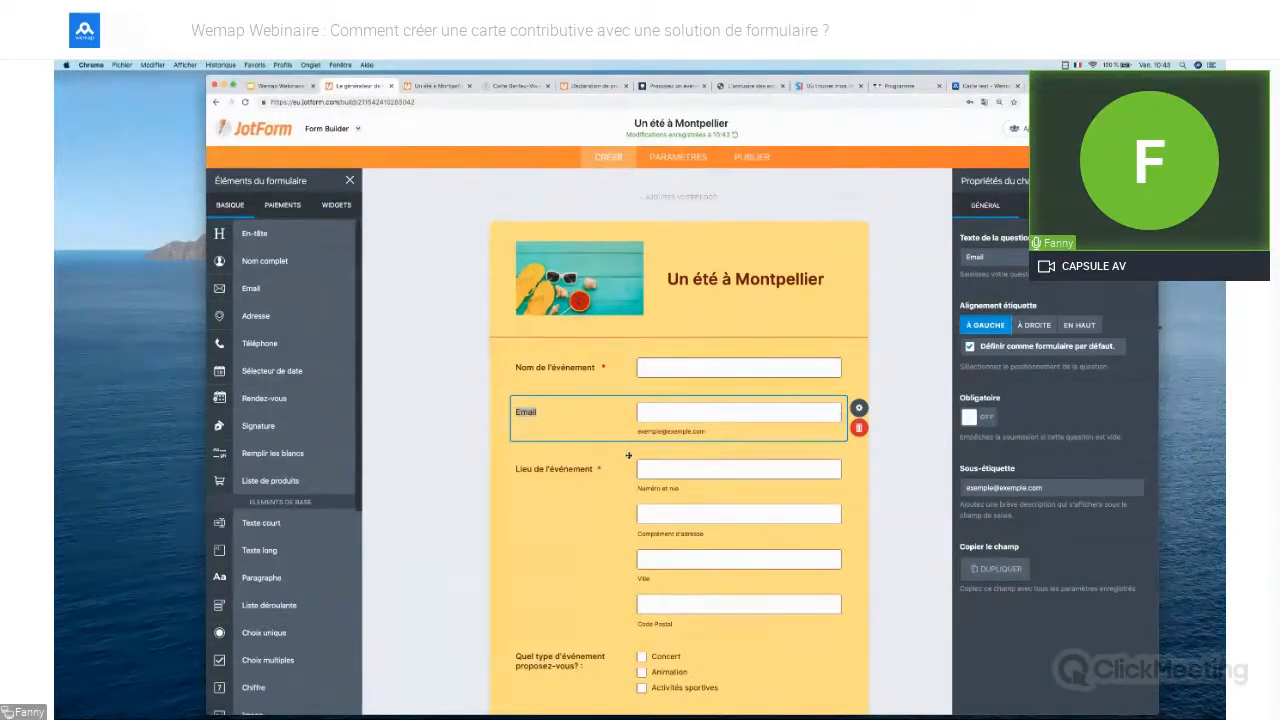
click(864, 427)
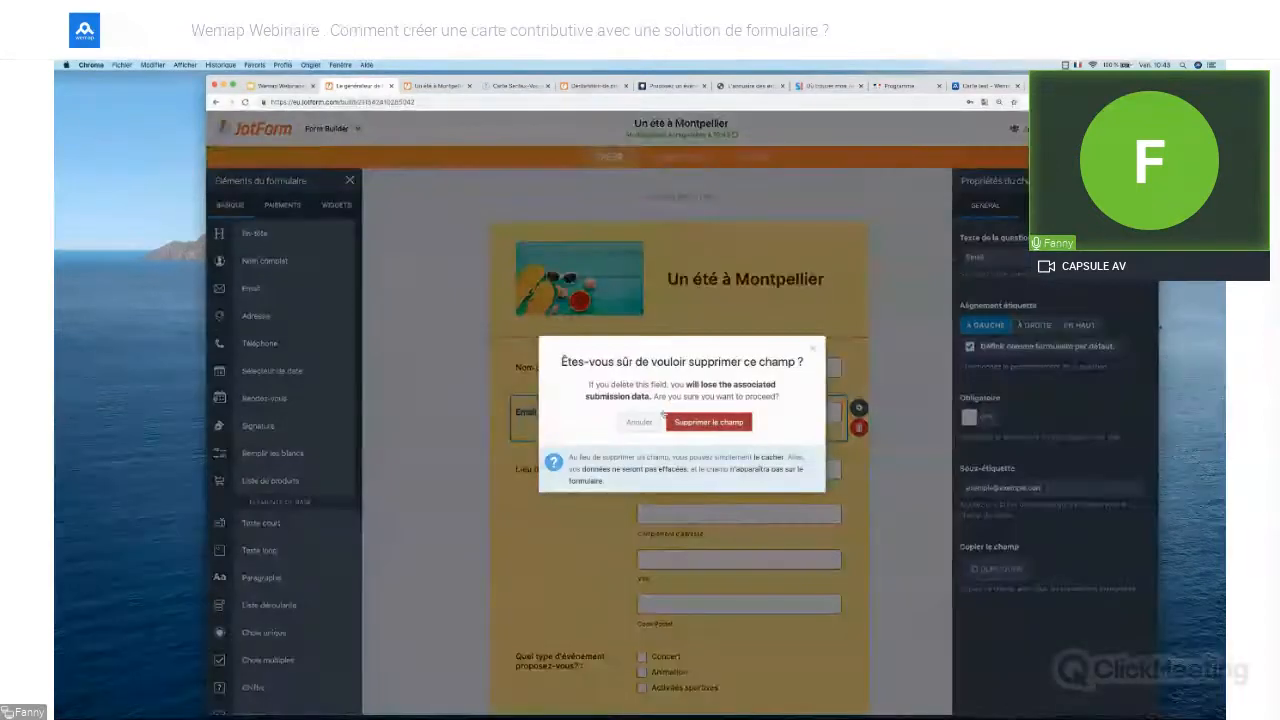
click(708, 422)
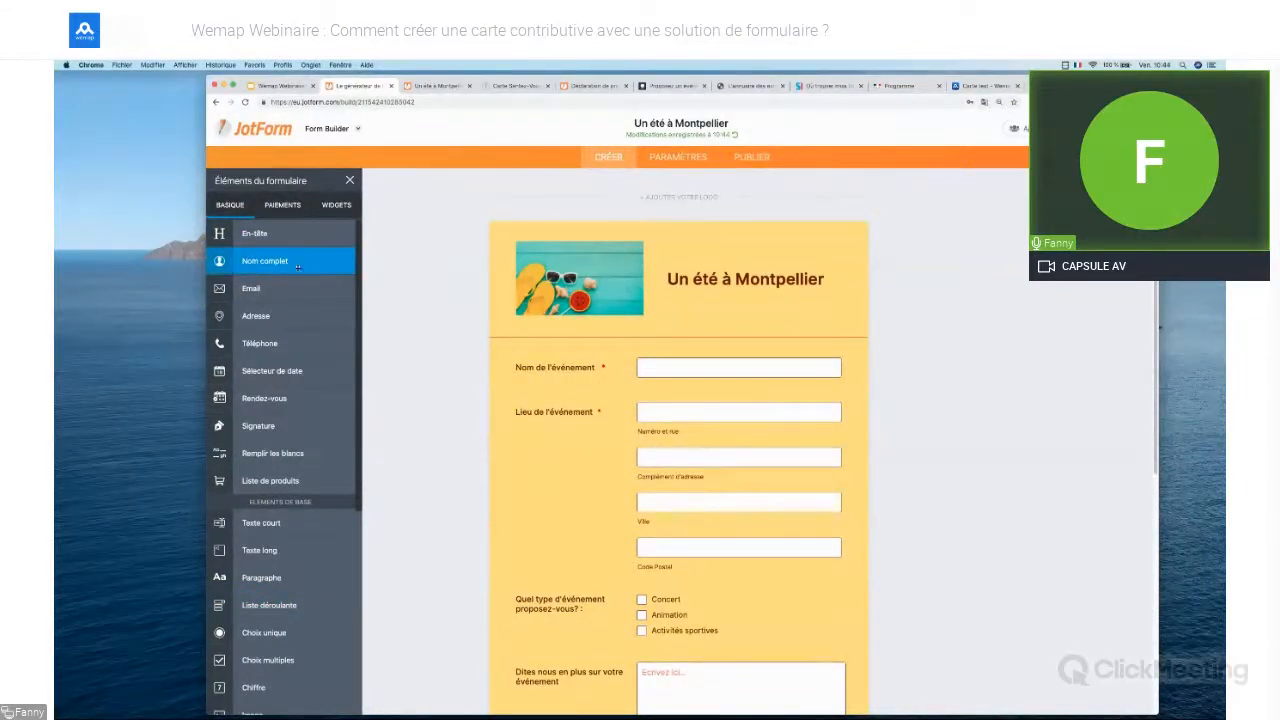
Browse the PAIEMENTS and WIDGETS element lists, then close the Éléments du formulaire panel
click(283, 205)
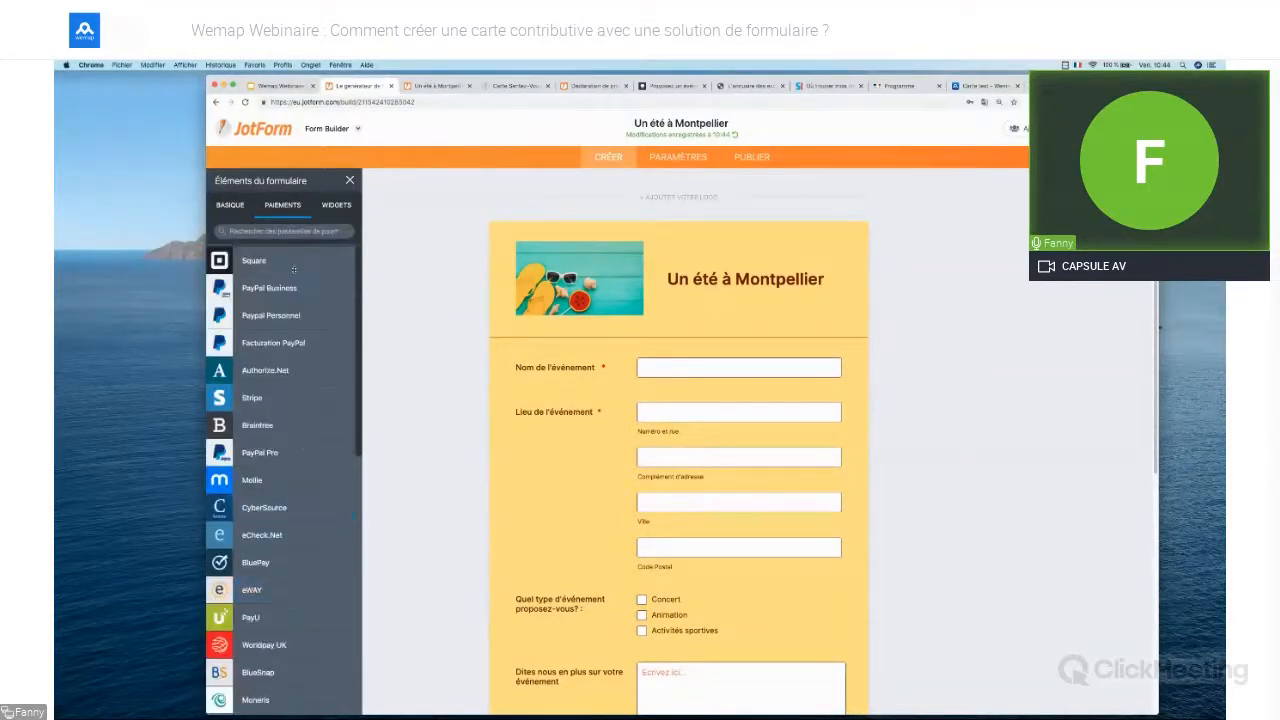
click(337, 210)
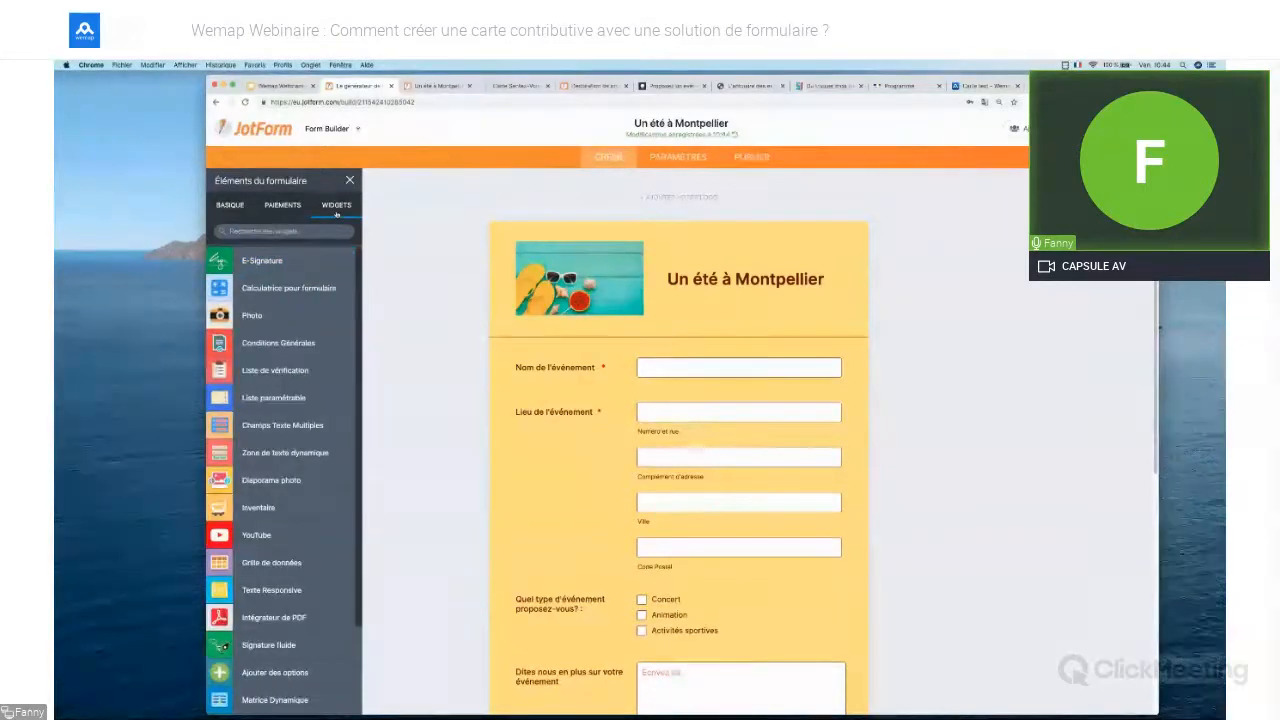
scroll(280, 510, down, 5)
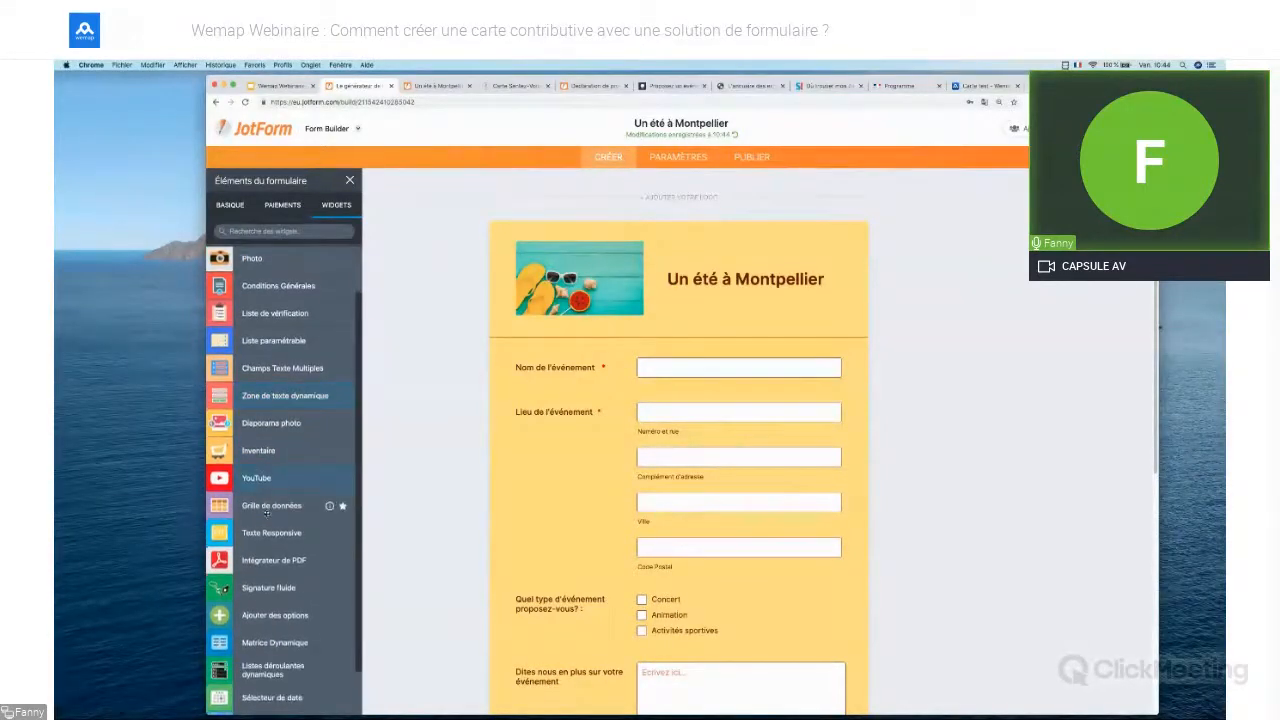
scroll(266, 514, down, 8)
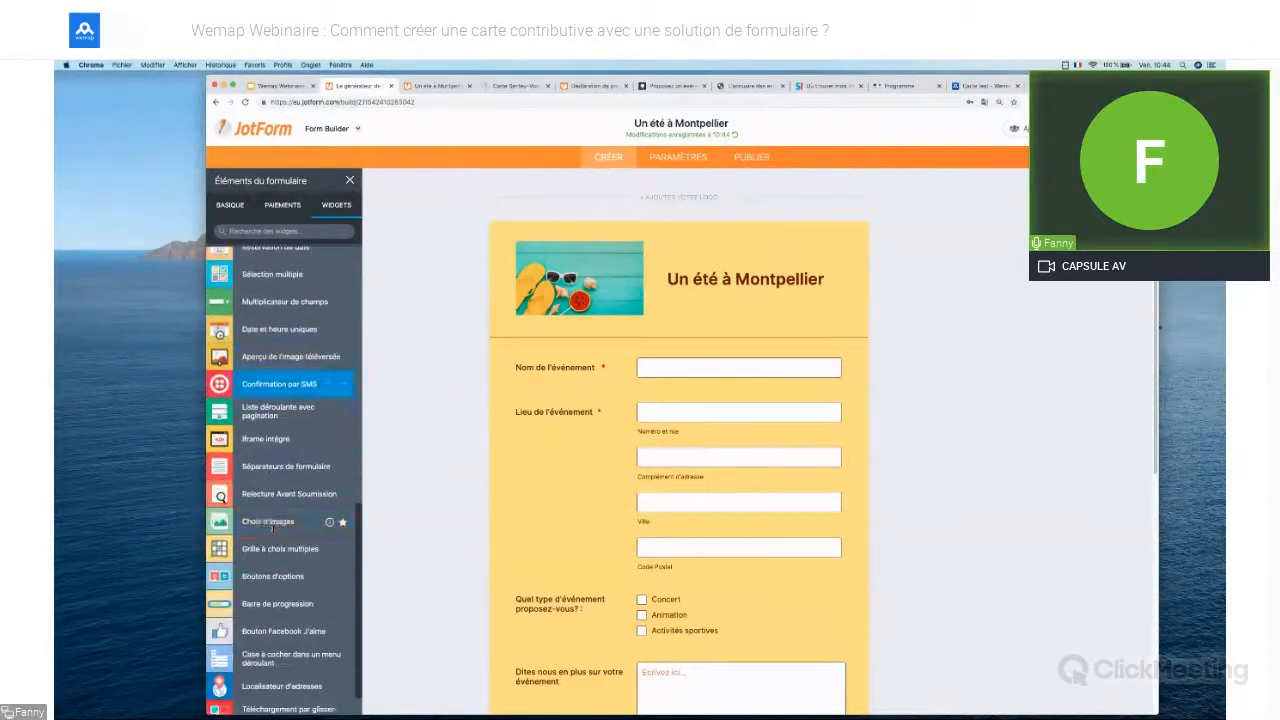
scroll(272, 530, up, 13)
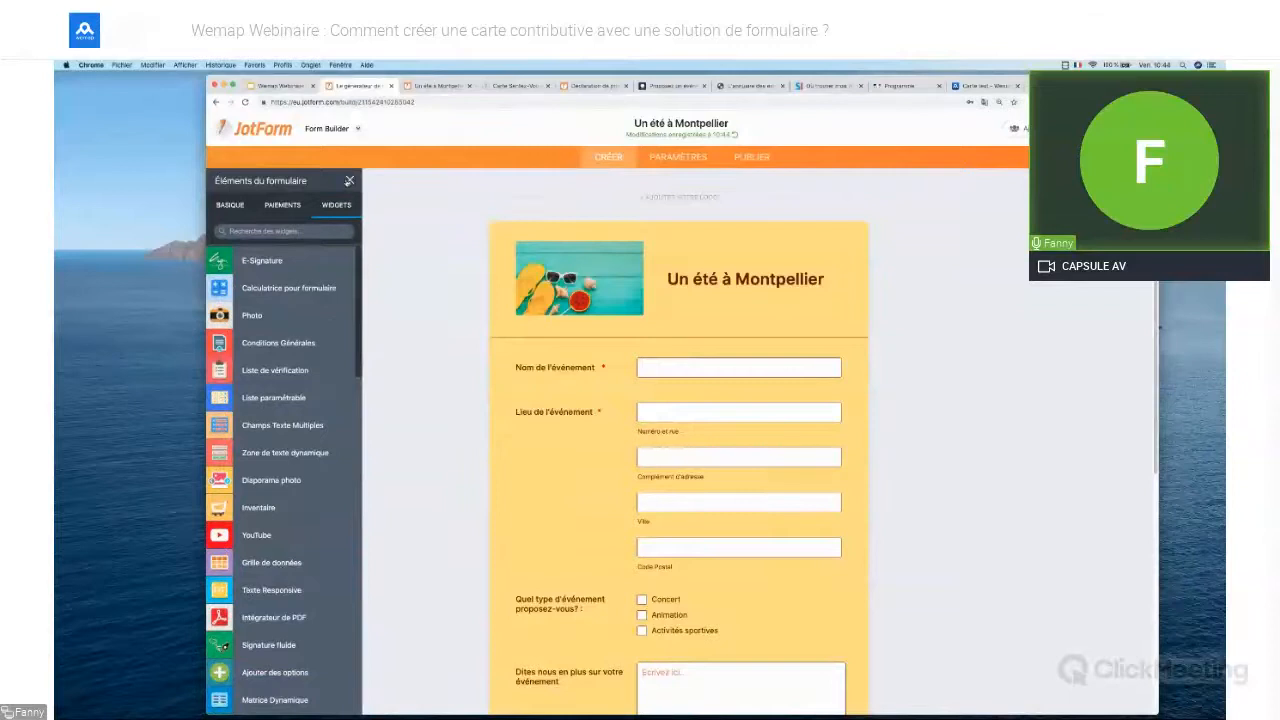
click(349, 180)
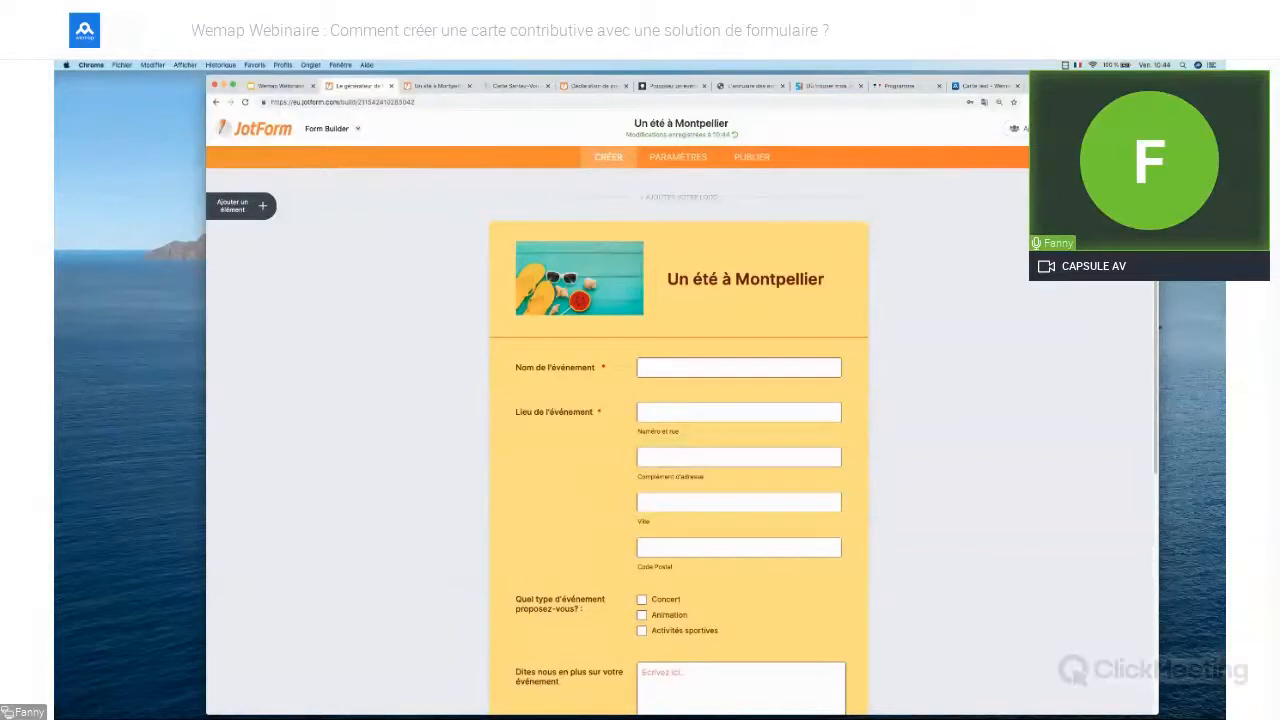
Look at the form designer and Concepteur avancé, then return to the Mes formulaires list
click(1141, 206)
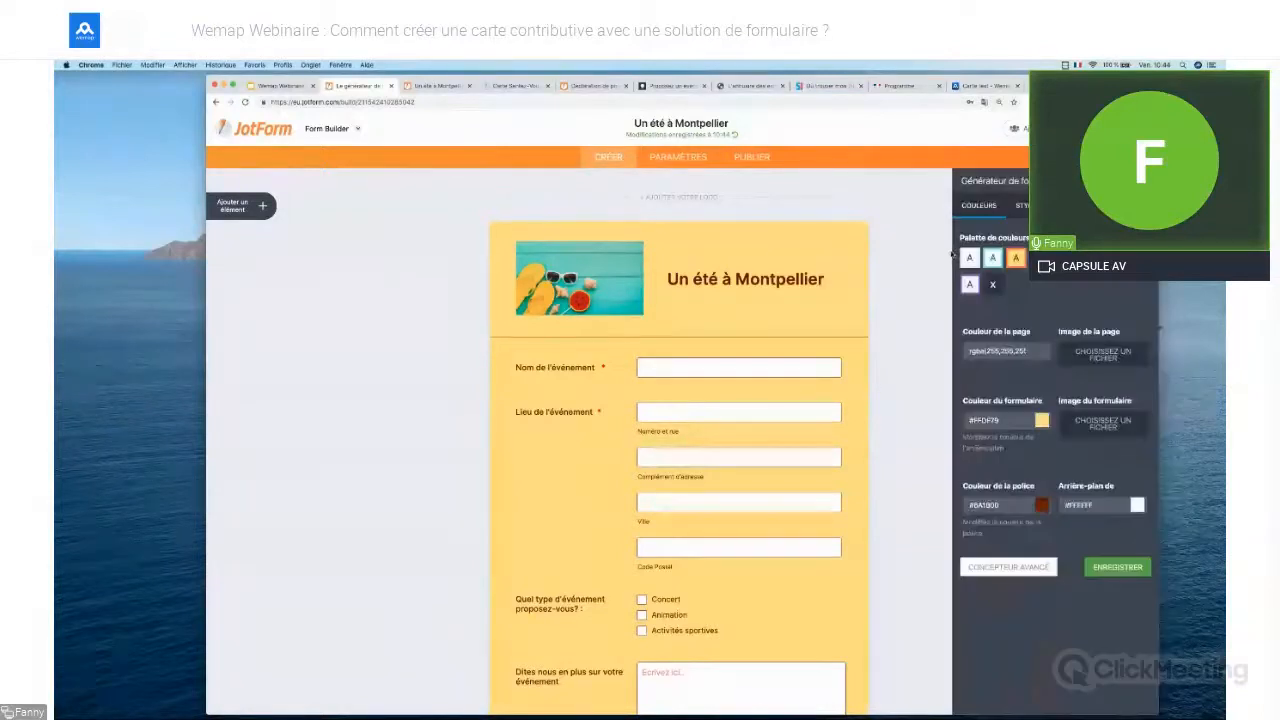
click(1033, 571)
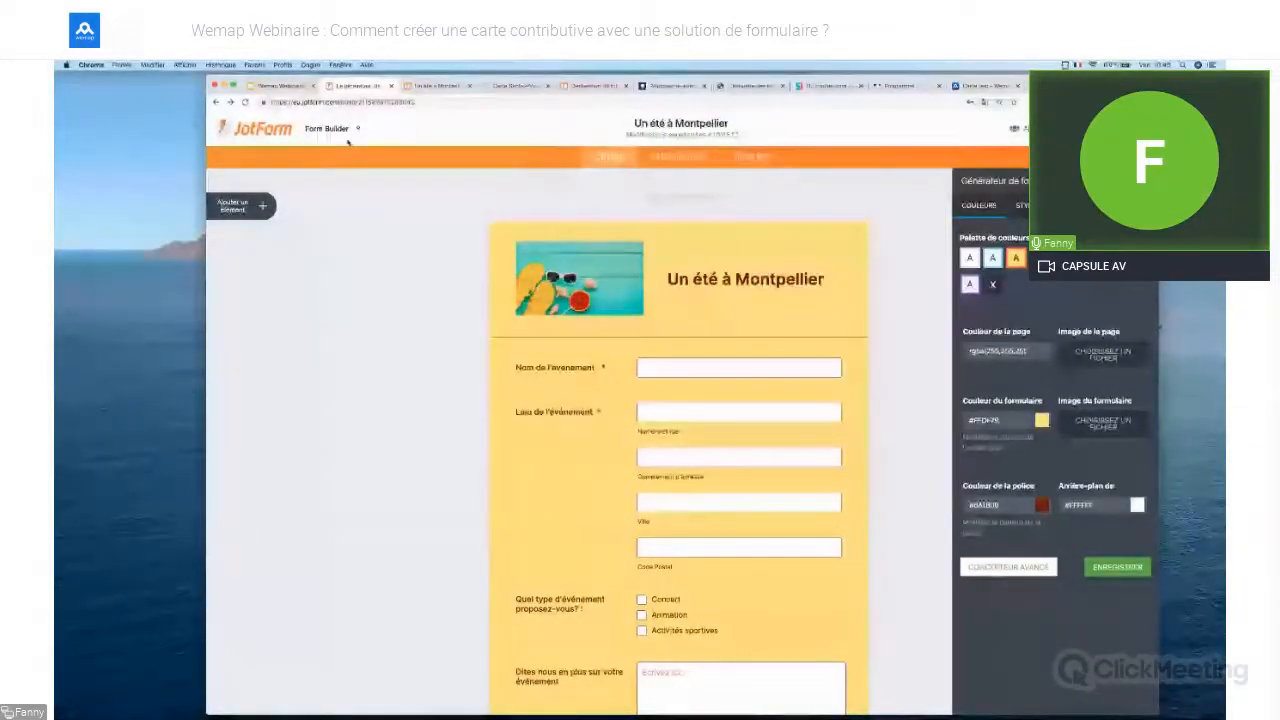
click(272, 134)
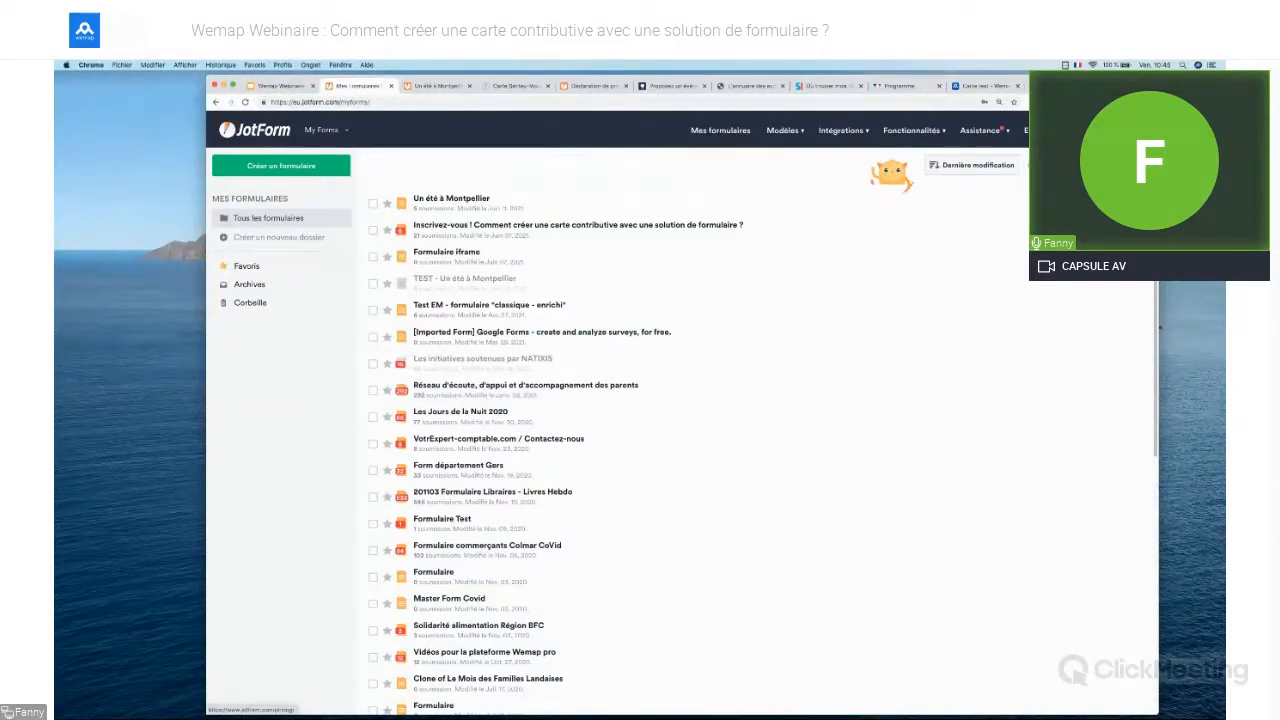
Open the Un été à Montpellier form with Modifier le formulaire
mouse_move(712, 204)
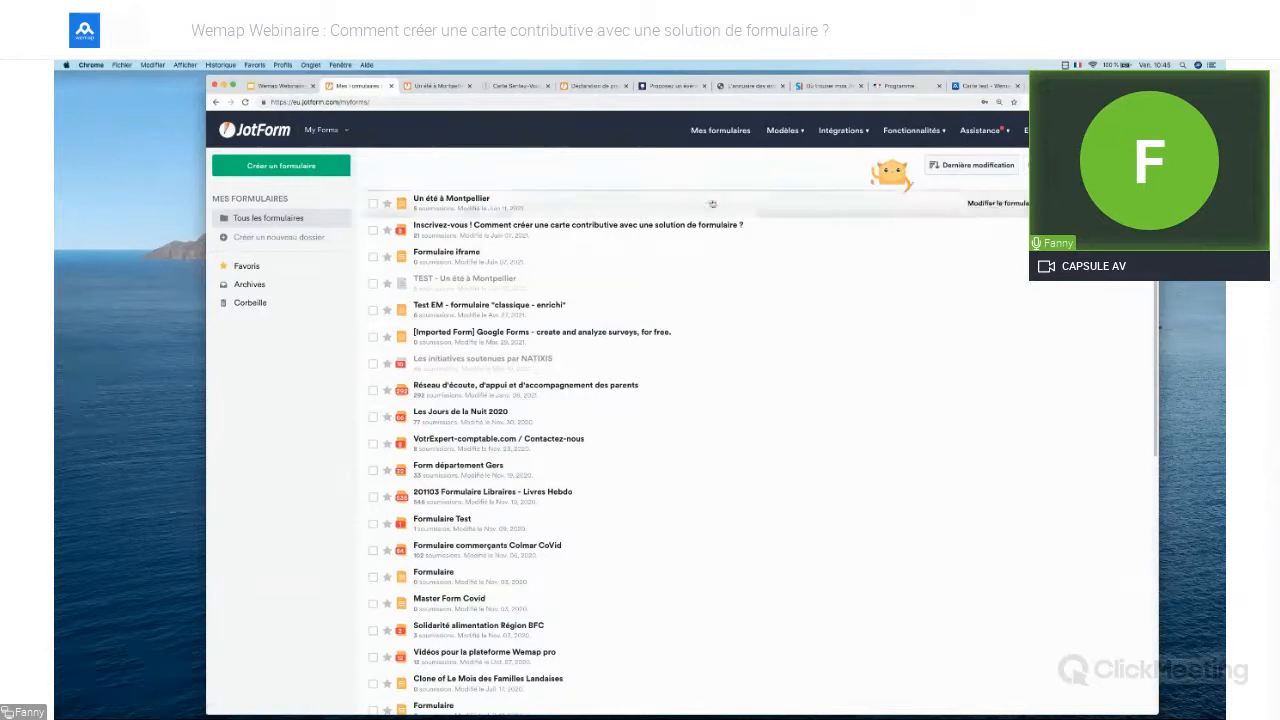
click(998, 203)
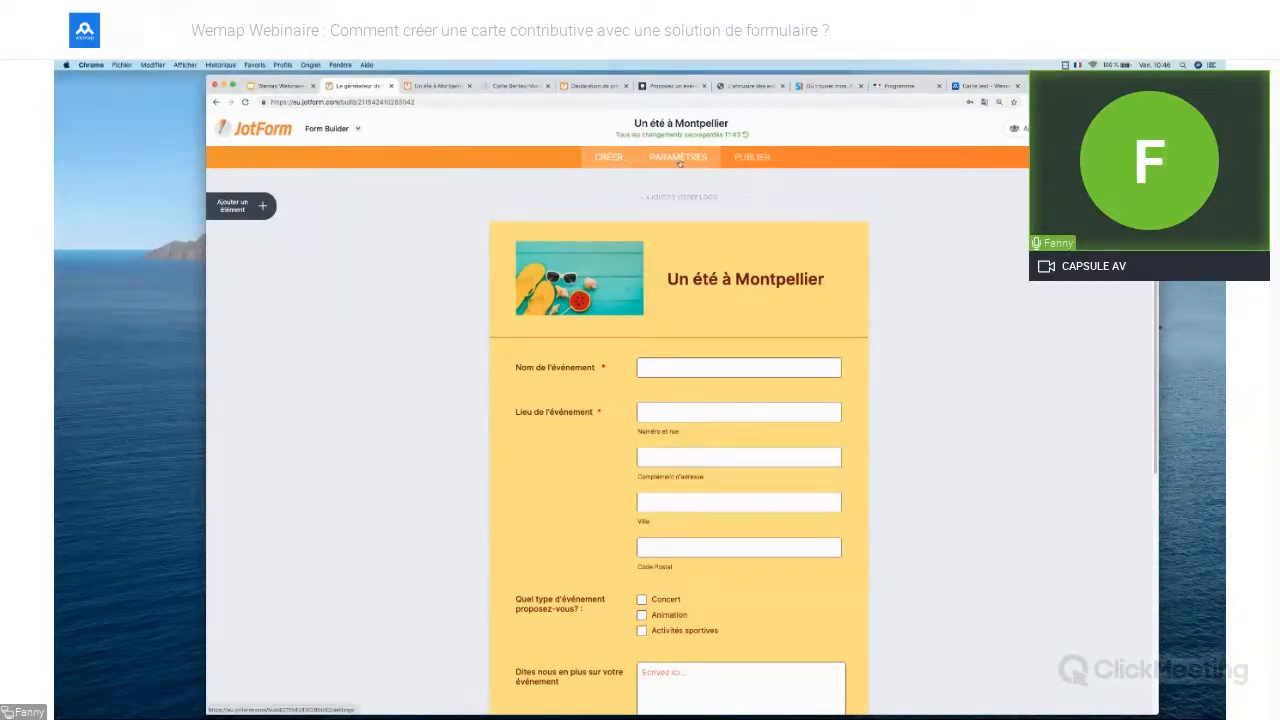
Open the form's e-mail settings and review Notification 1
click(679, 159)
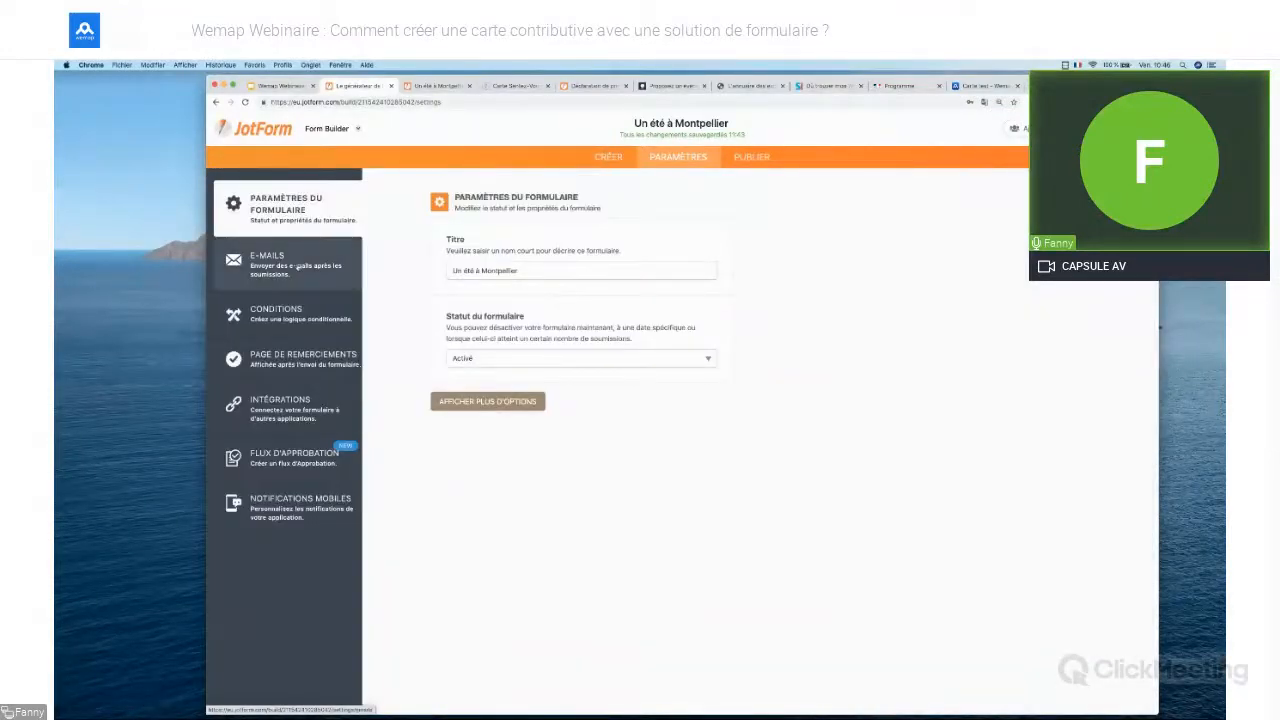
click(298, 265)
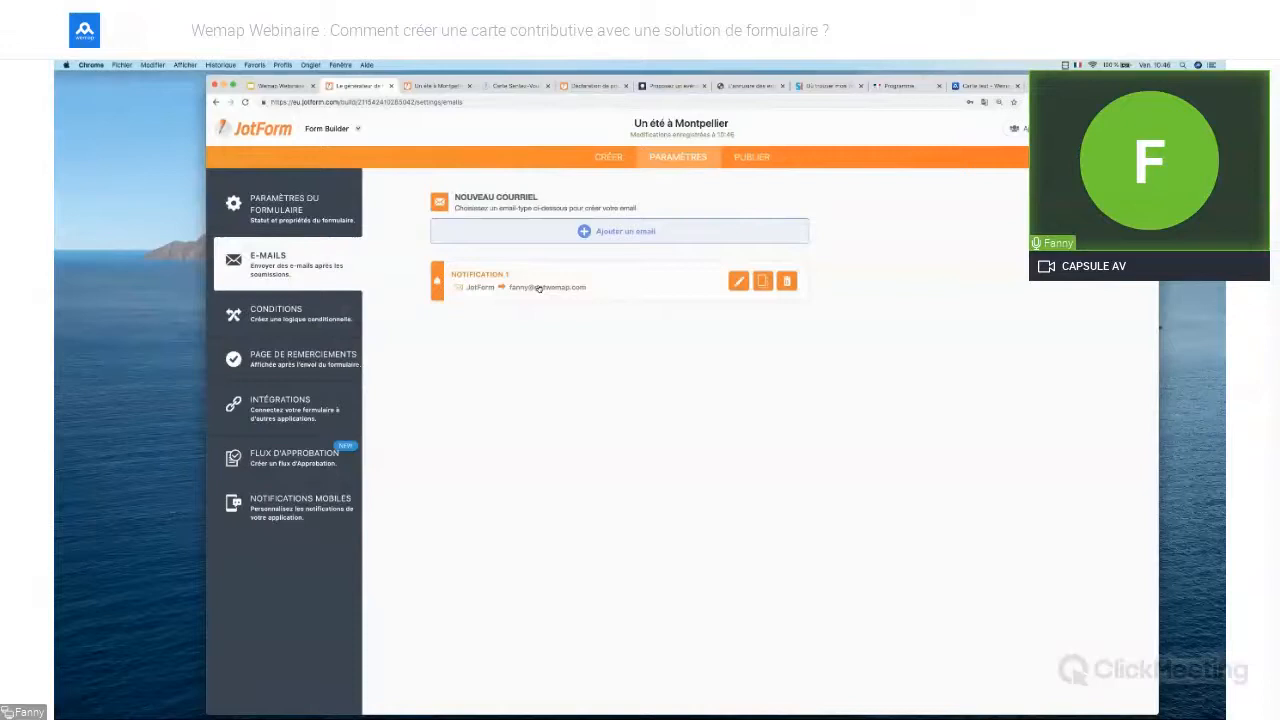
click(738, 281)
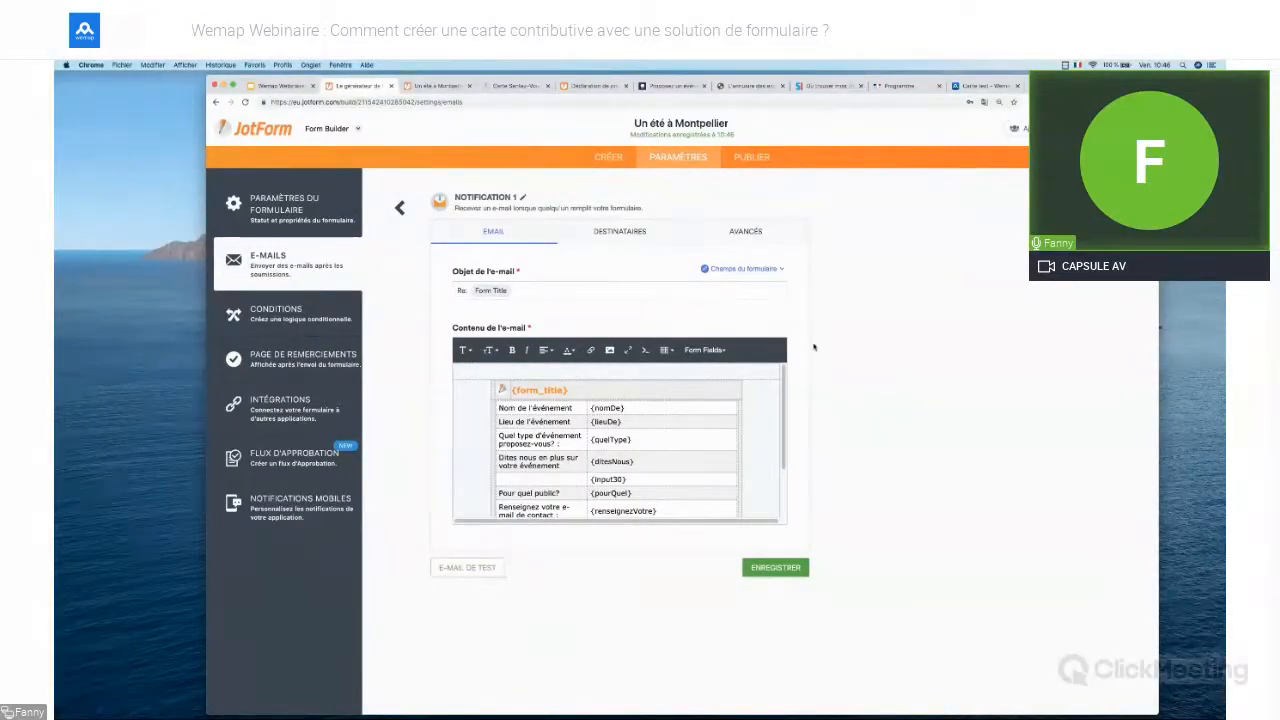
click(399, 207)
Draft an autoresponder containing the edit link, then discard it without saving
click(598, 231)
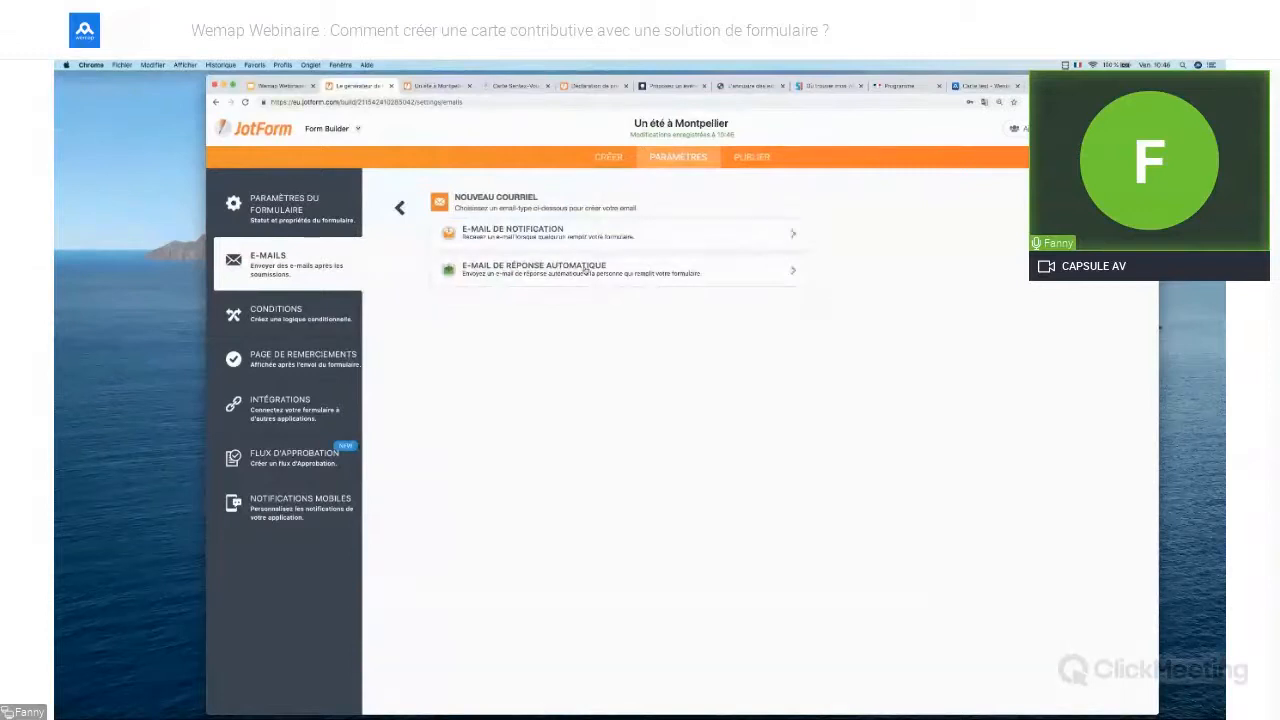
click(586, 270)
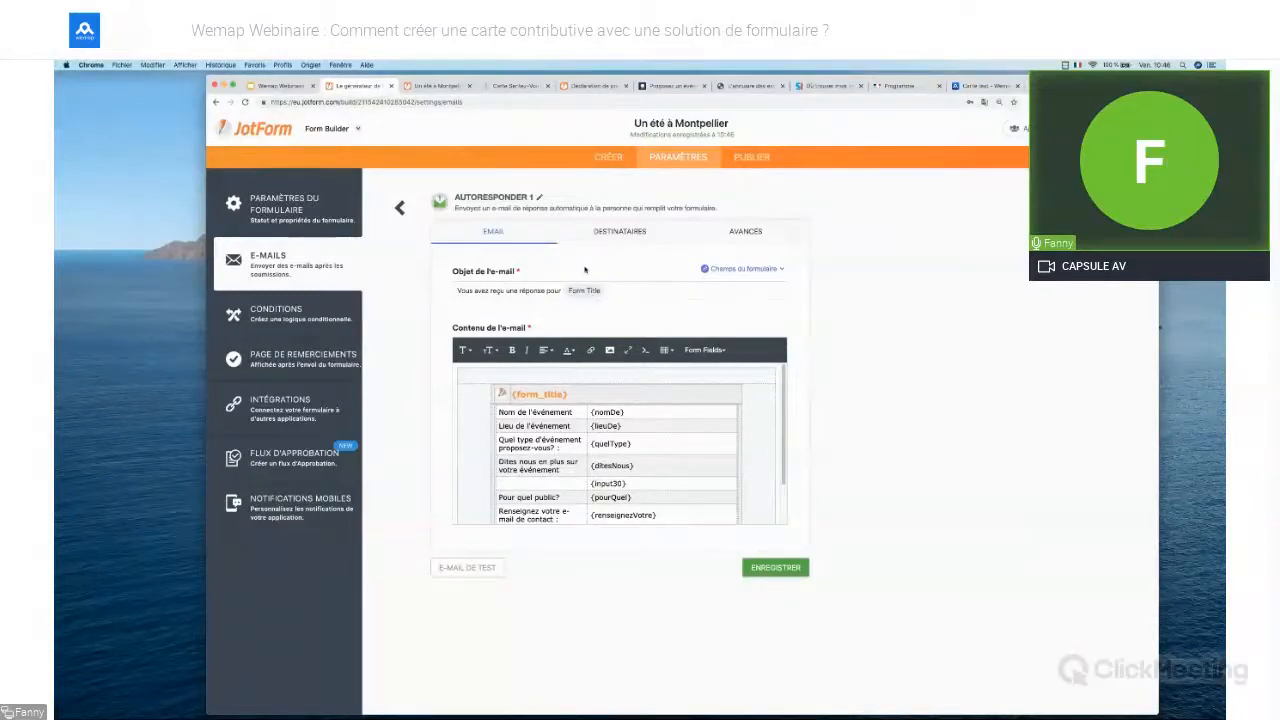
click(713, 350)
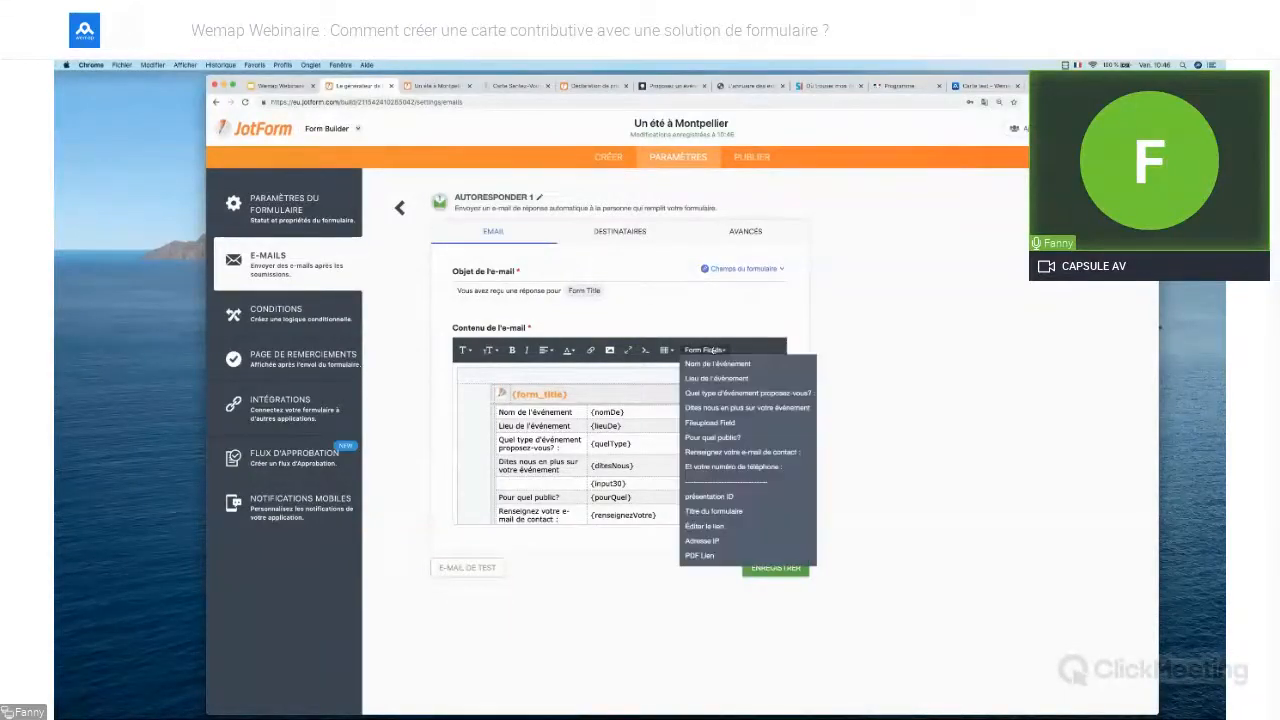
click(720, 527)
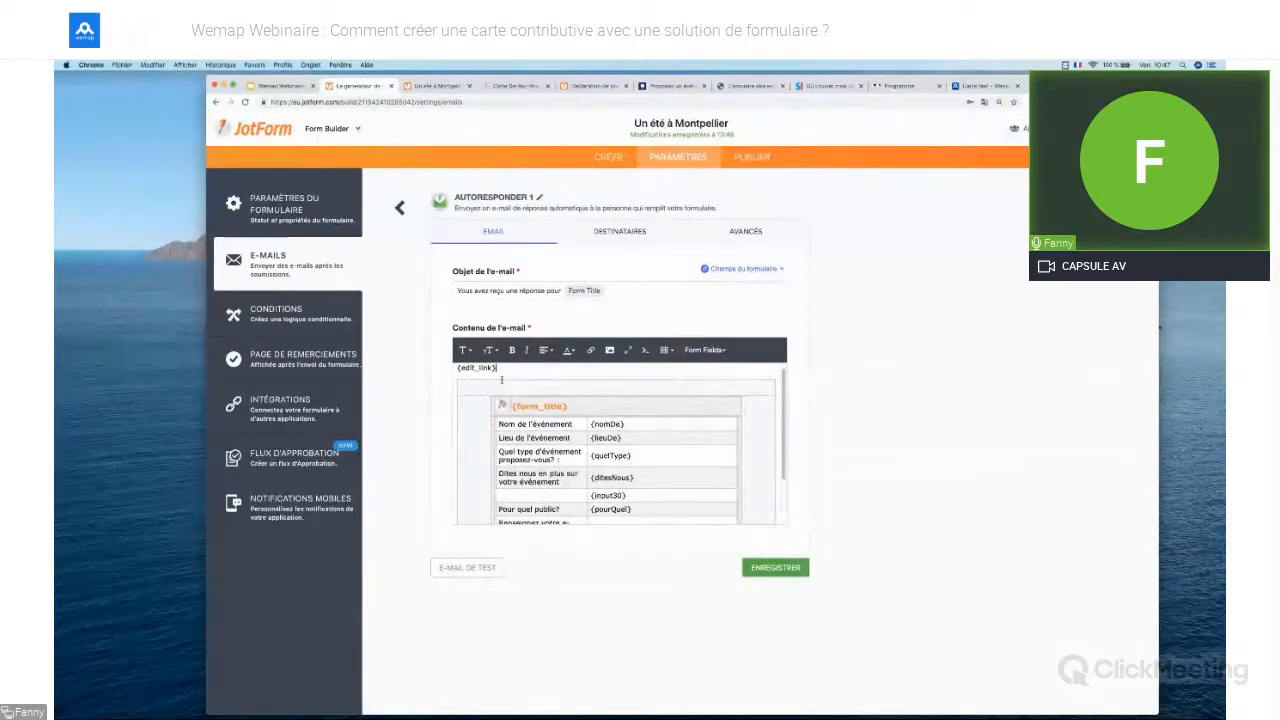
click(400, 207)
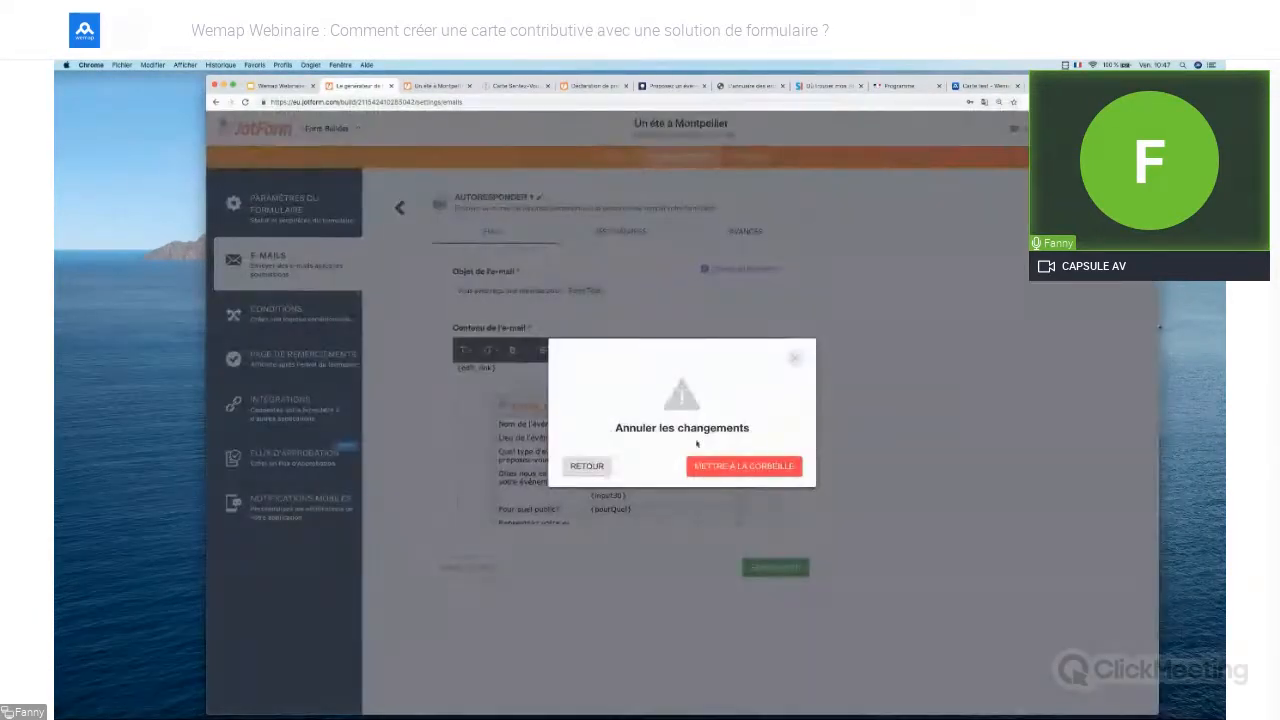
click(737, 463)
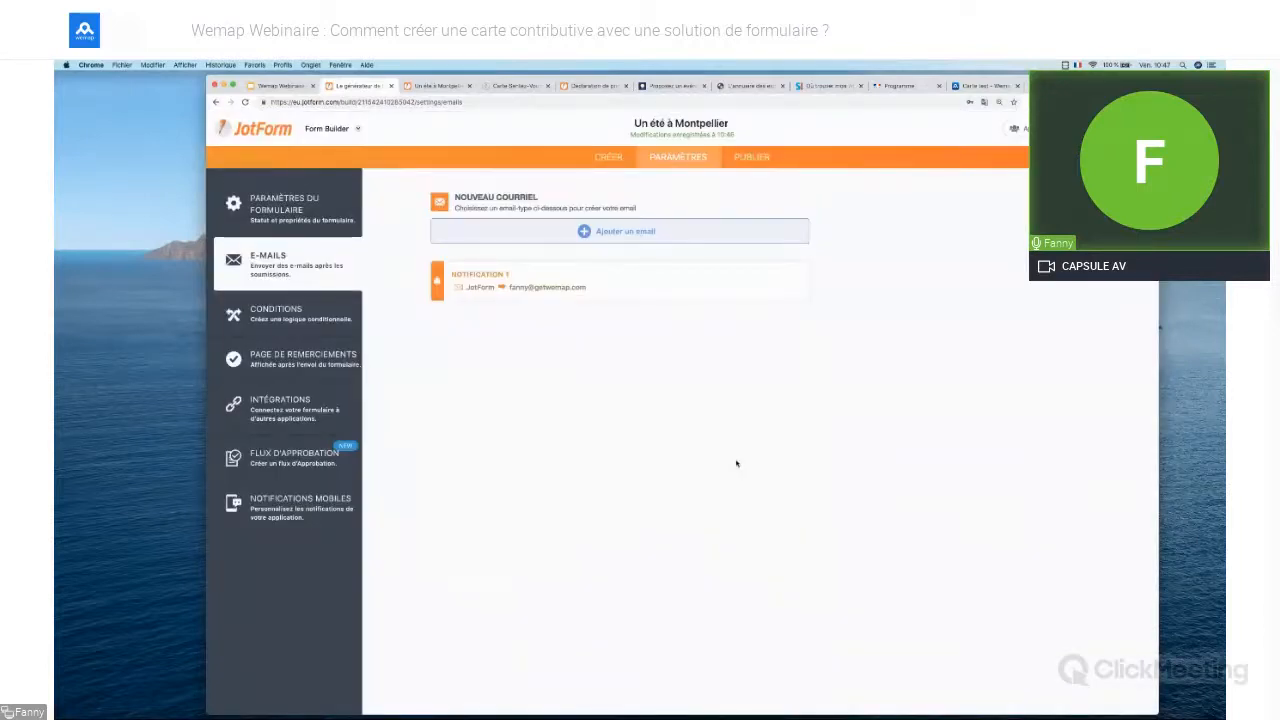
Open PUBLIER and select the form's share link, glancing at the Déclaration de projet form
click(745, 167)
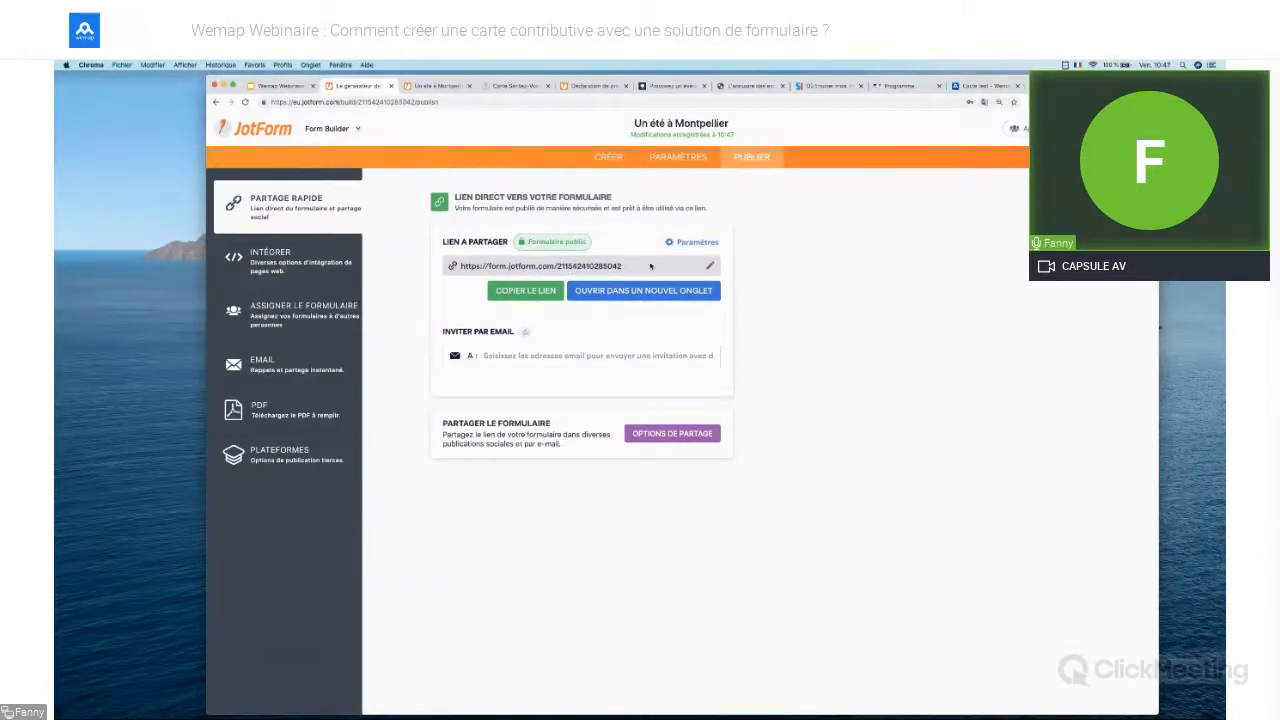
drag(624, 266, 458, 267)
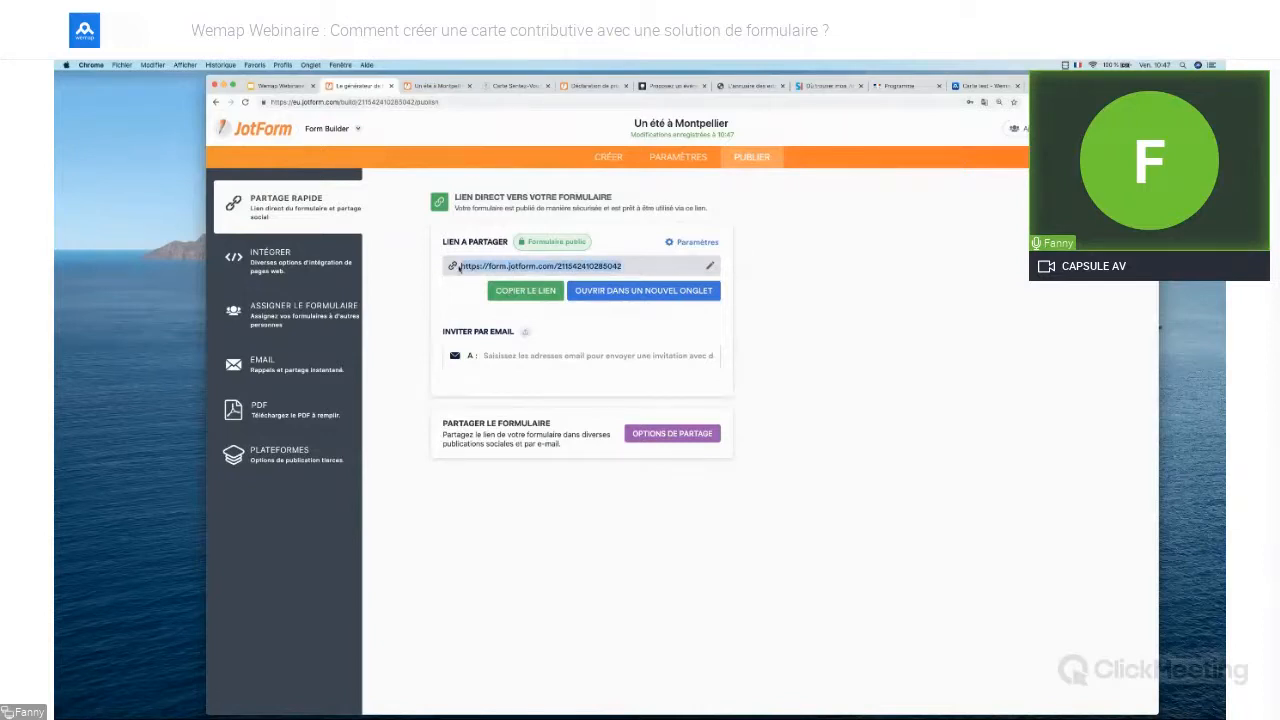
click(586, 86)
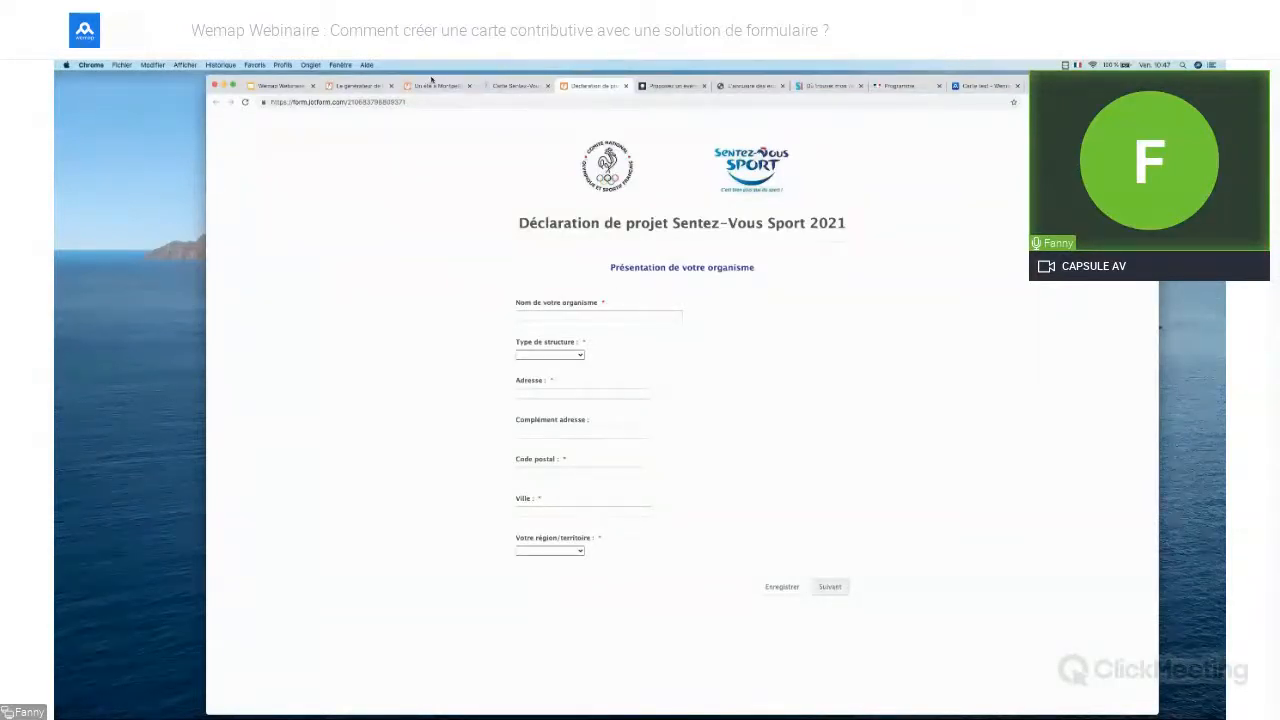
click(352, 86)
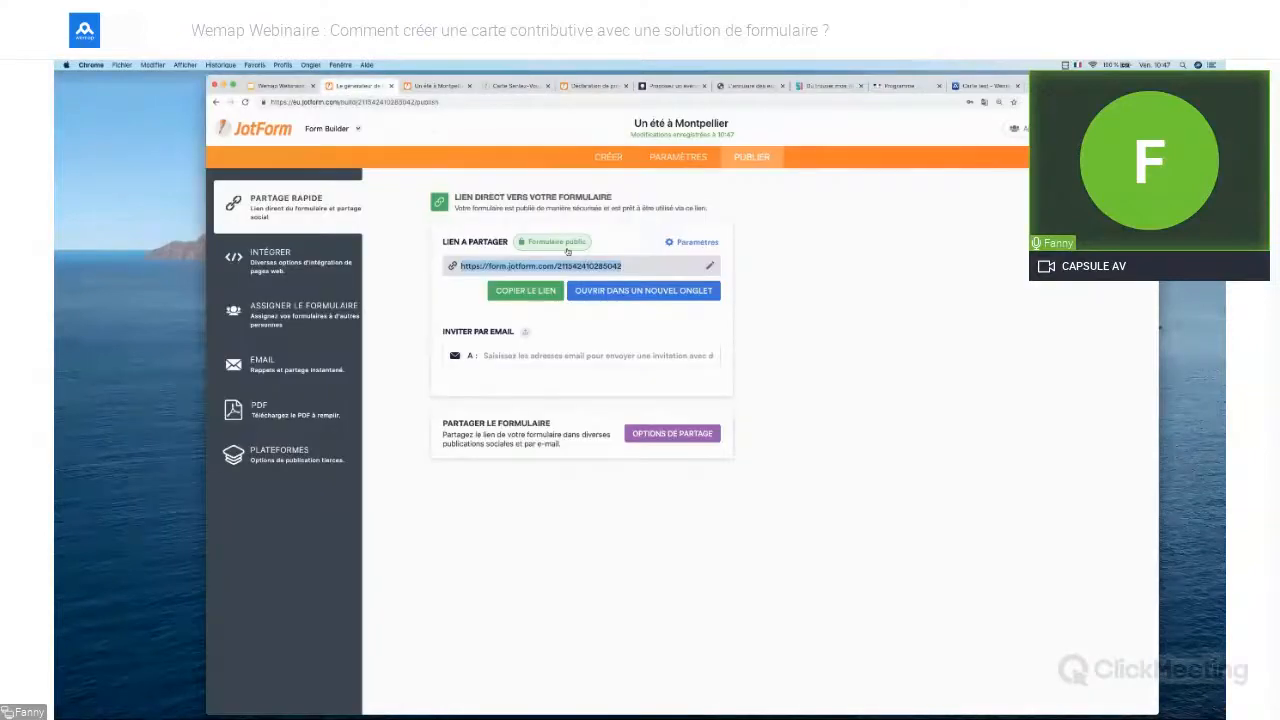
View the IFRAME embed code under INTÉGRER, then return to the forms overview
click(300, 275)
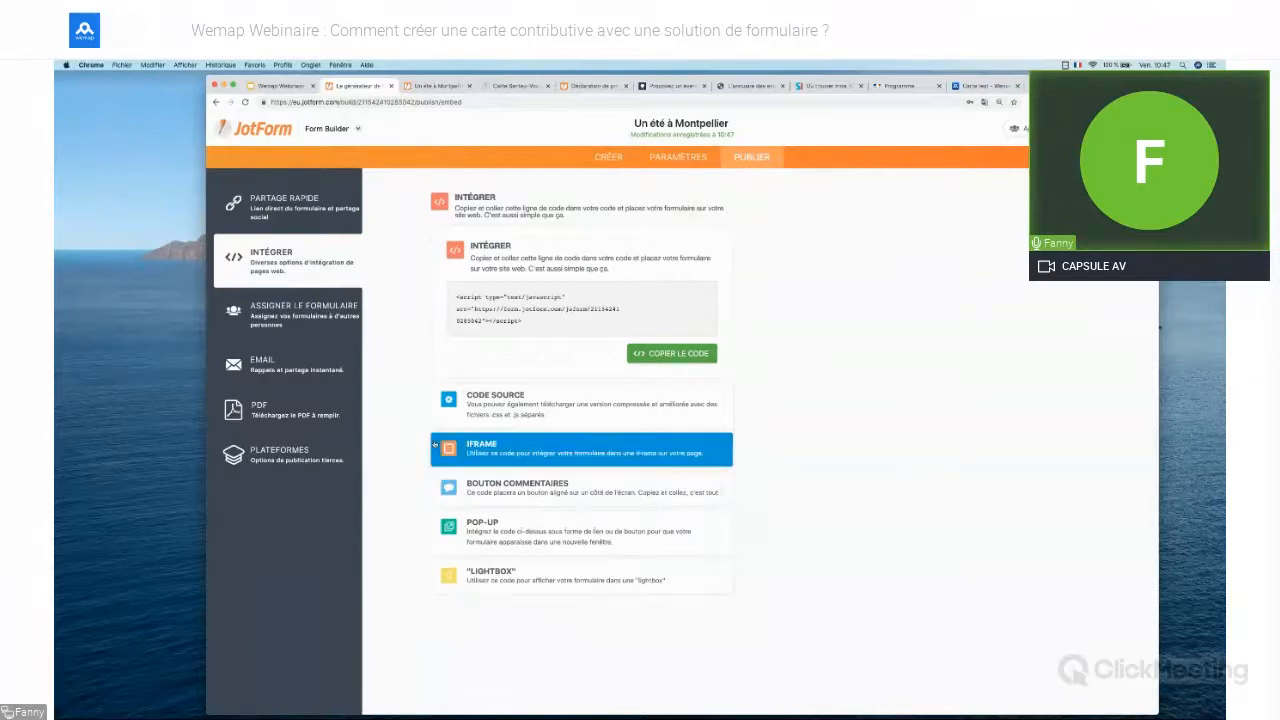
click(561, 460)
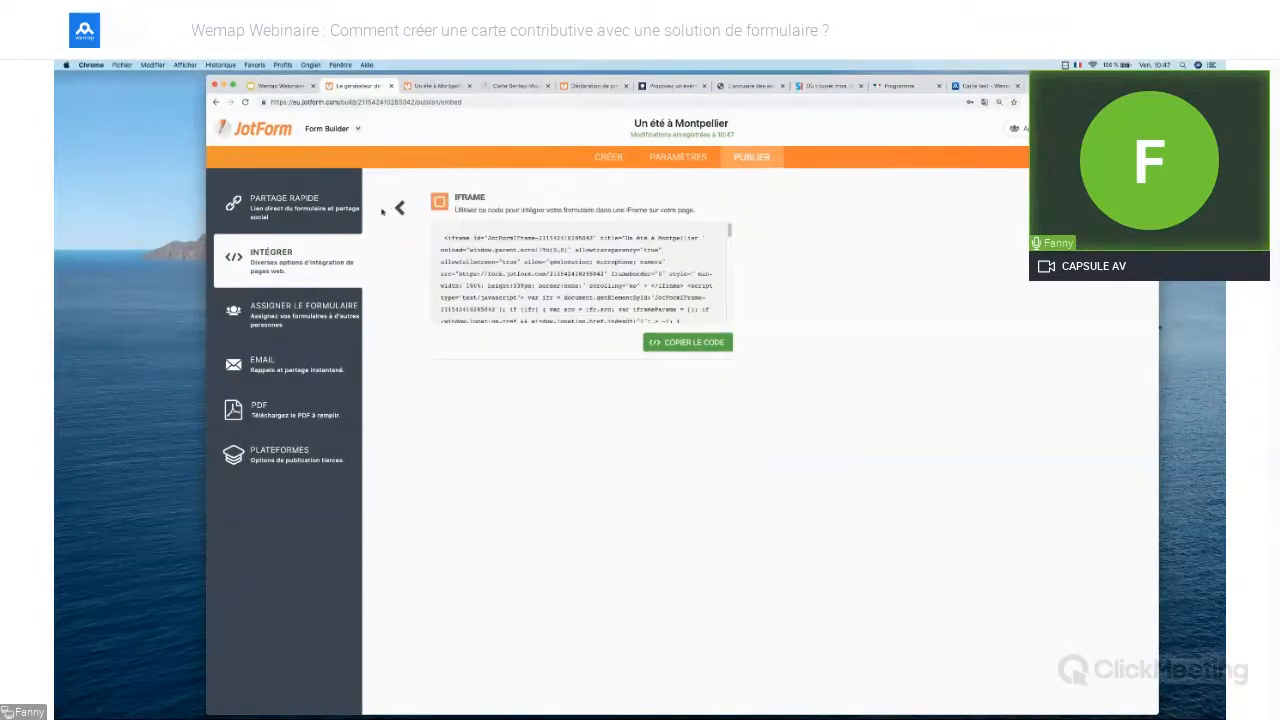
click(399, 208)
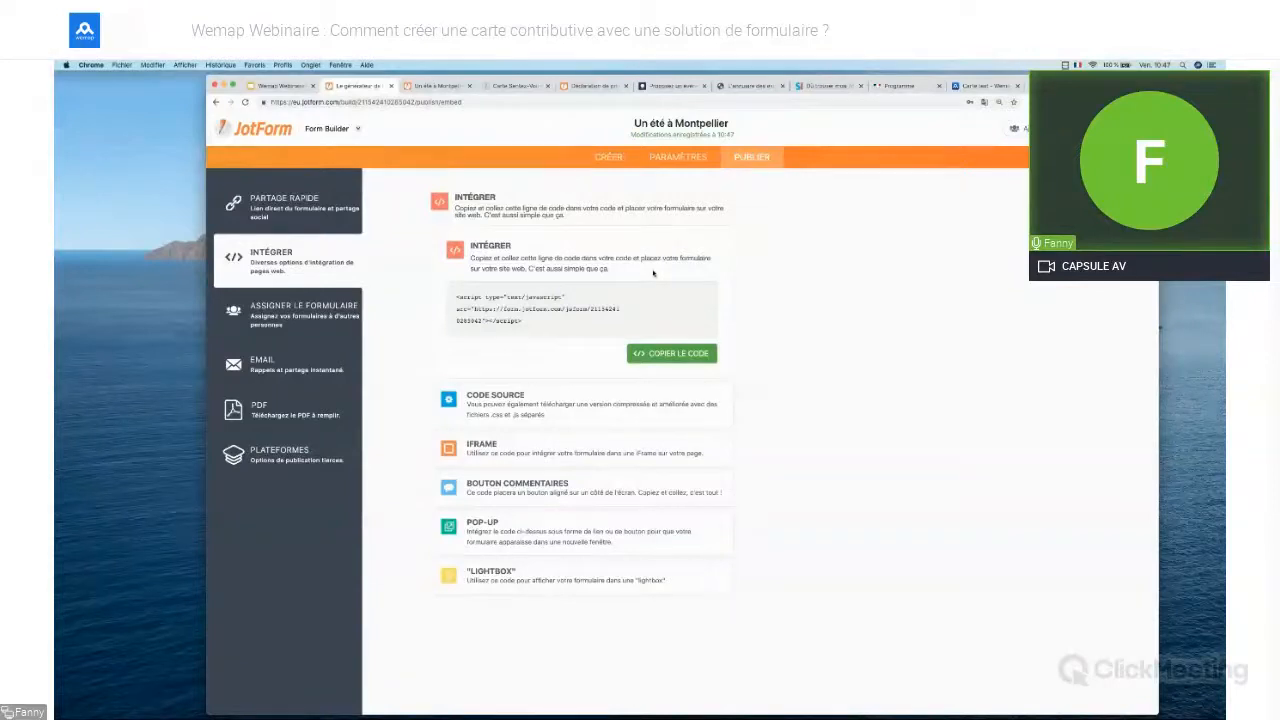
click(243, 131)
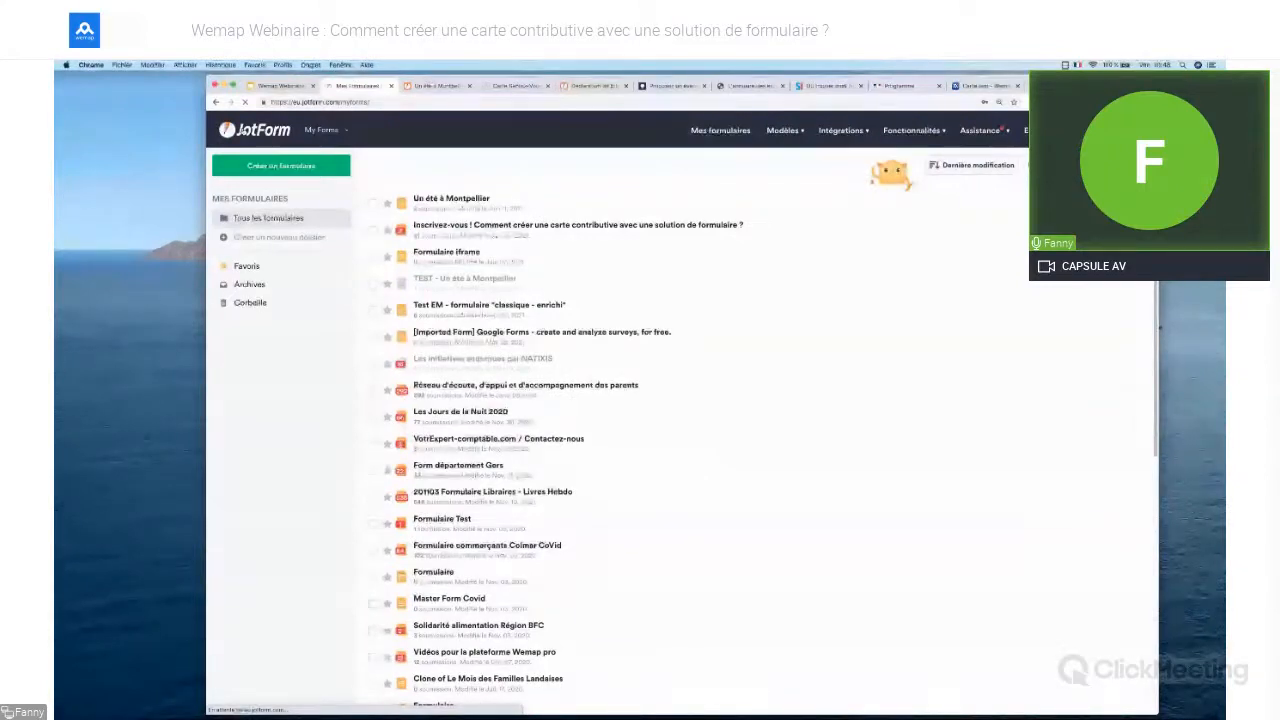
Open the Soumissions table for the Un été à Montpellier form
click(645, 168)
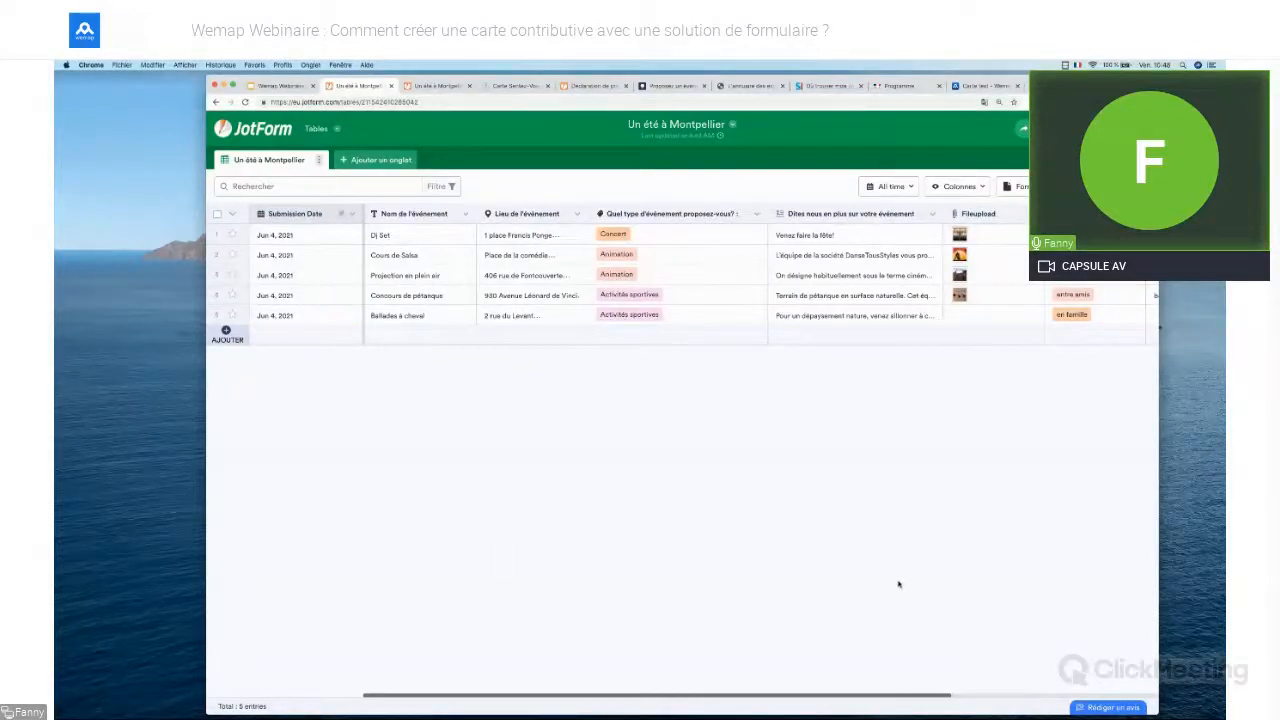
Scroll across the submission columns, edit row 5's last cell, and open the add-column dialog
drag(944, 697, 911, 695)
scroll(937, 697, right, 3)
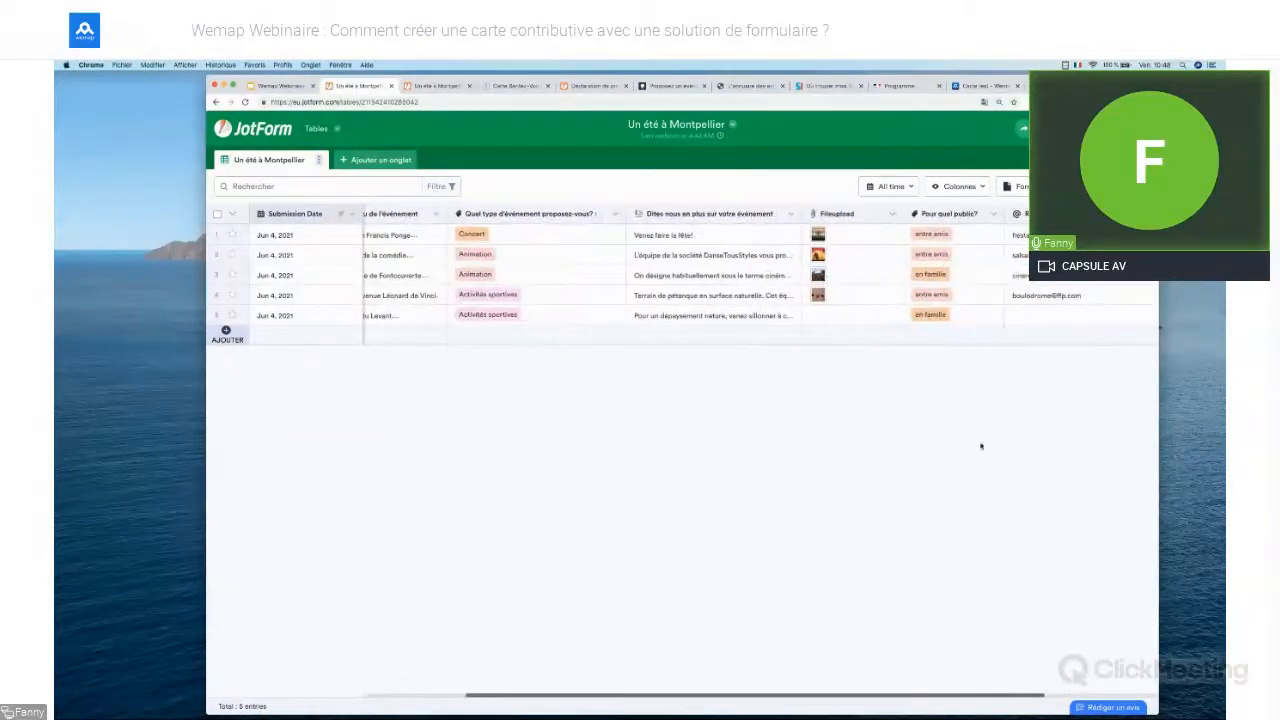
click(1021, 316)
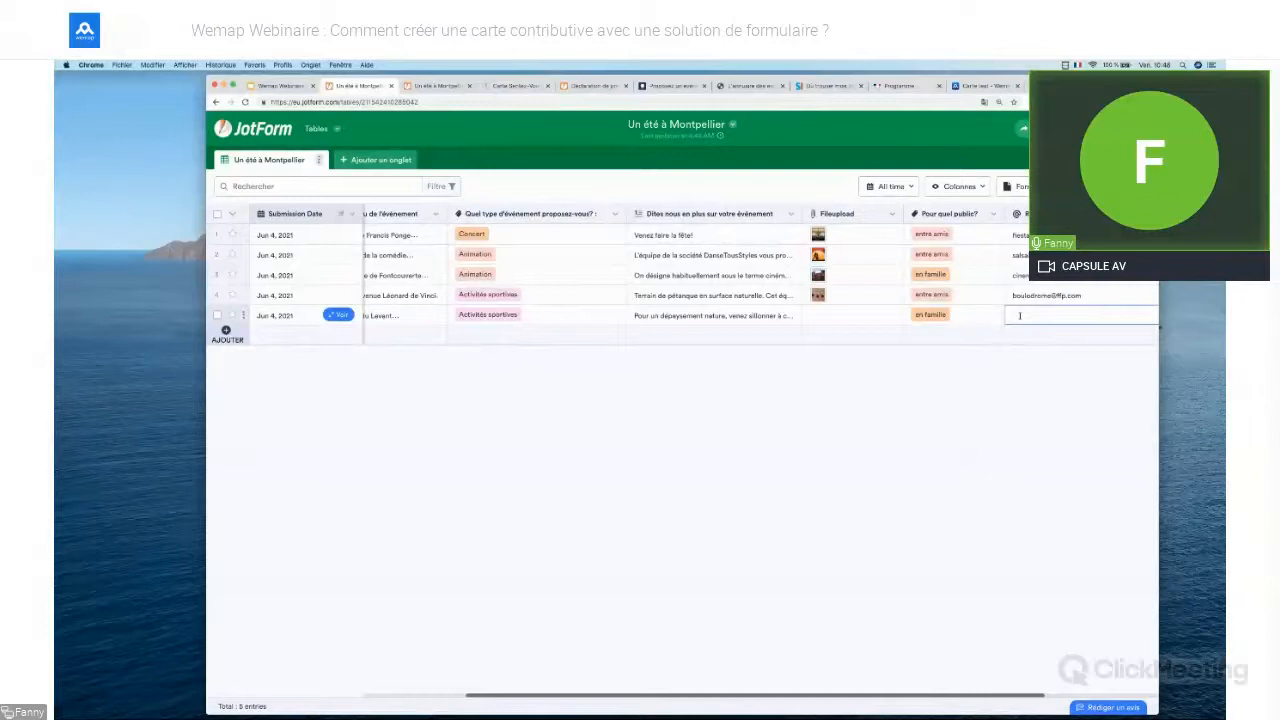
click(1020, 315)
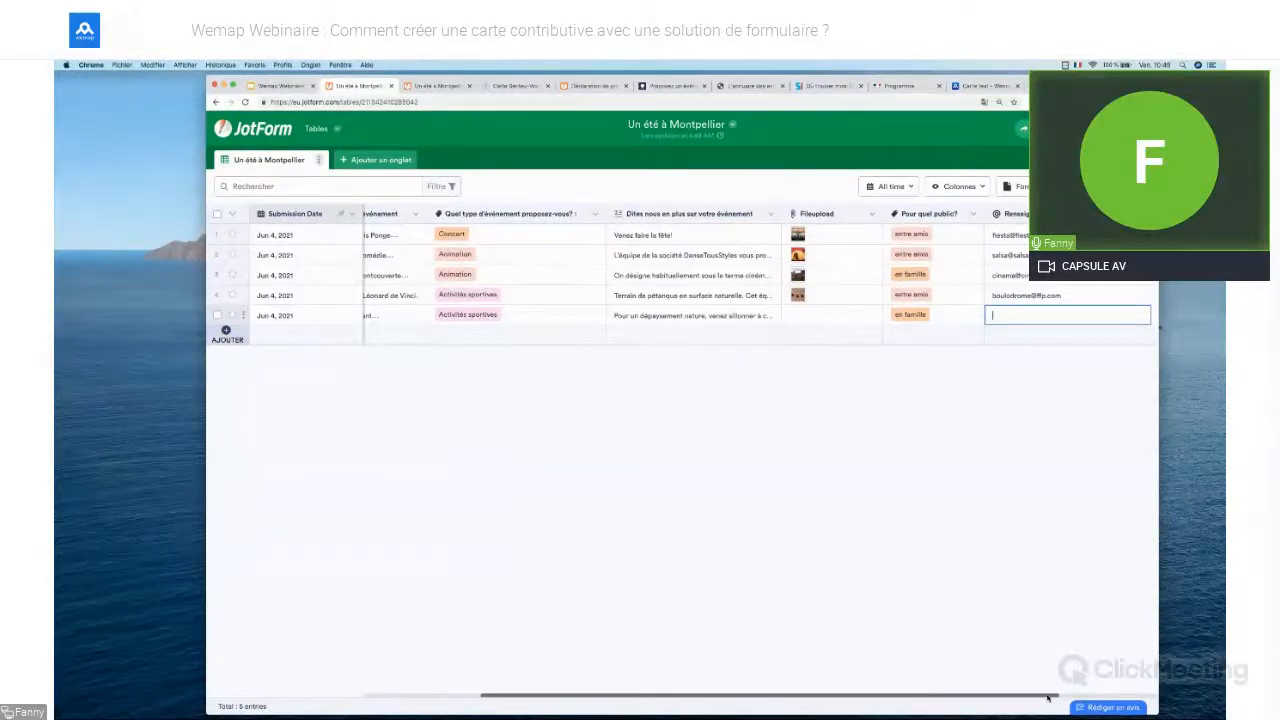
scroll(612, 476, left, 5)
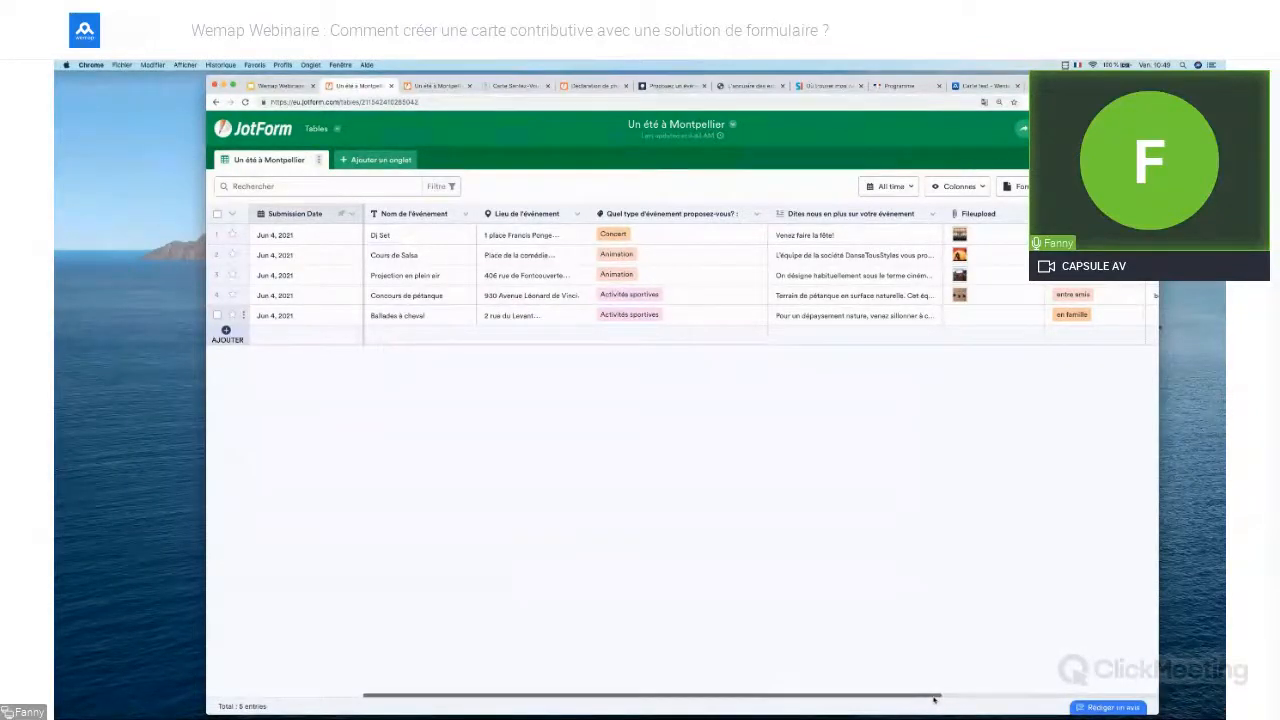
drag(935, 698, 965, 695)
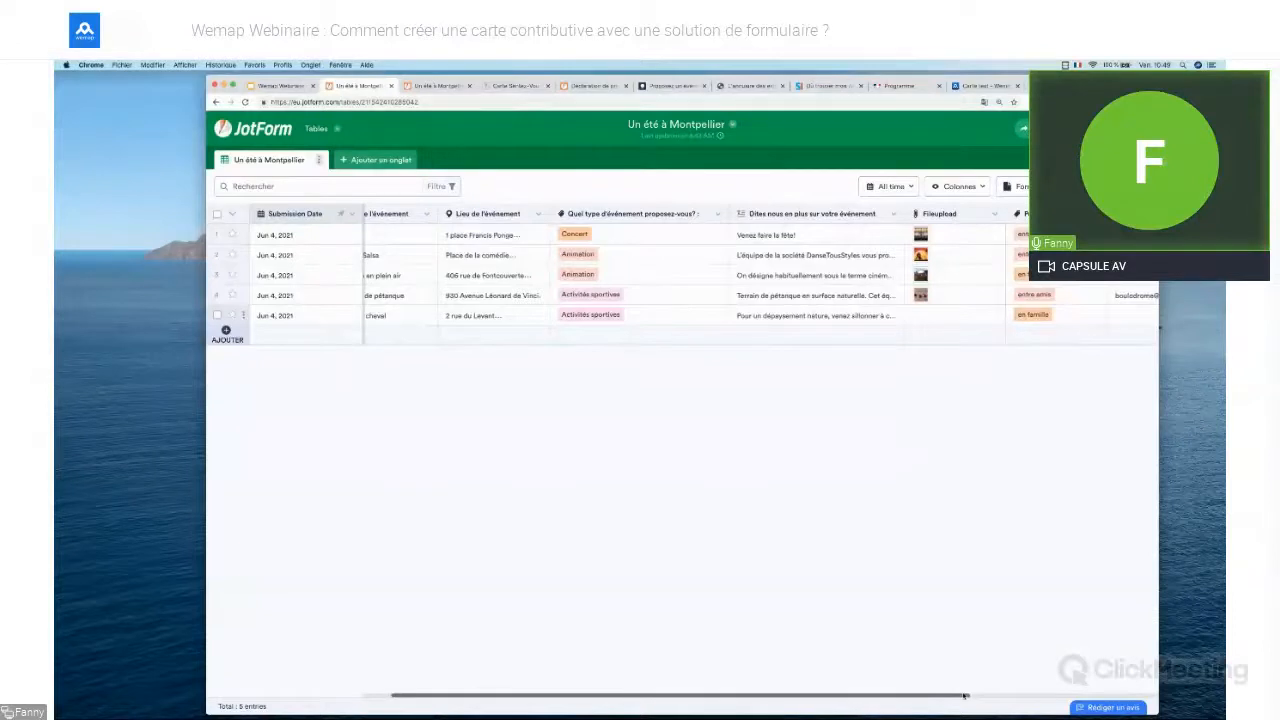
drag(965, 696, 1066, 696)
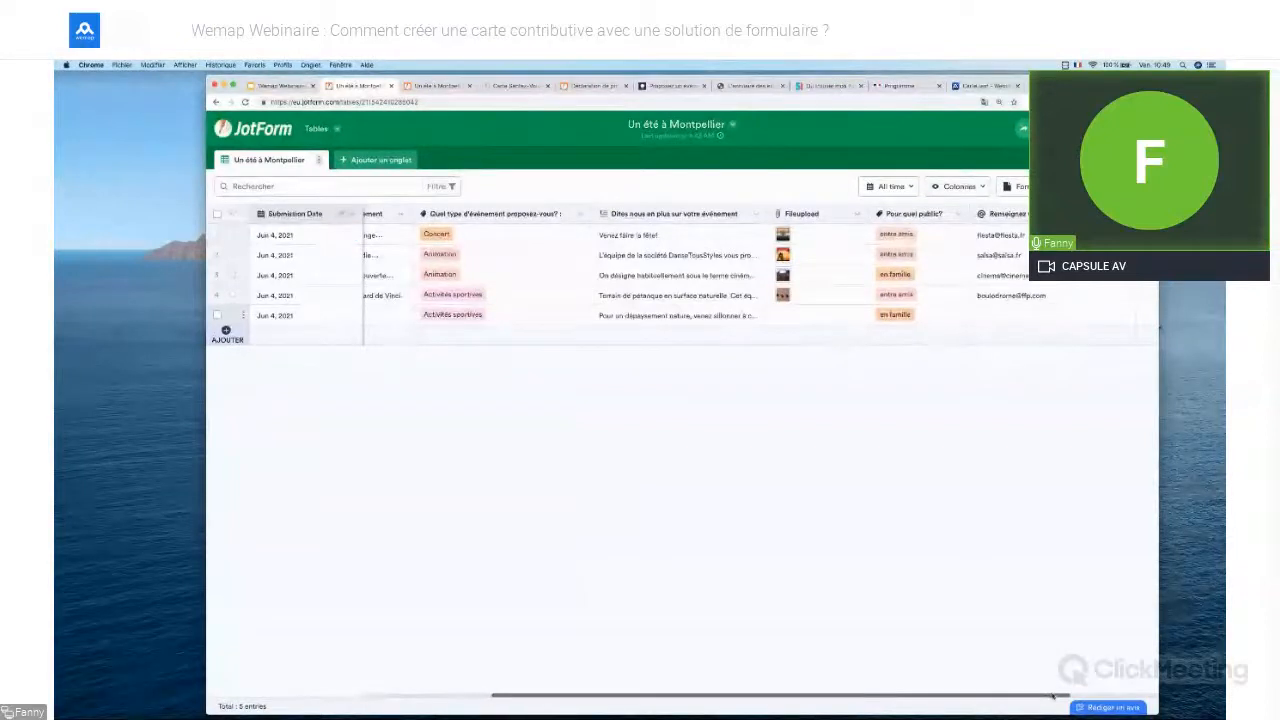
scroll(1052, 695, right, 5)
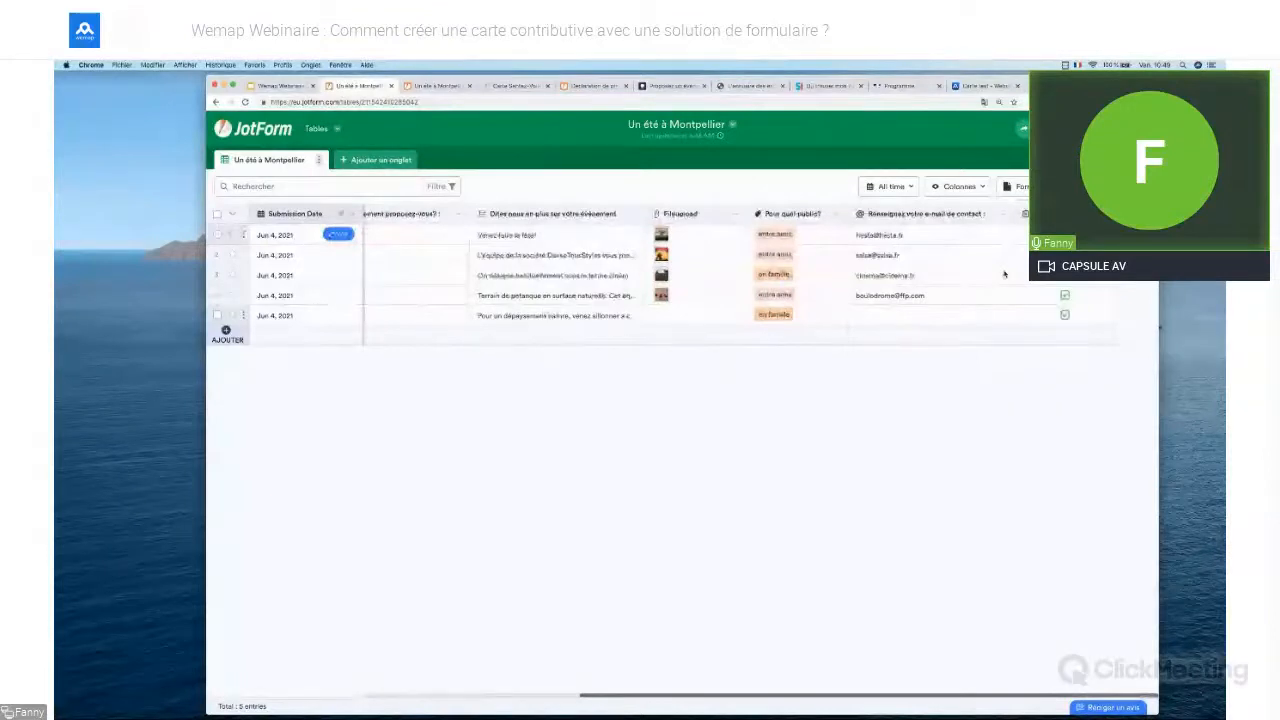
click(1138, 214)
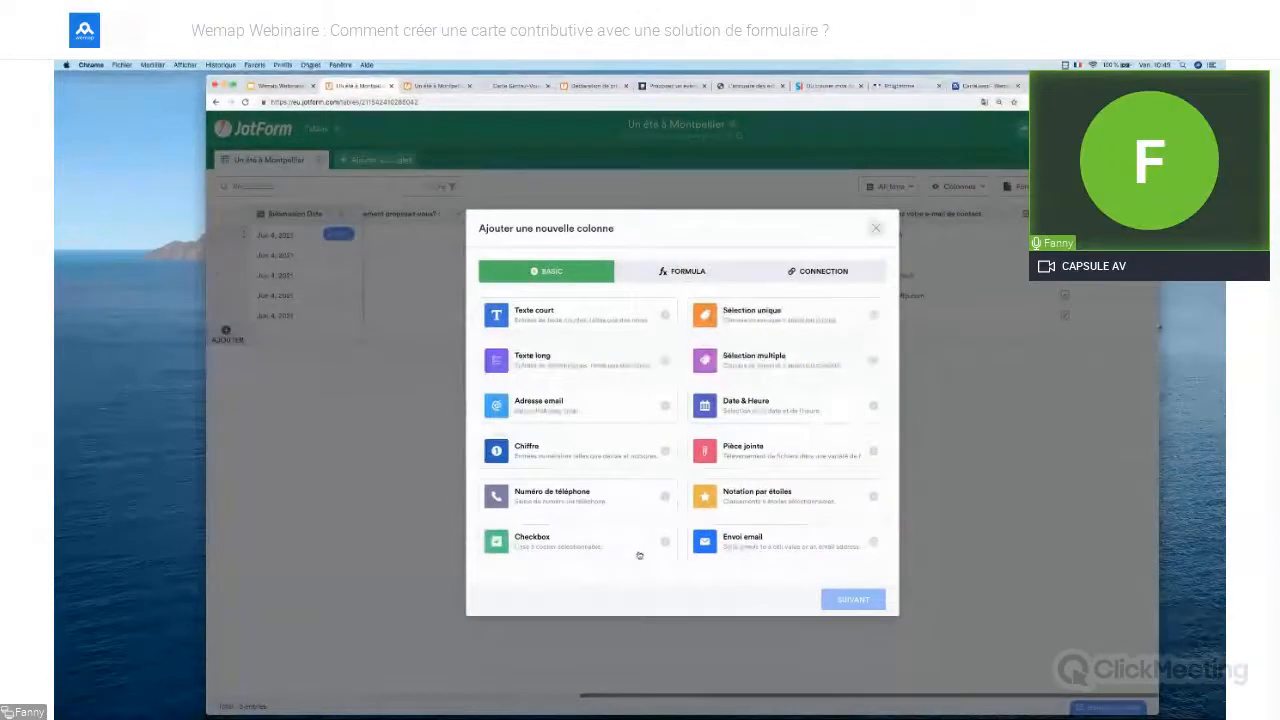
Start a Checkbox column named 'Publish', then cancel it before creating
click(639, 555)
click(852, 599)
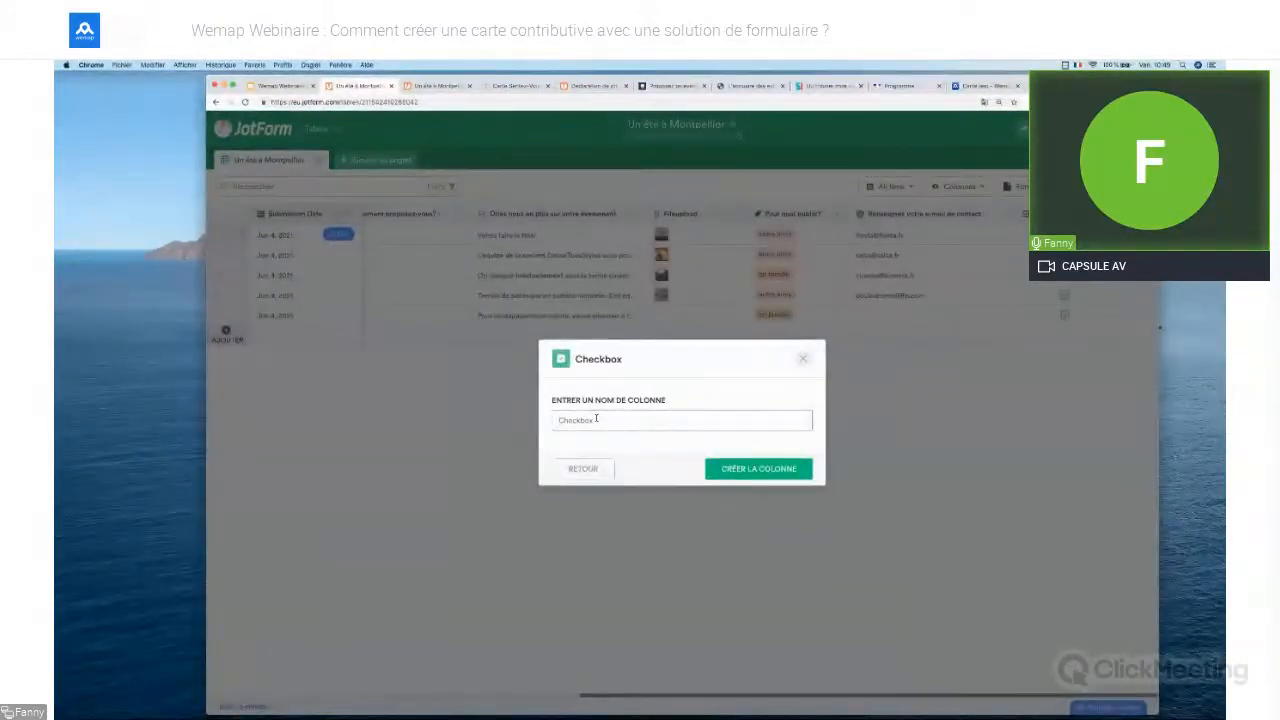
text(Publi)
key(BackSpace)
key(BackSpace)
key(BackSpace)
text(blish)
click(803, 358)
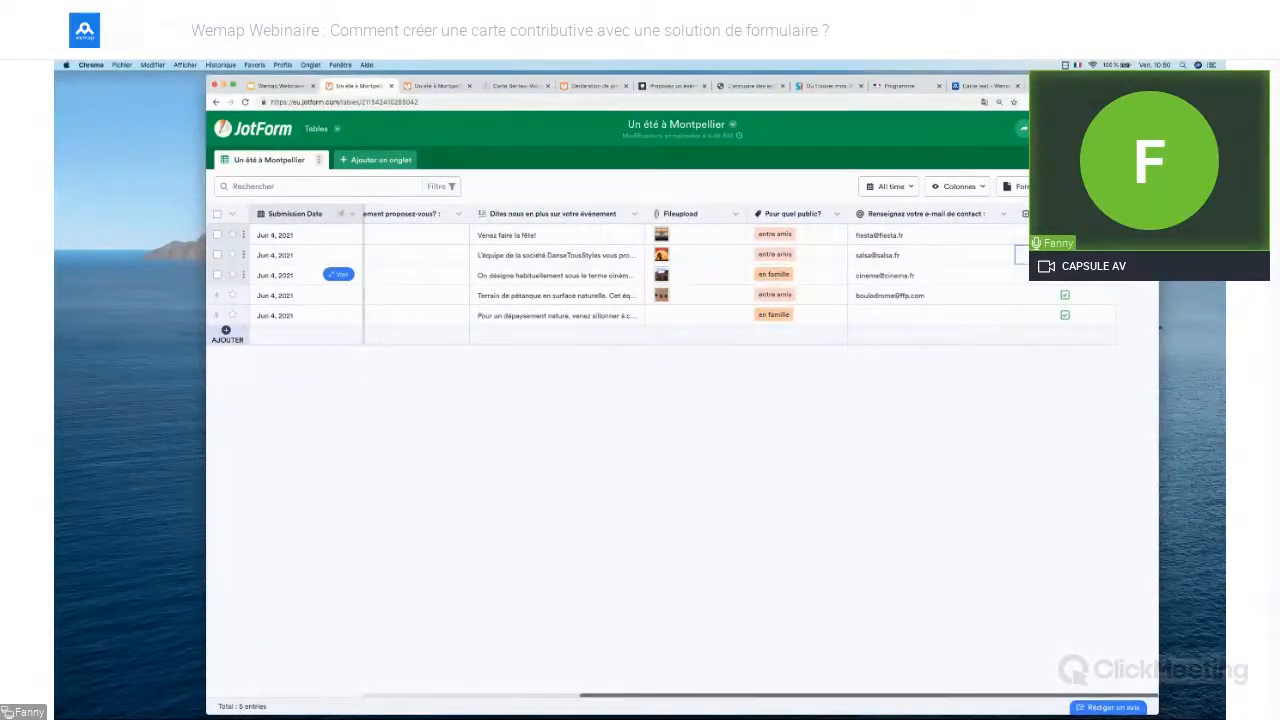
click(1065, 295)
click(1065, 315)
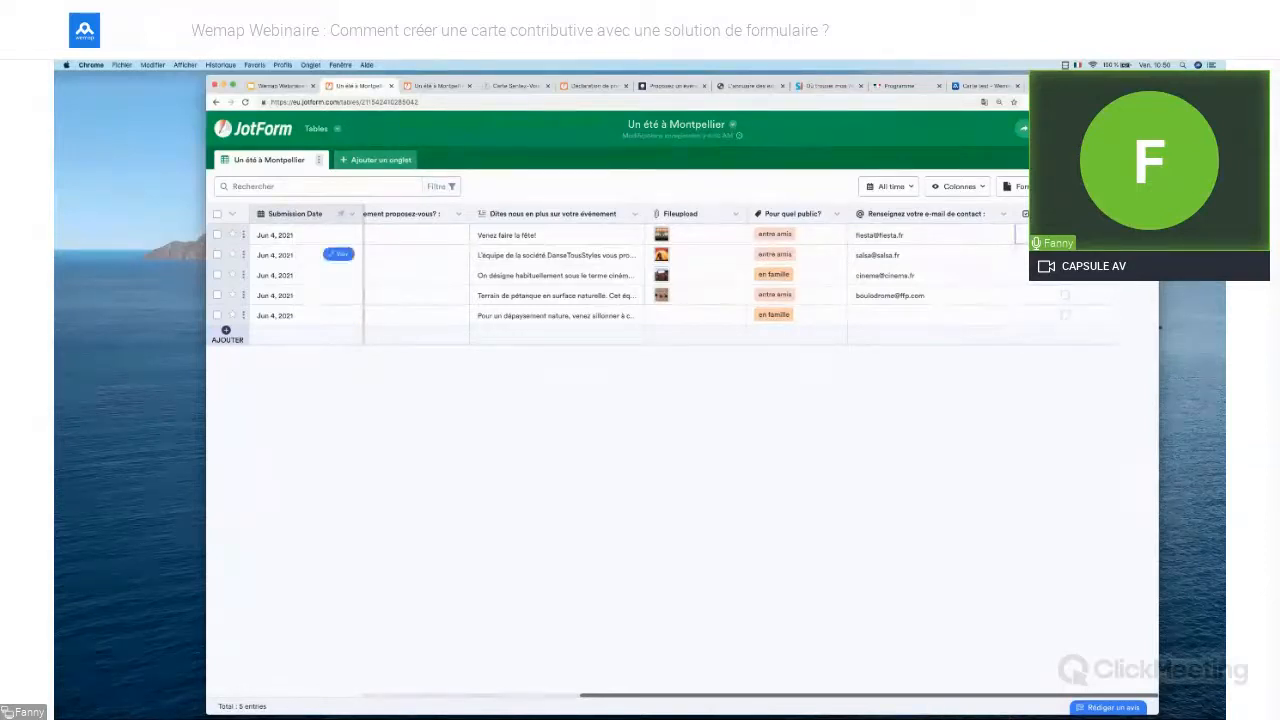
click(1065, 319)
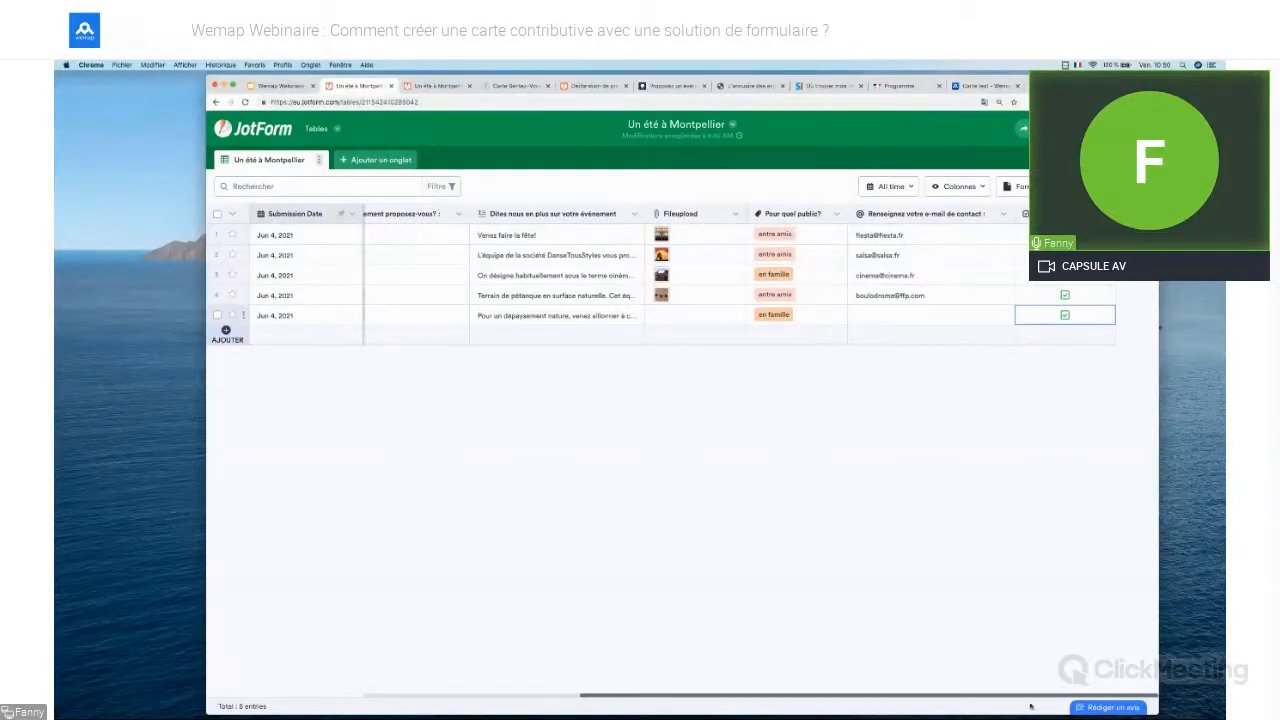
drag(1030, 696, 993, 696)
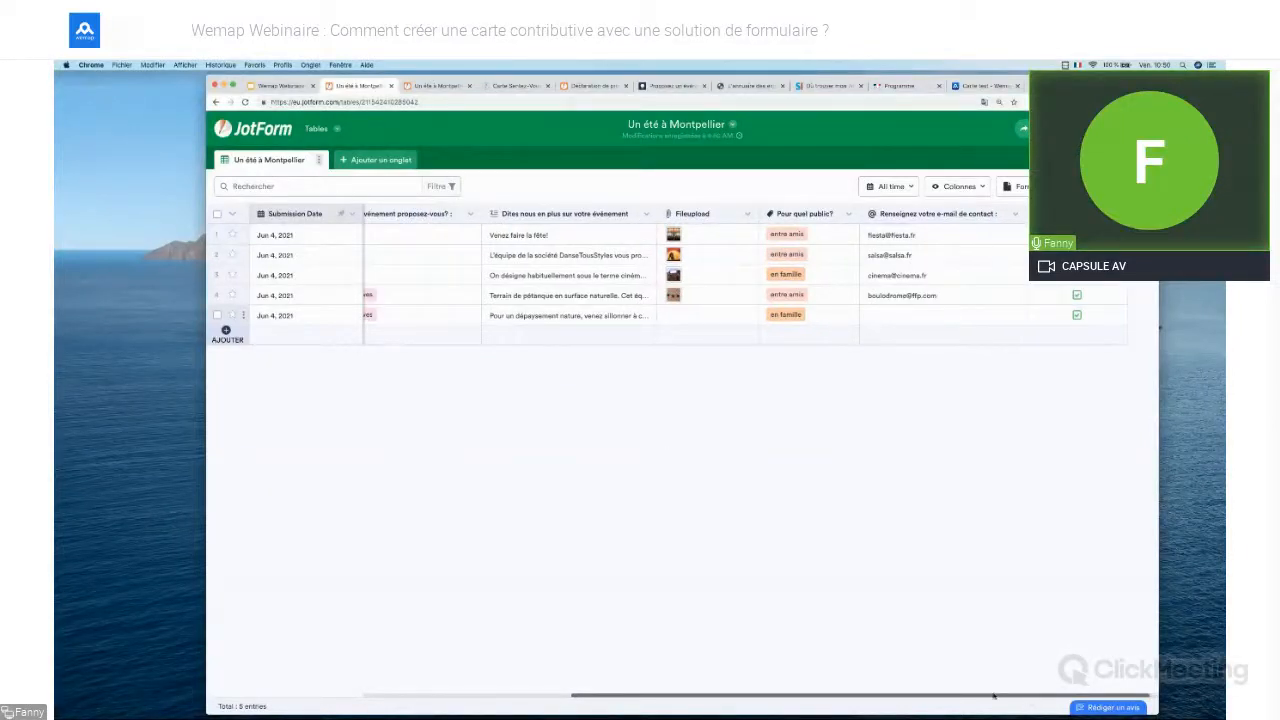
drag(993, 696, 941, 690)
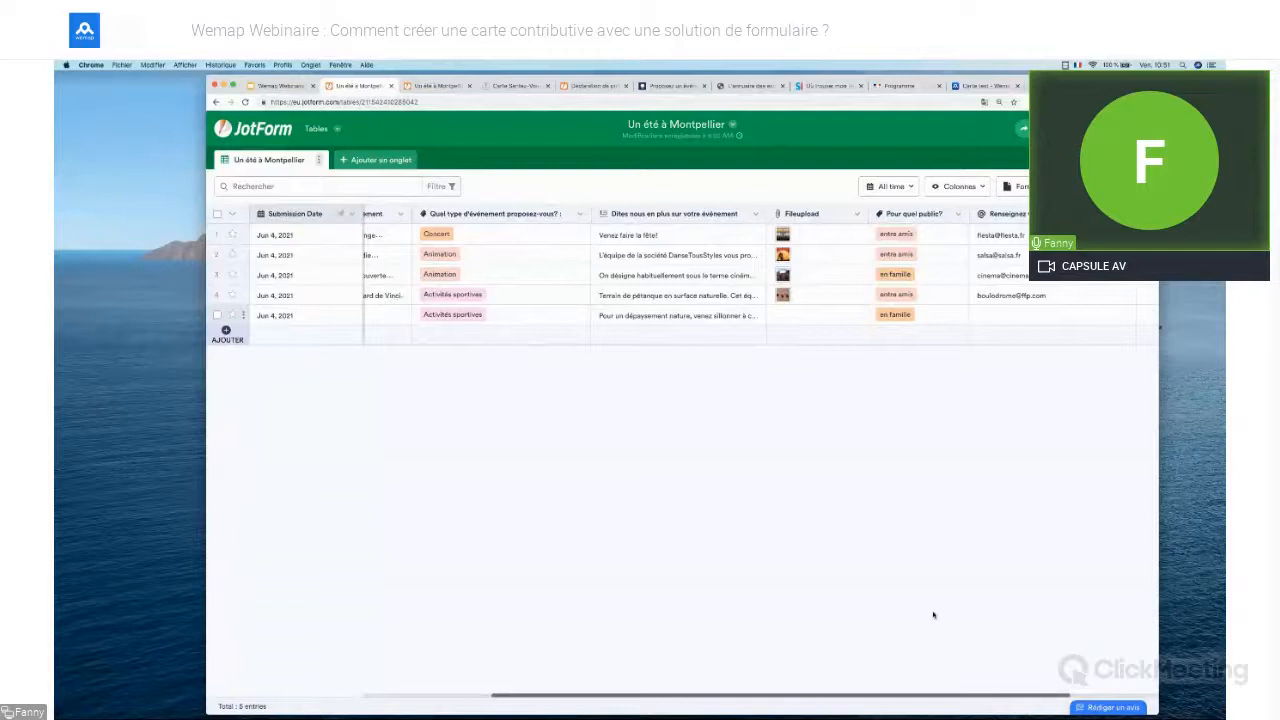
Show slide 5, '4. Connecter les contributions à votre carte Wemap', in Google Slides
click(279, 88)
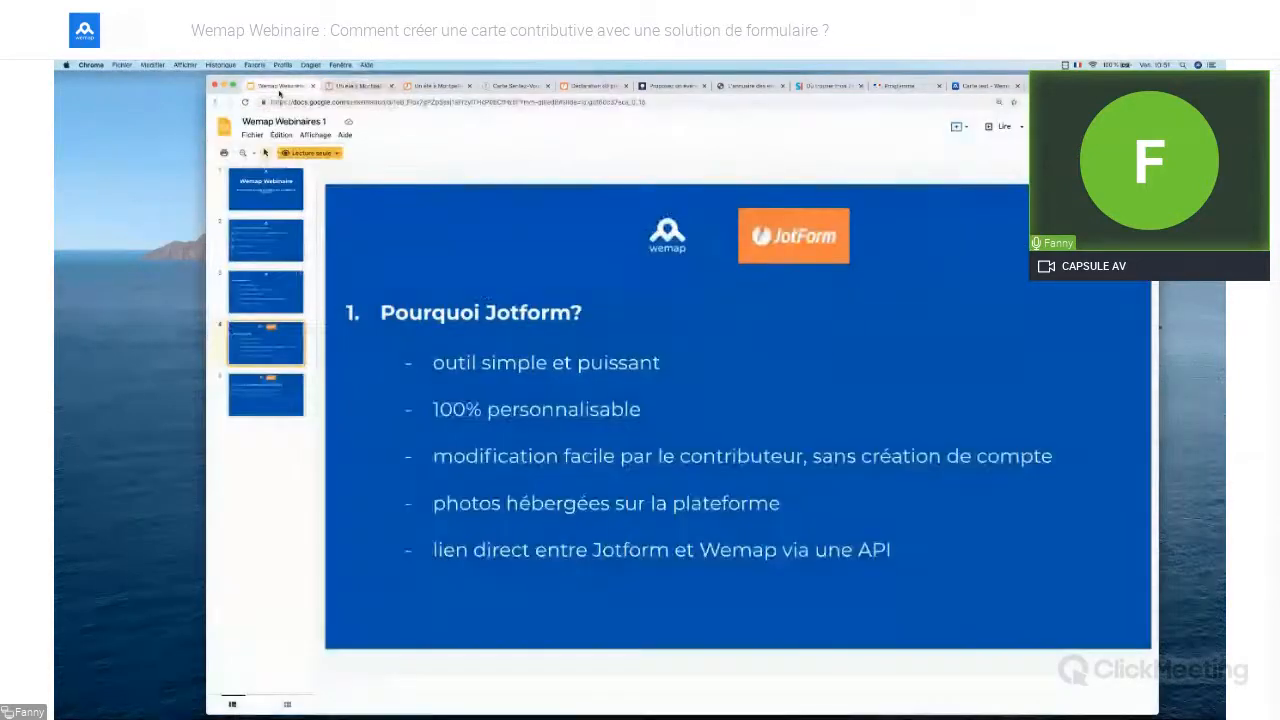
click(277, 400)
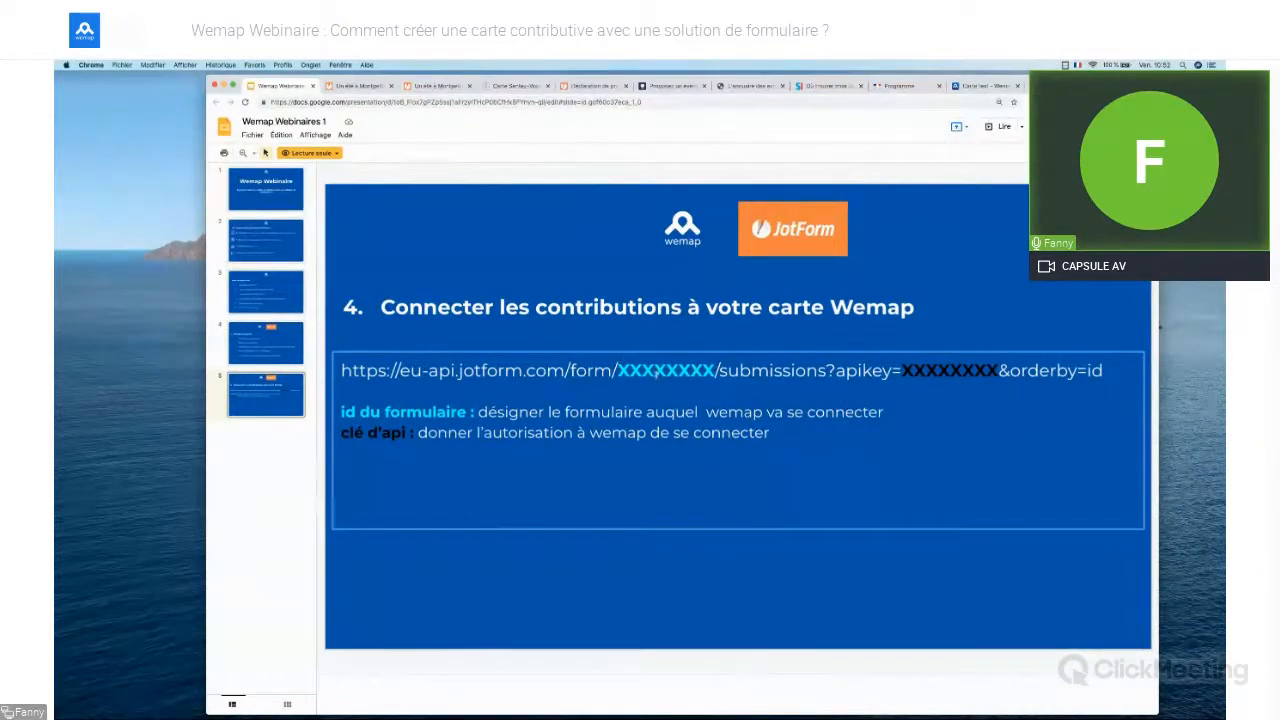
Select the form ID in the JotForm submissions table's address and check it against the slide
click(358, 85)
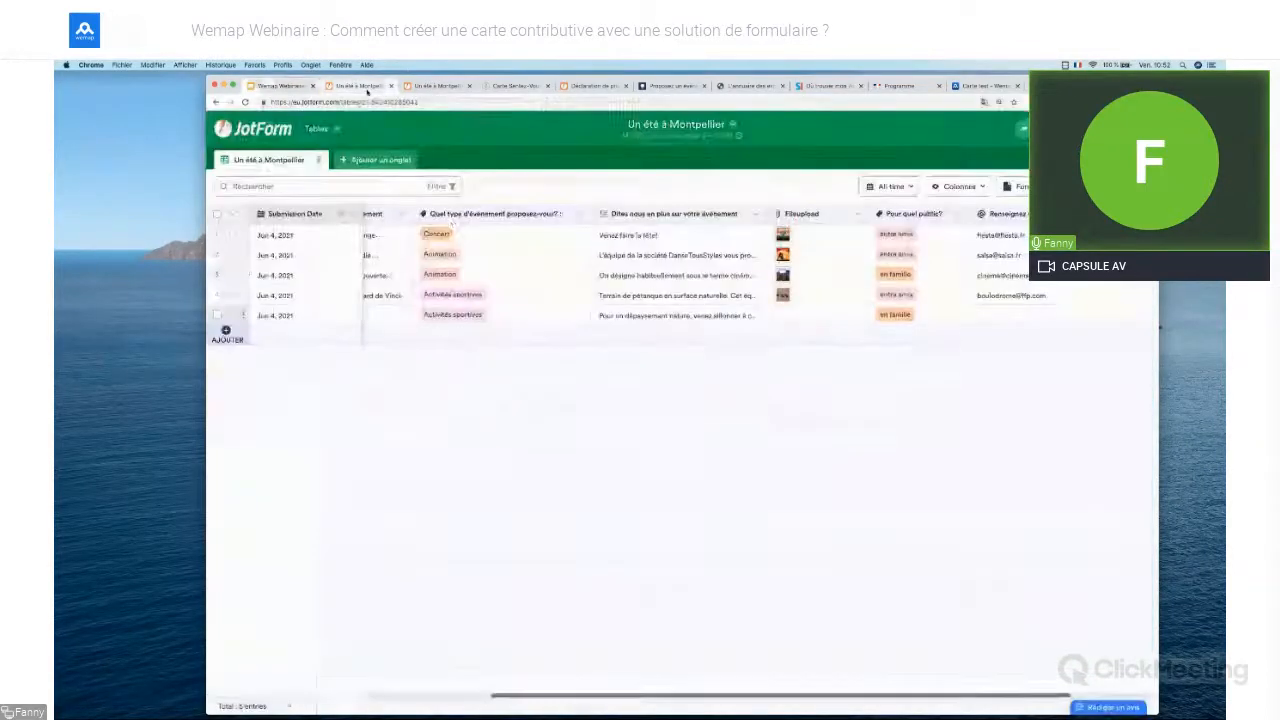
drag(424, 102, 359, 102)
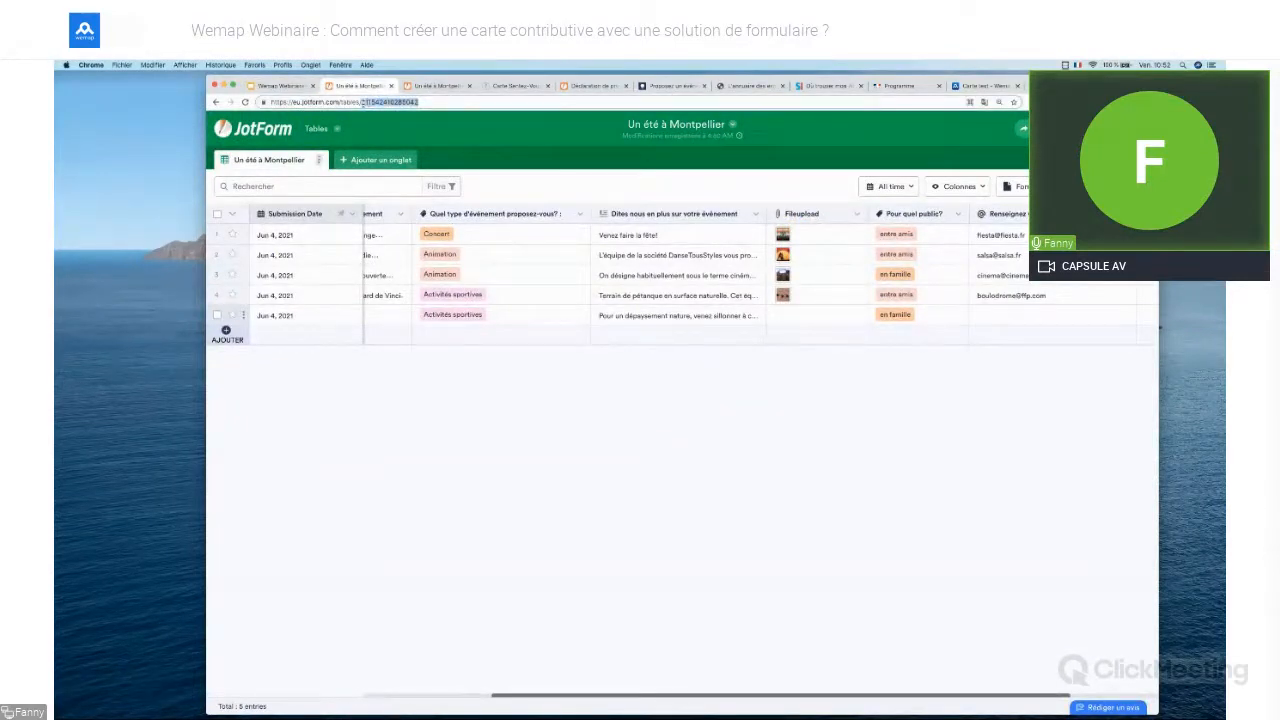
click(295, 85)
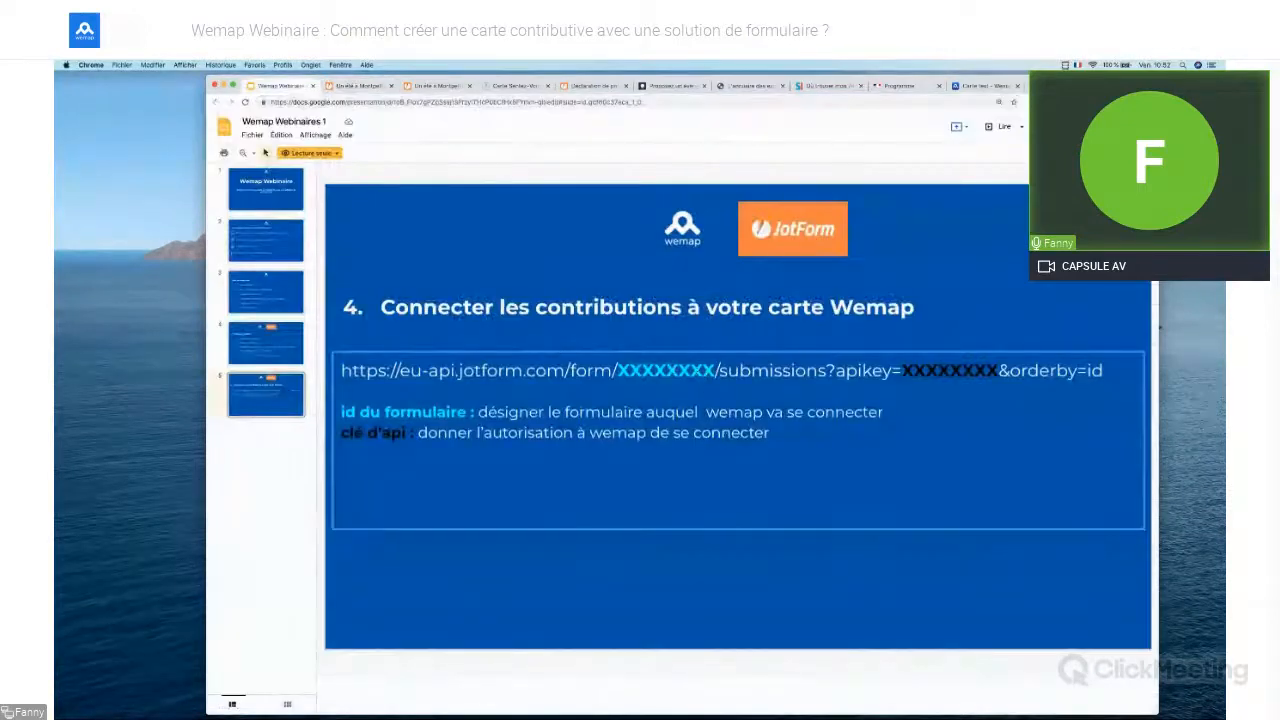
click(346, 87)
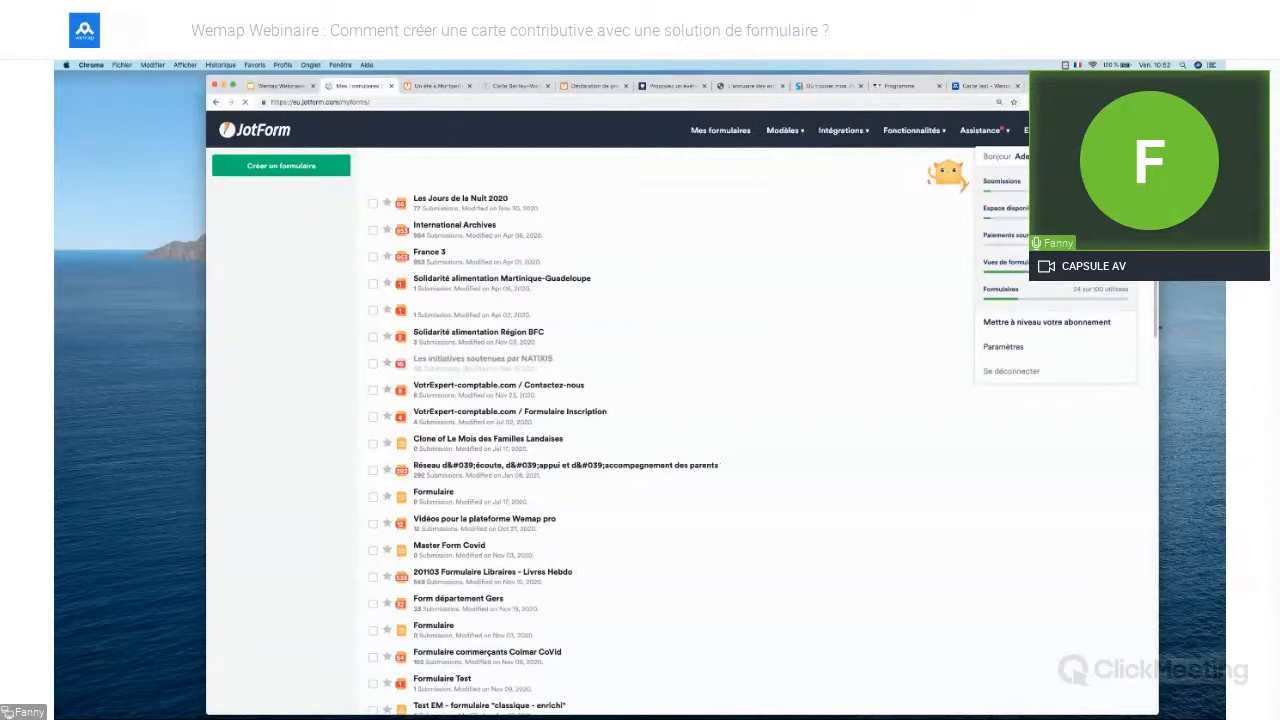
Select the full-access API key in JotForm's account API settings, then return to the Un été à Montpellier table
click(1004, 348)
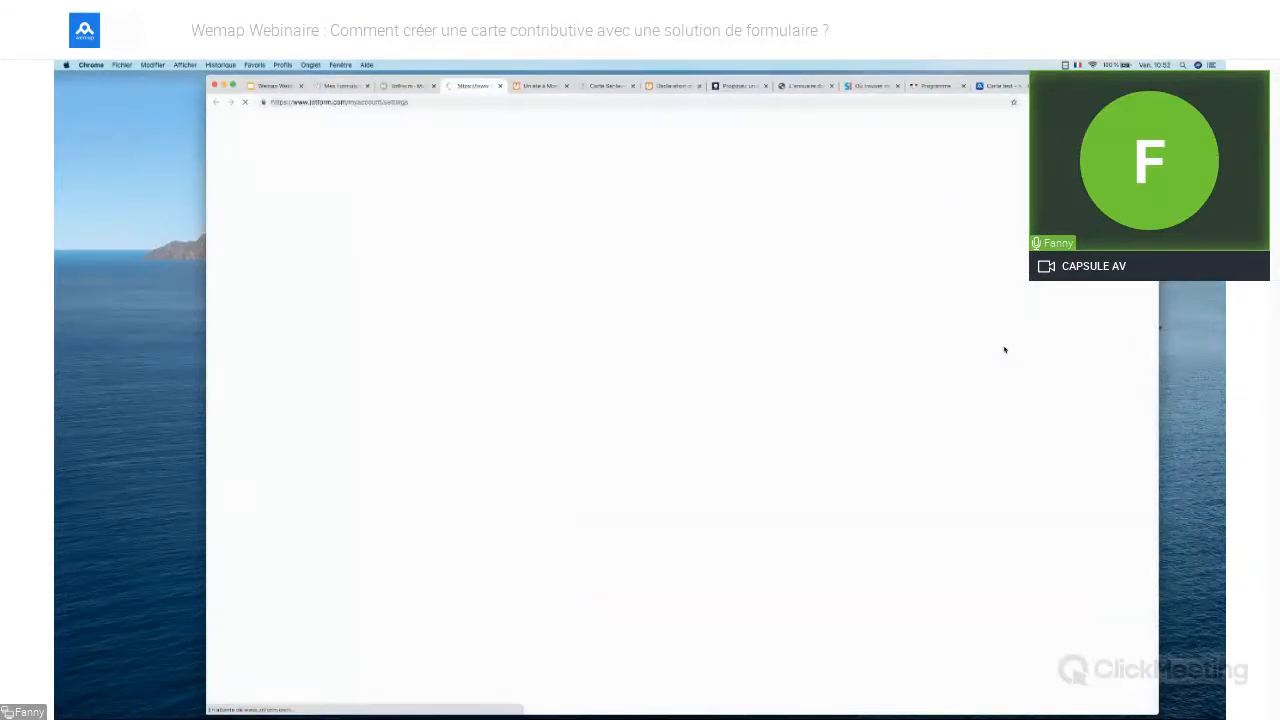
click(433, 87)
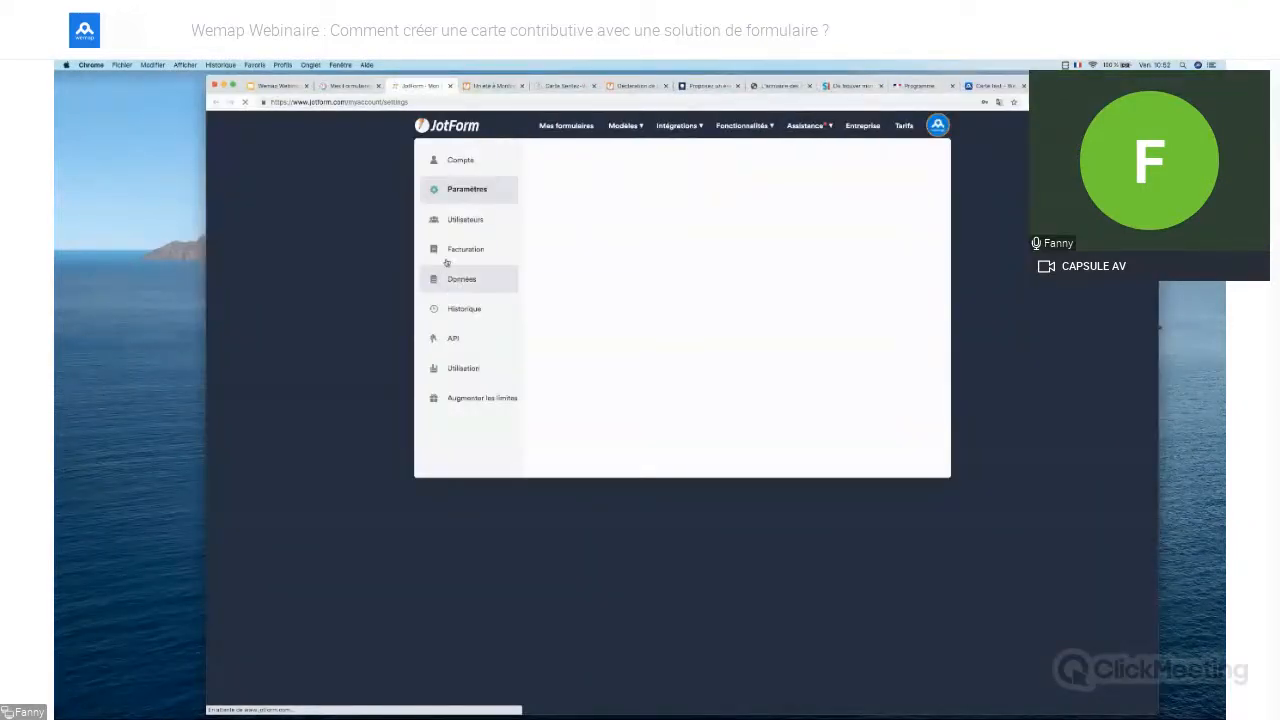
click(456, 340)
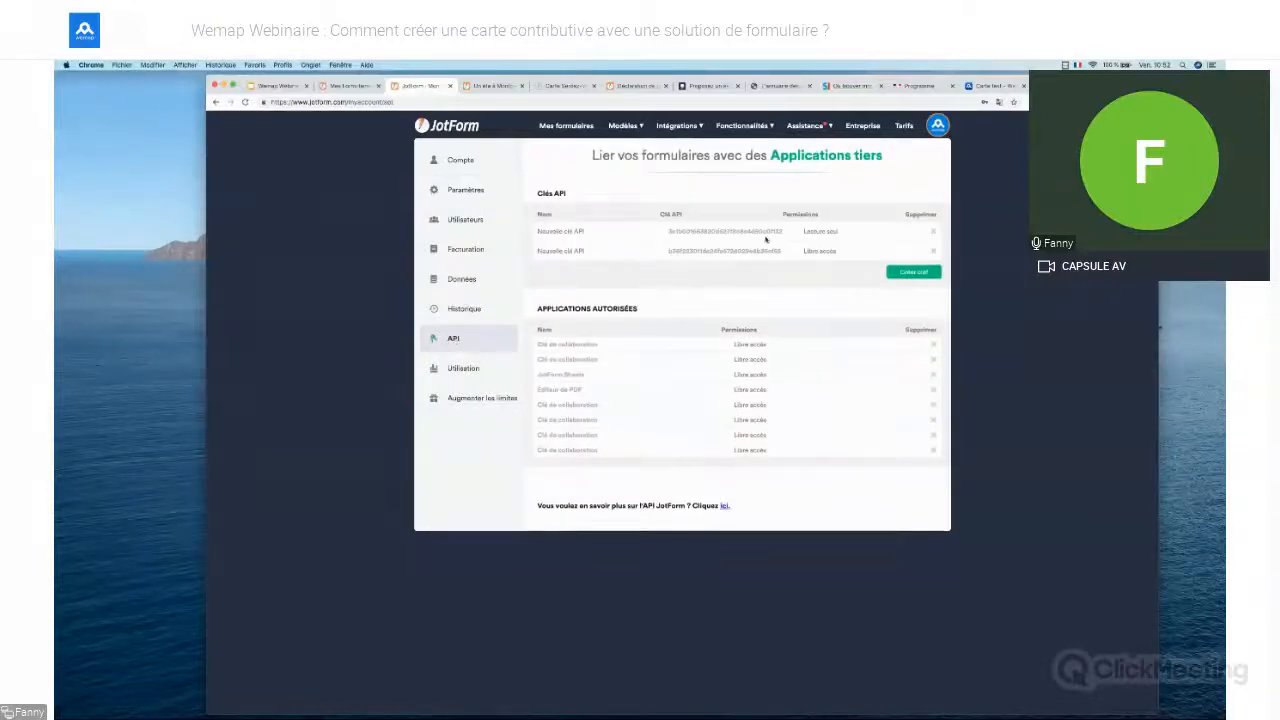
drag(783, 252, 662, 256)
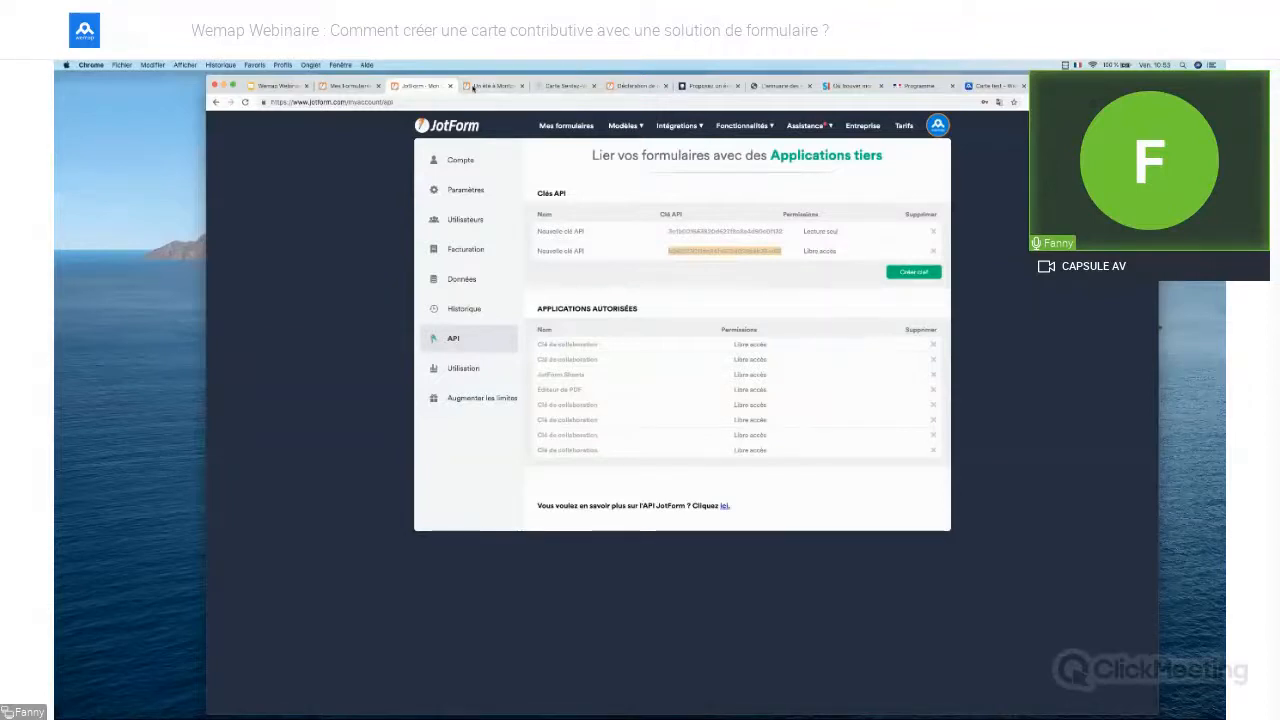
click(467, 87)
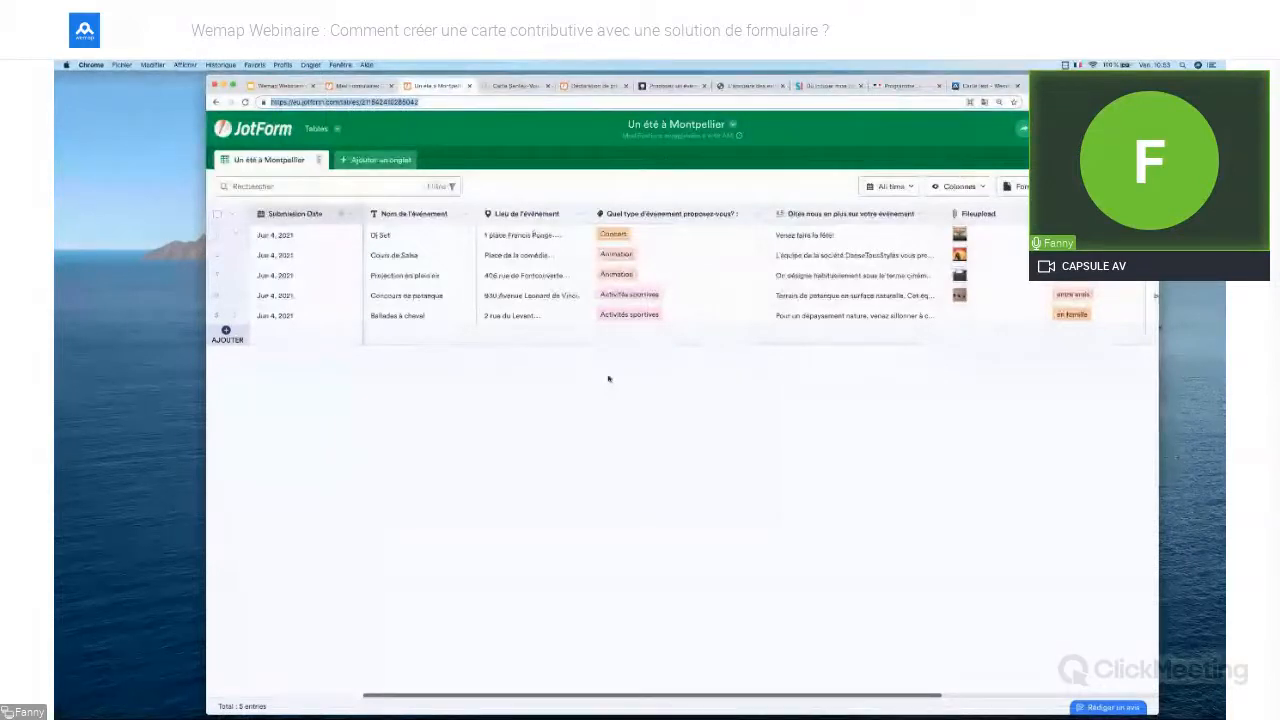
In Wemap Cartes, create a new list from an app and connect Jotform as its data source
click(985, 86)
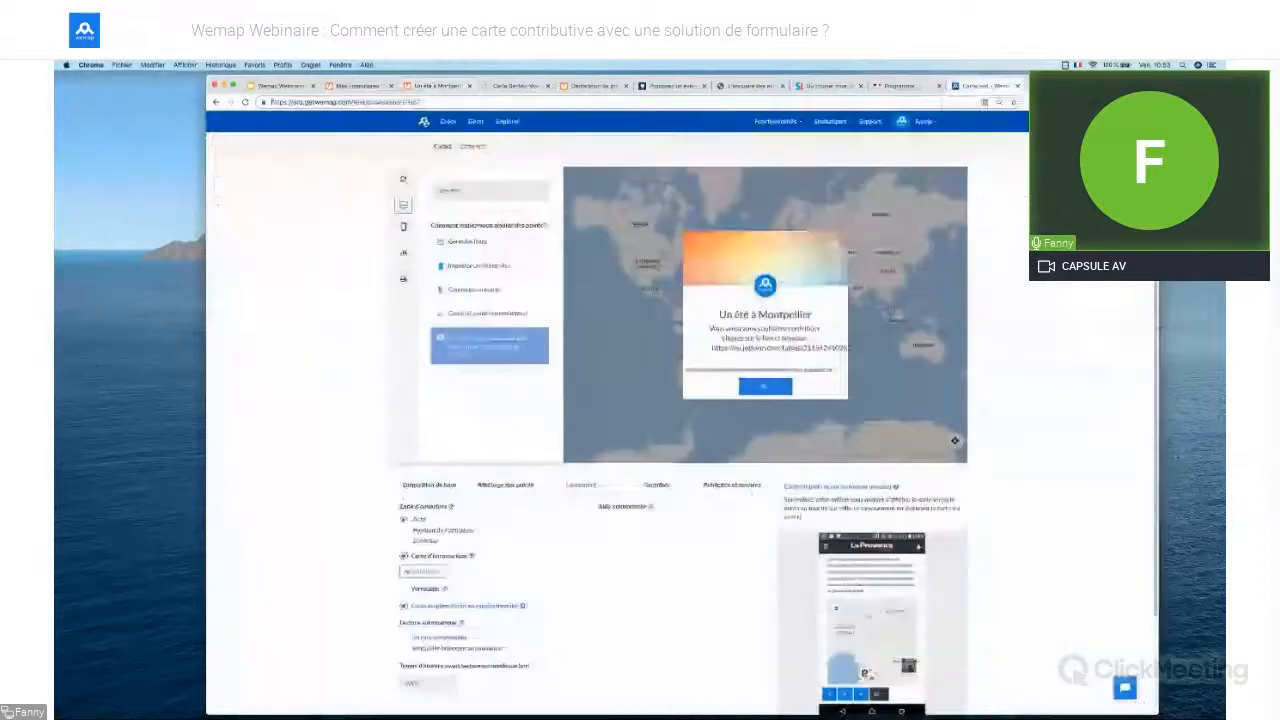
click(443, 147)
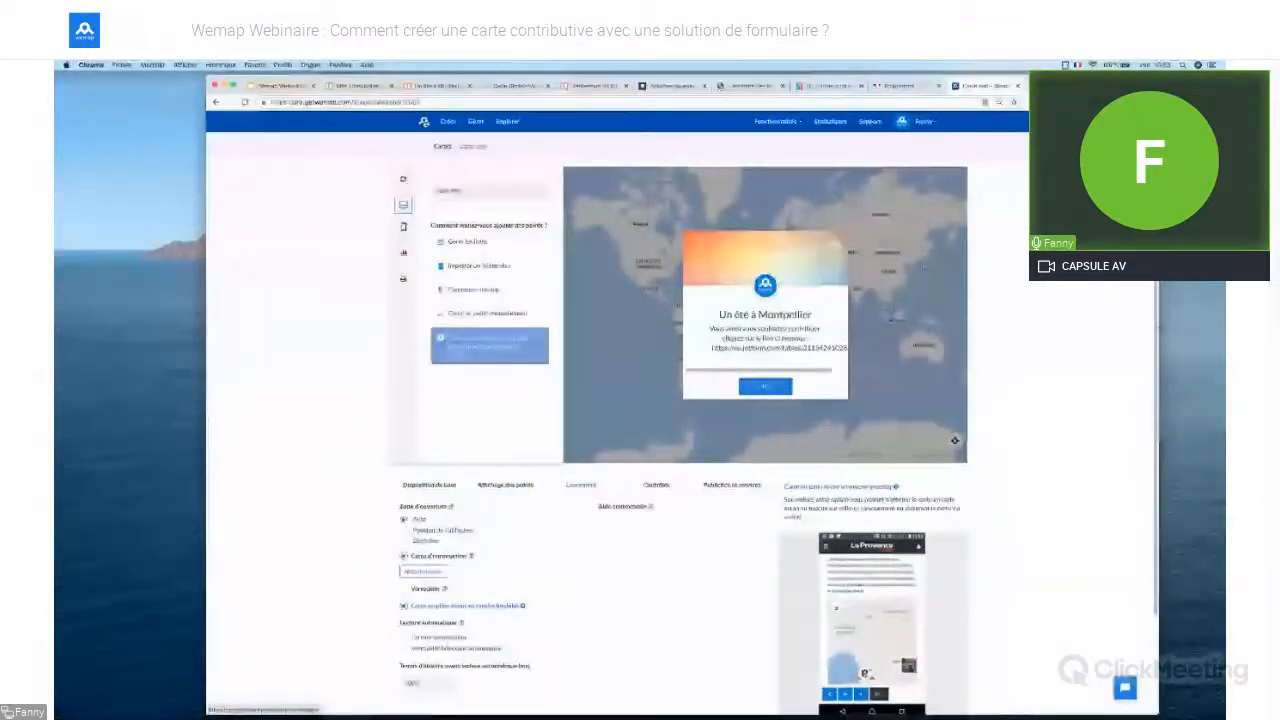
click(453, 123)
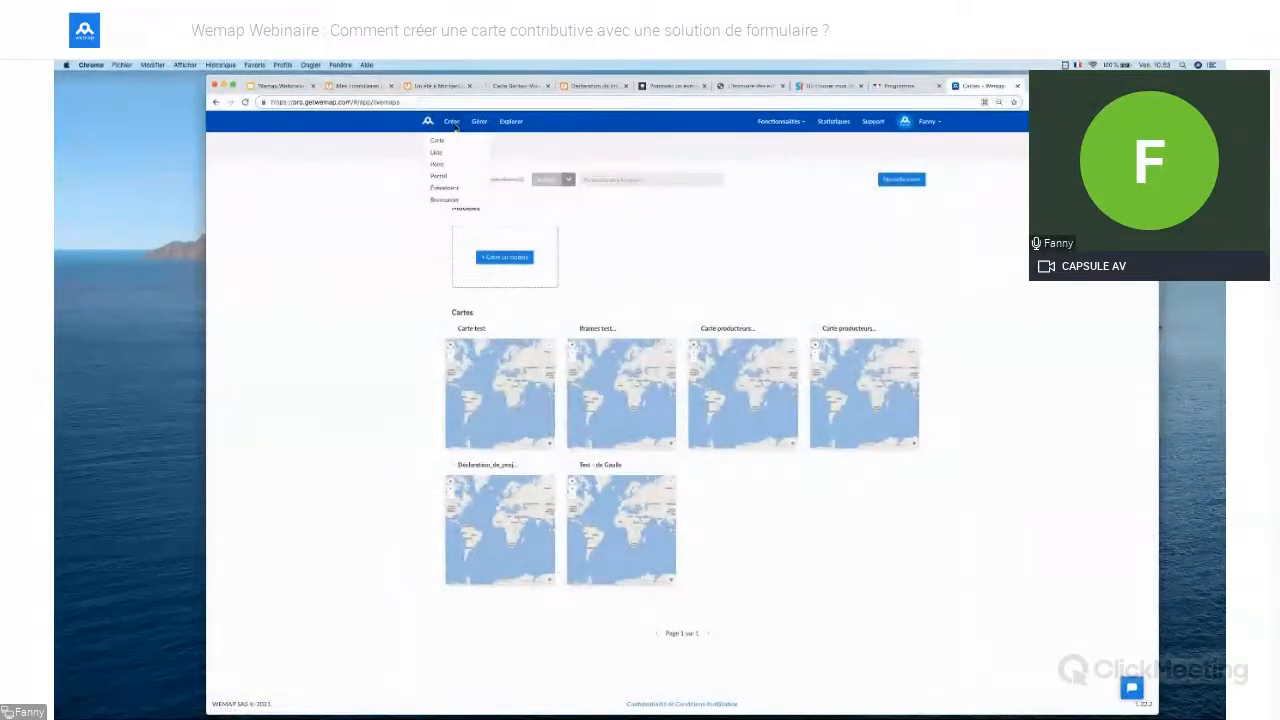
click(436, 152)
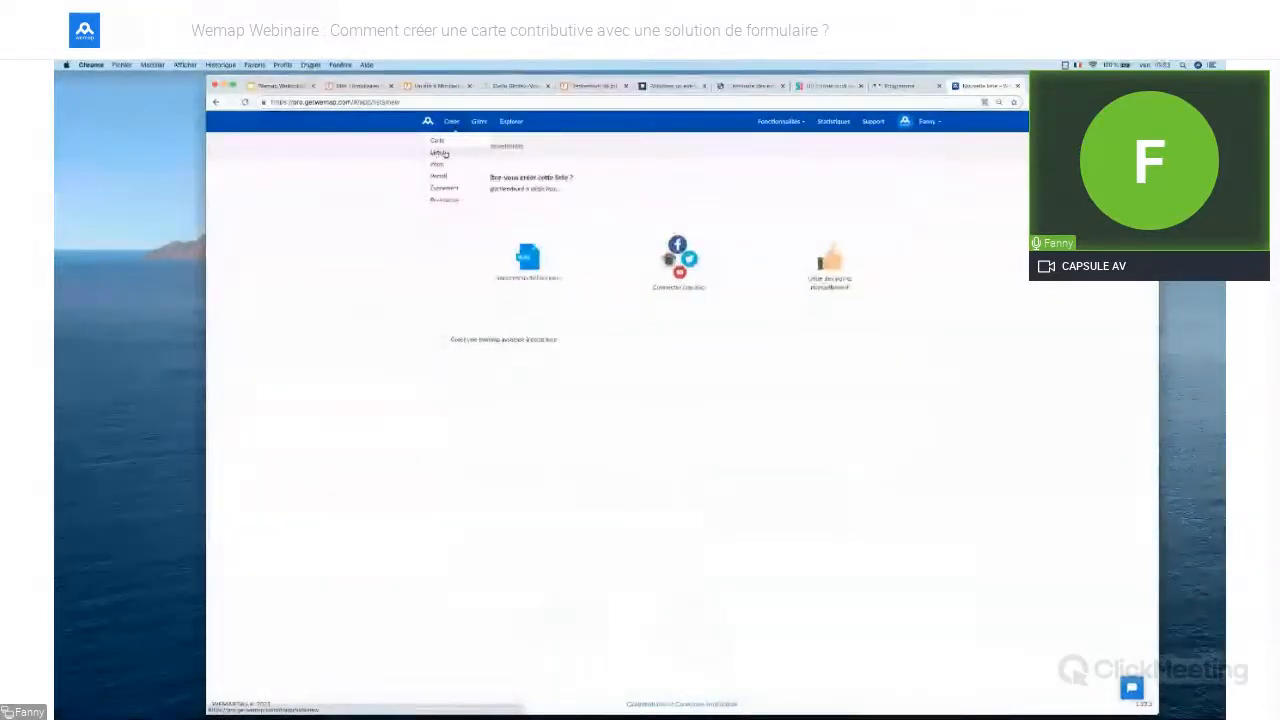
click(712, 273)
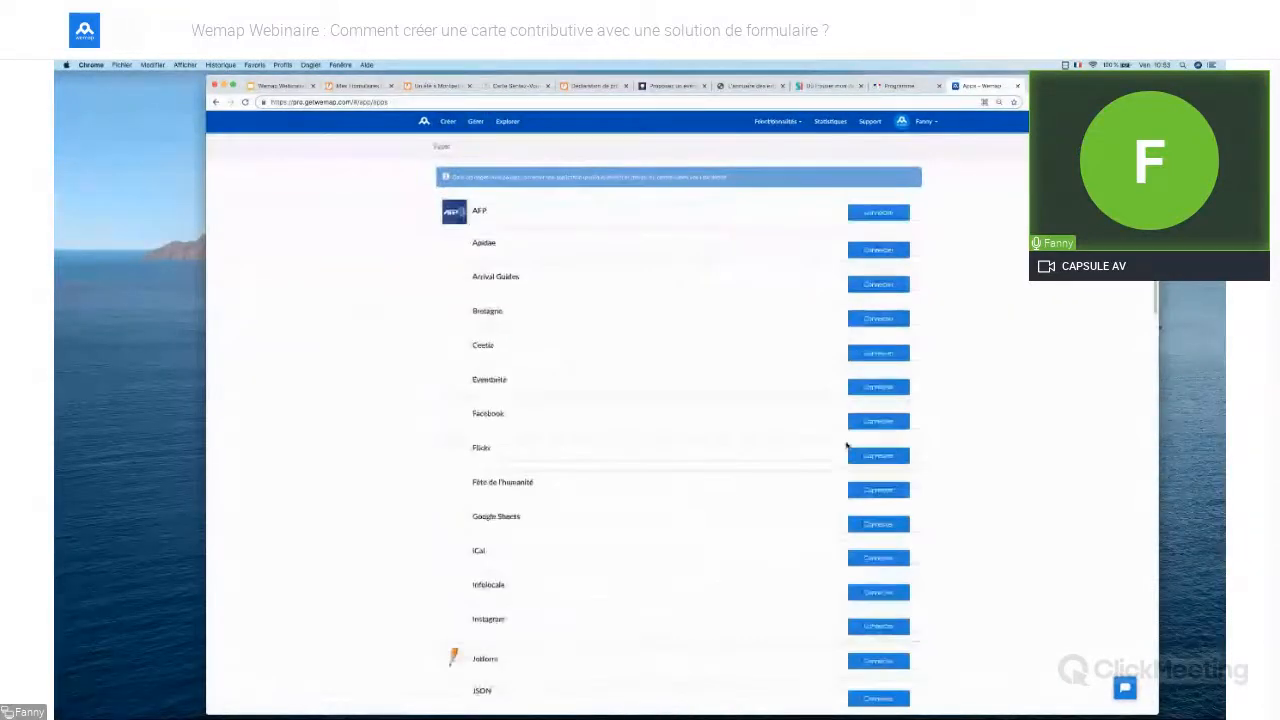
scroll(847, 445, down, 8)
scroll(846, 443, up, 3)
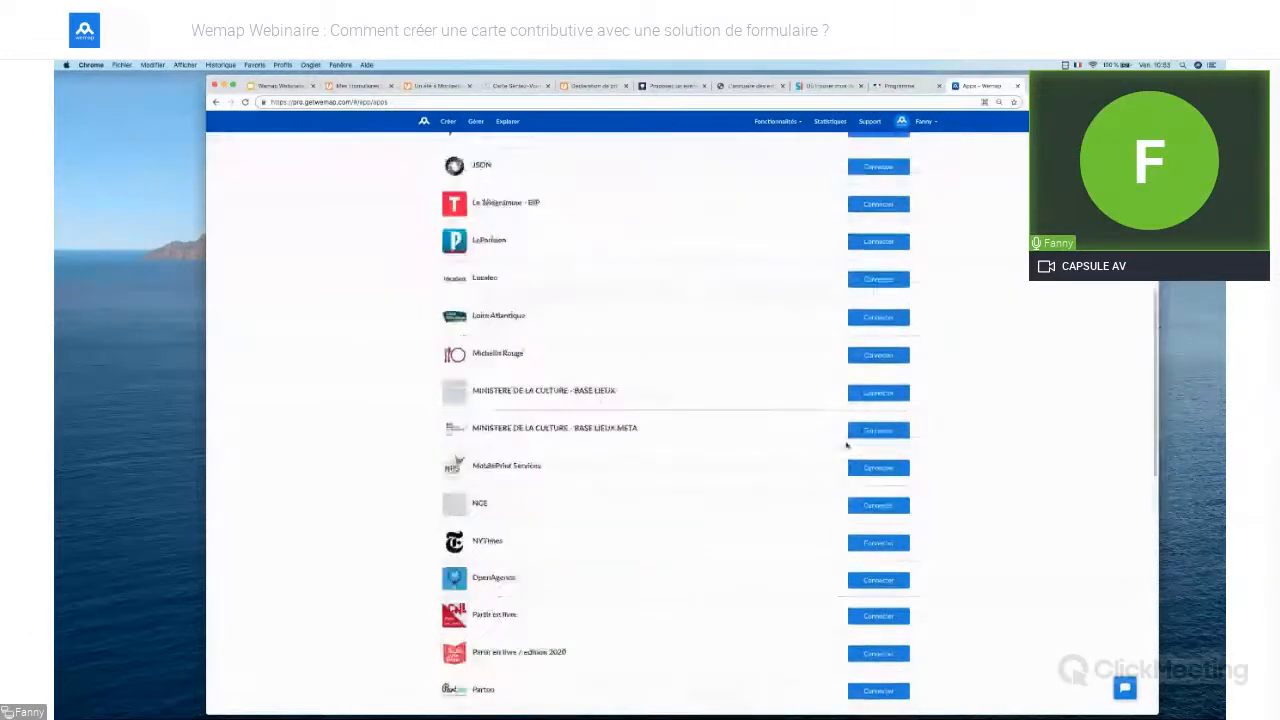
click(888, 259)
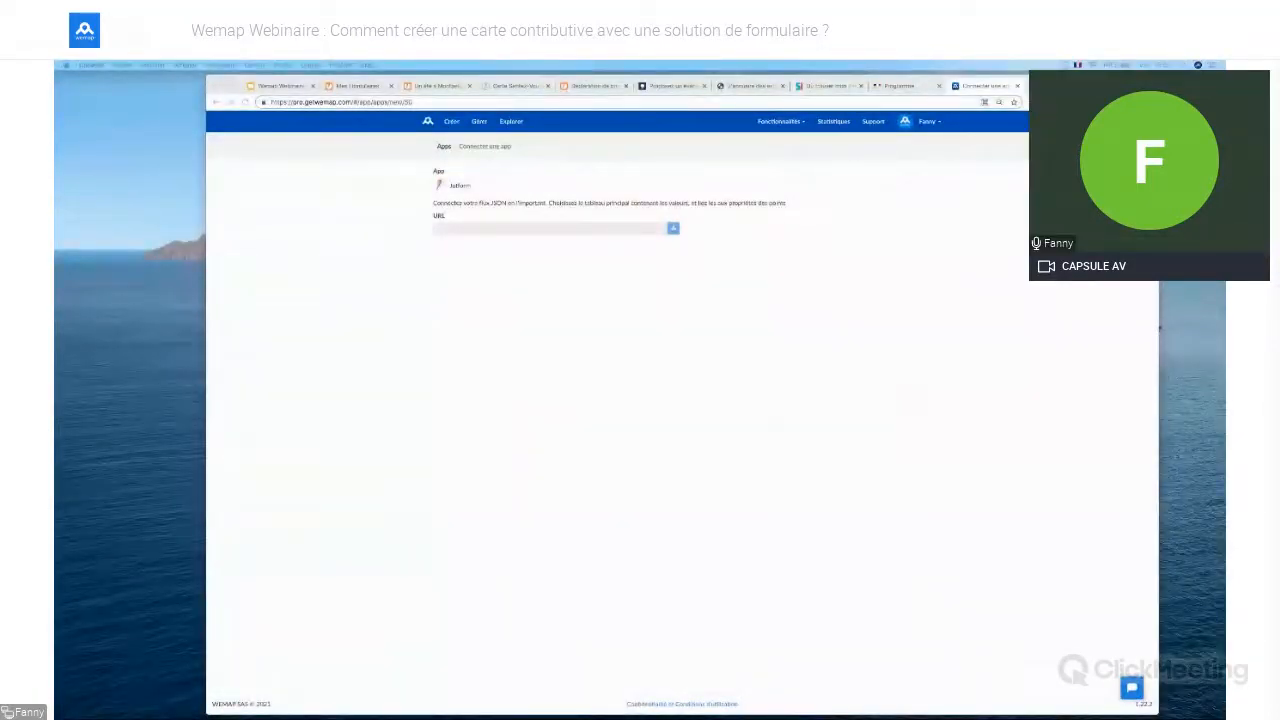
Paste and load the Jotform API feed URL, then set content (5 objects) as the import path
click(489, 228)
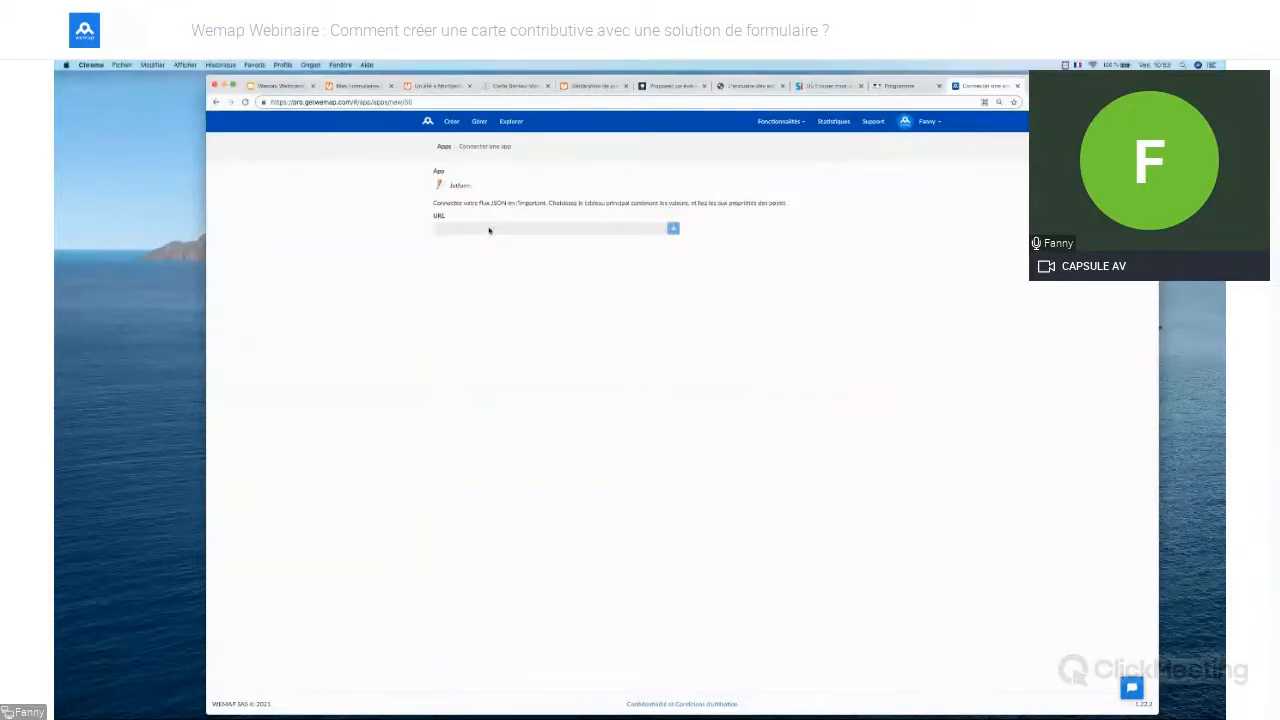
key(super+v)
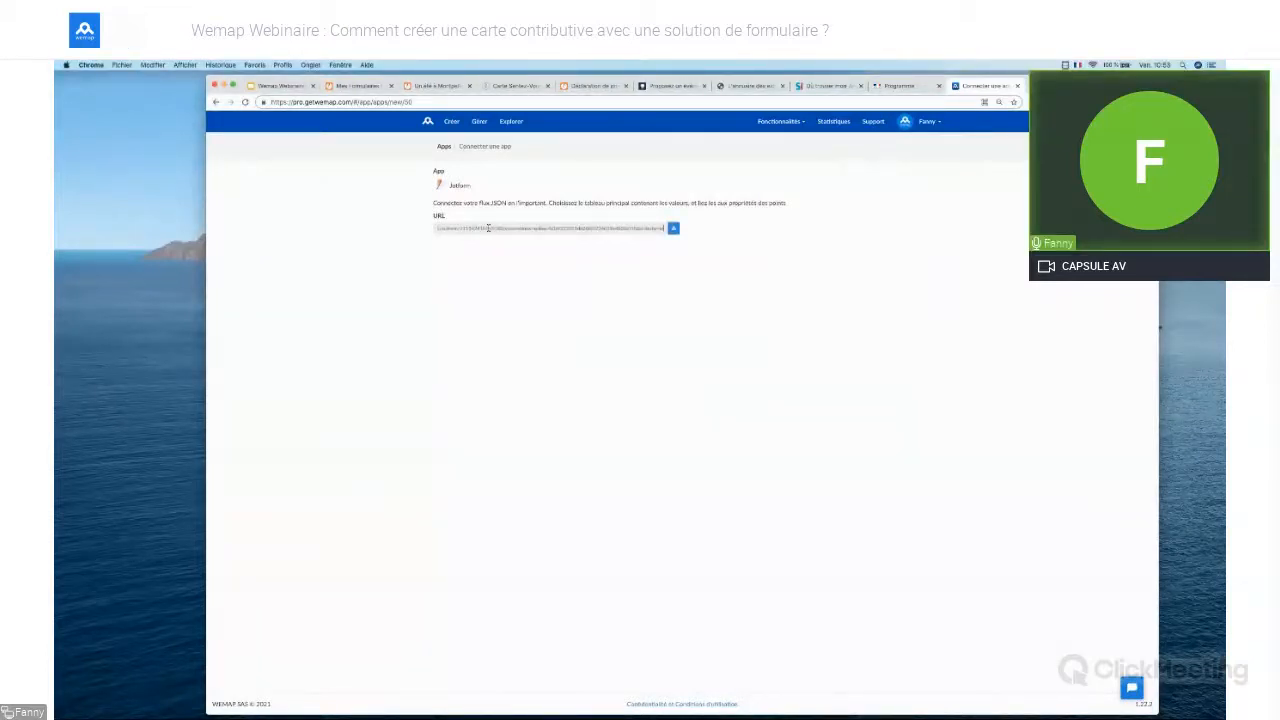
click(673, 229)
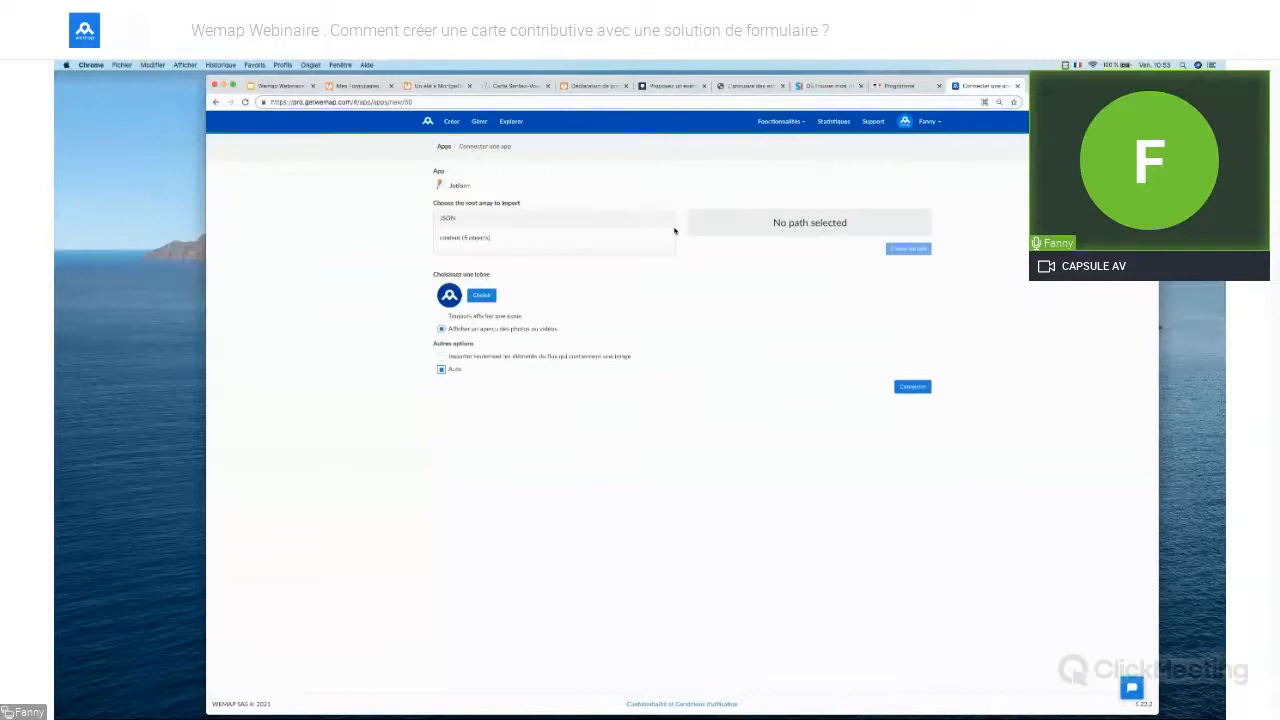
click(474, 239)
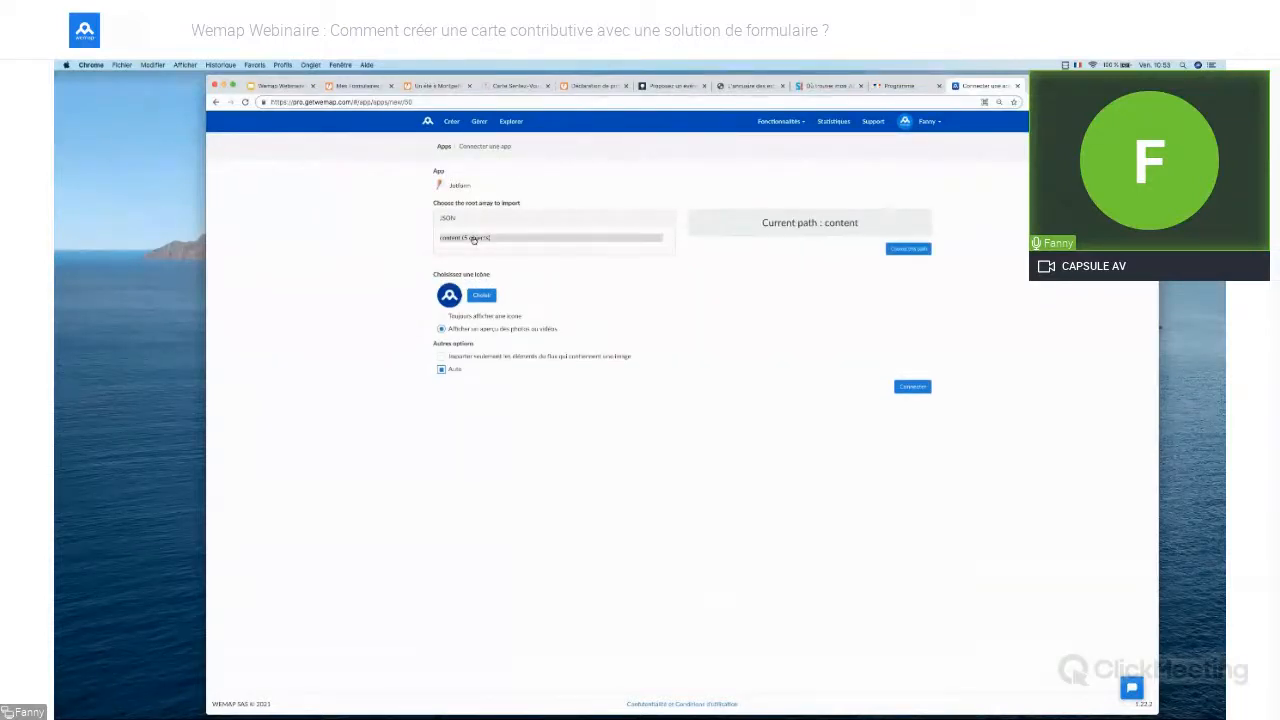
click(897, 251)
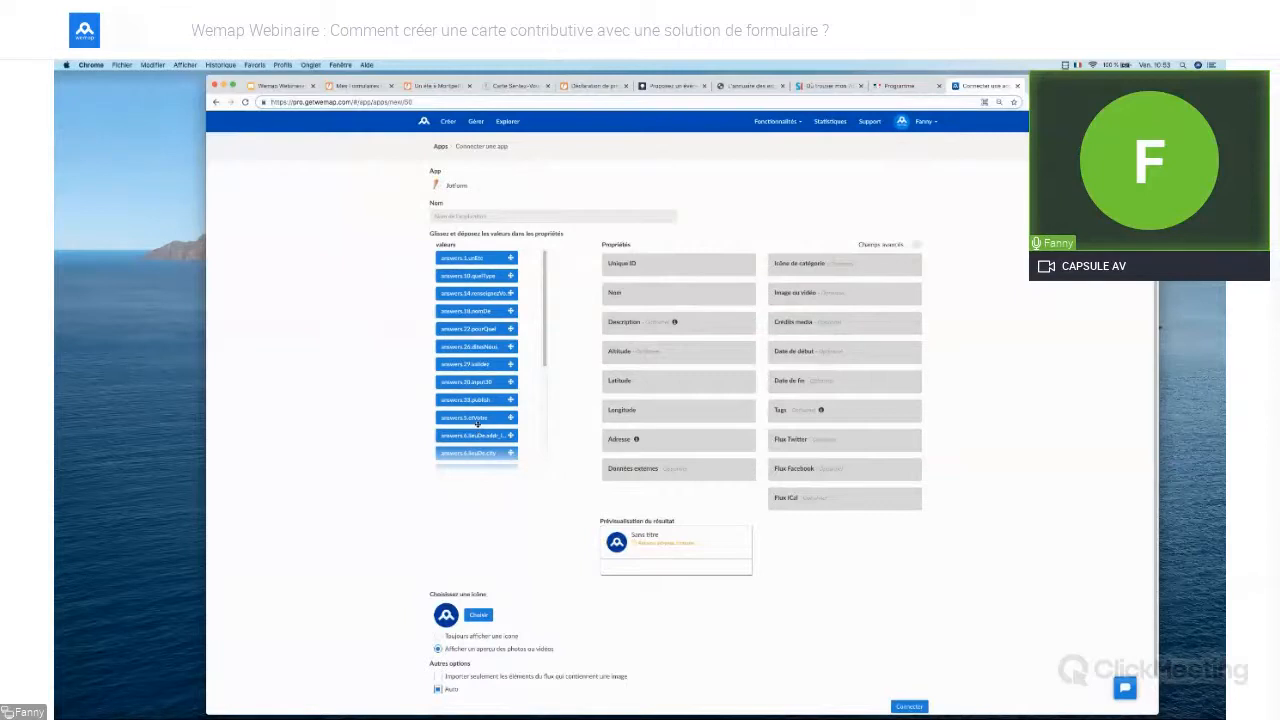
Map the event address, city and postal code into Adresse and the id value into Unique ID
scroll(484, 403, down, 1)
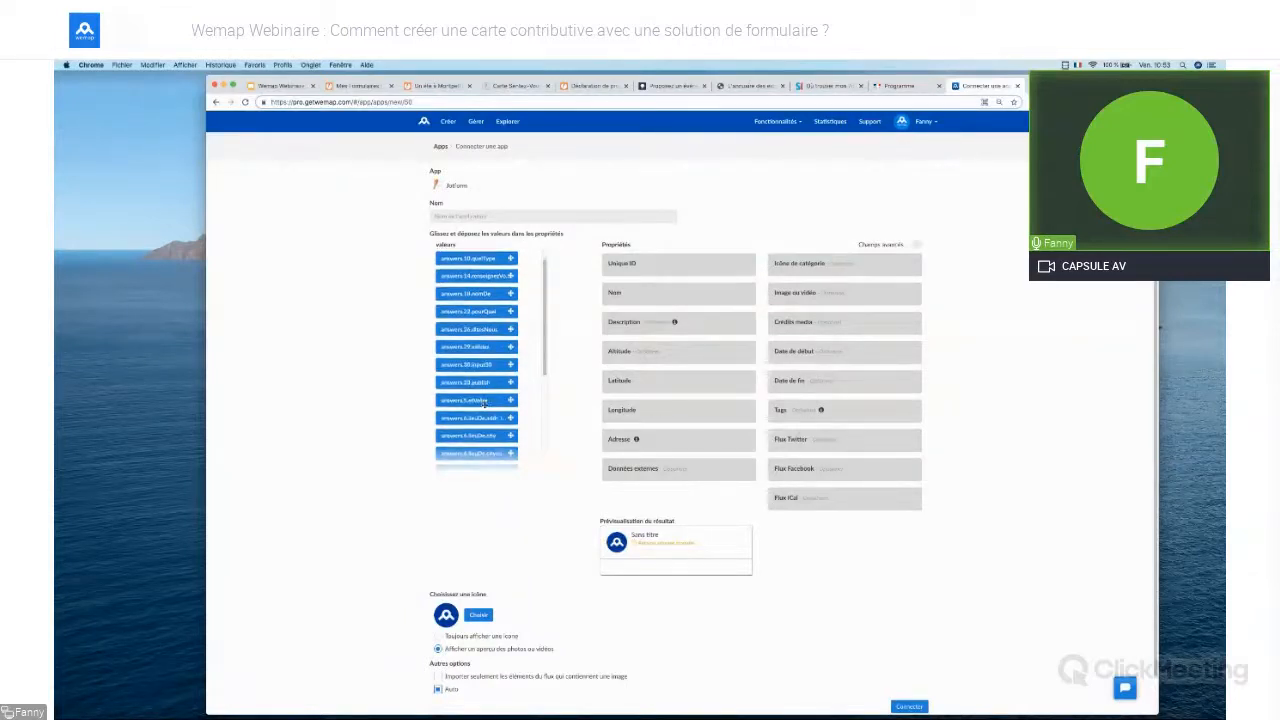
drag(481, 437, 650, 448)
drag(489, 435, 655, 462)
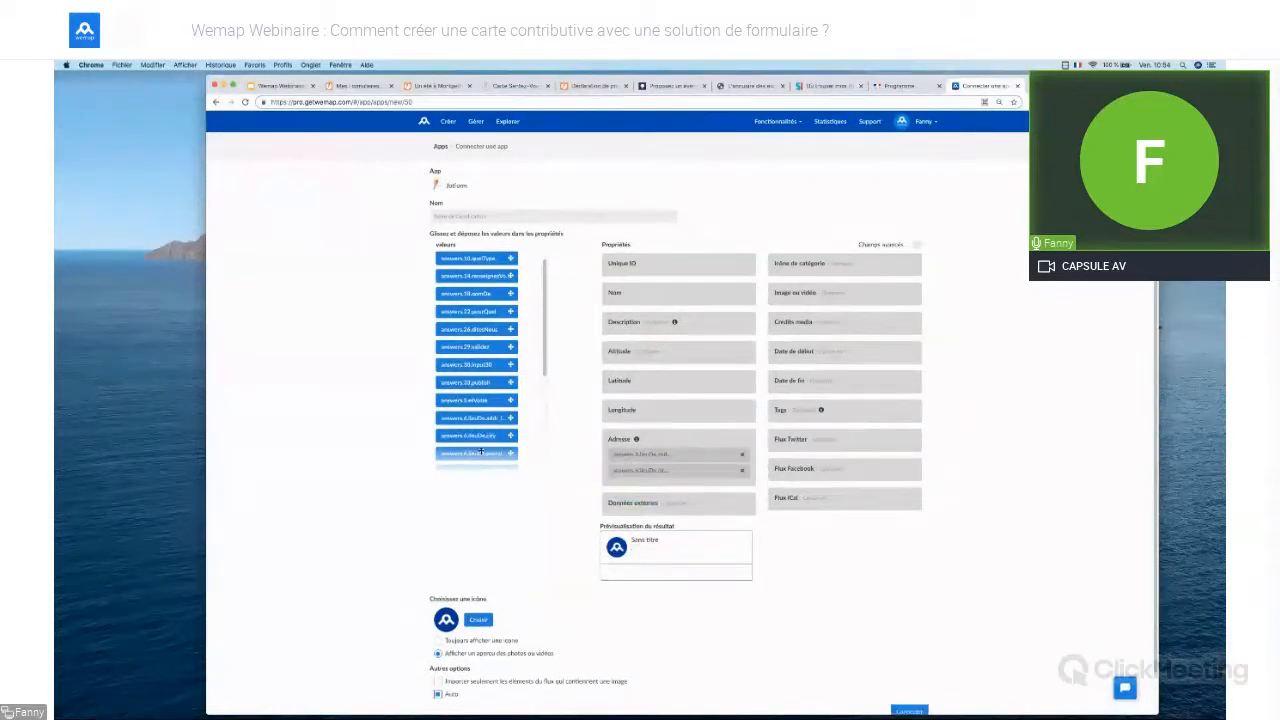
drag(477, 453, 675, 484)
scroll(443, 381, down, 5)
drag(443, 381, 620, 276)
Fill Nom and Description with answer values and map answers.30.input30 to Image ou vidéo
scroll(545, 340, up, 1)
drag(545, 340, 626, 308)
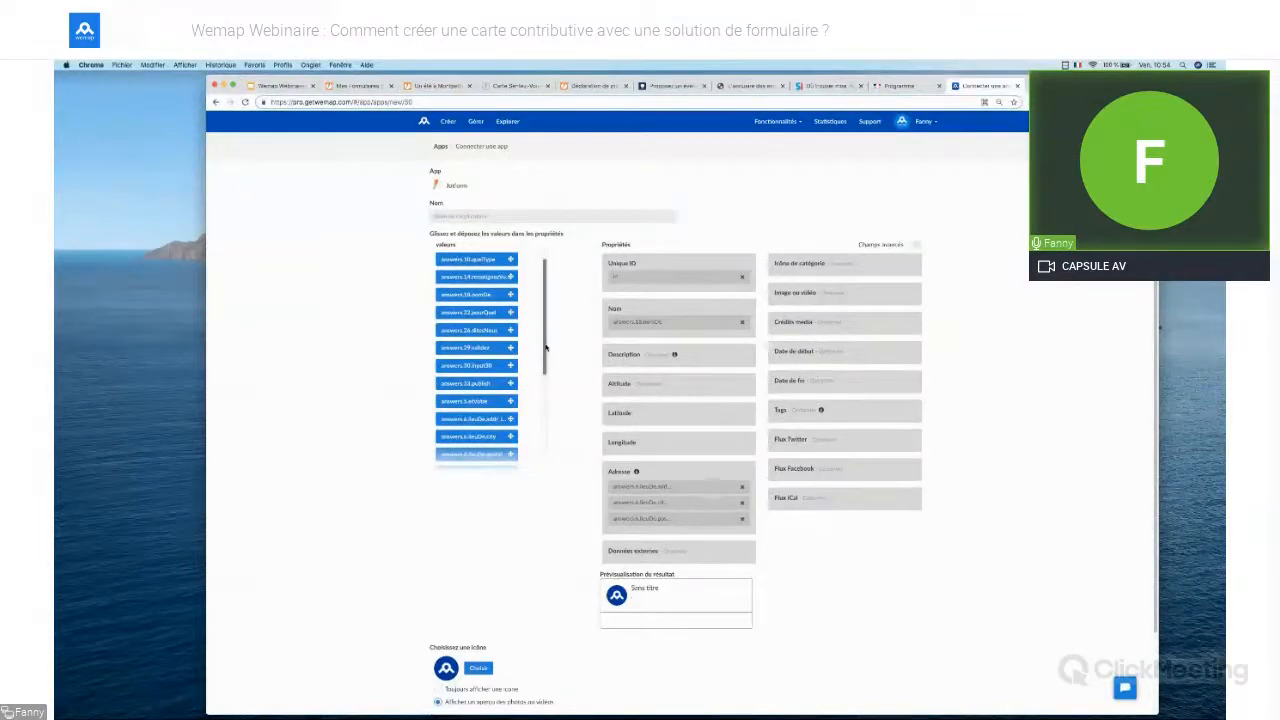
drag(545, 347, 542, 372)
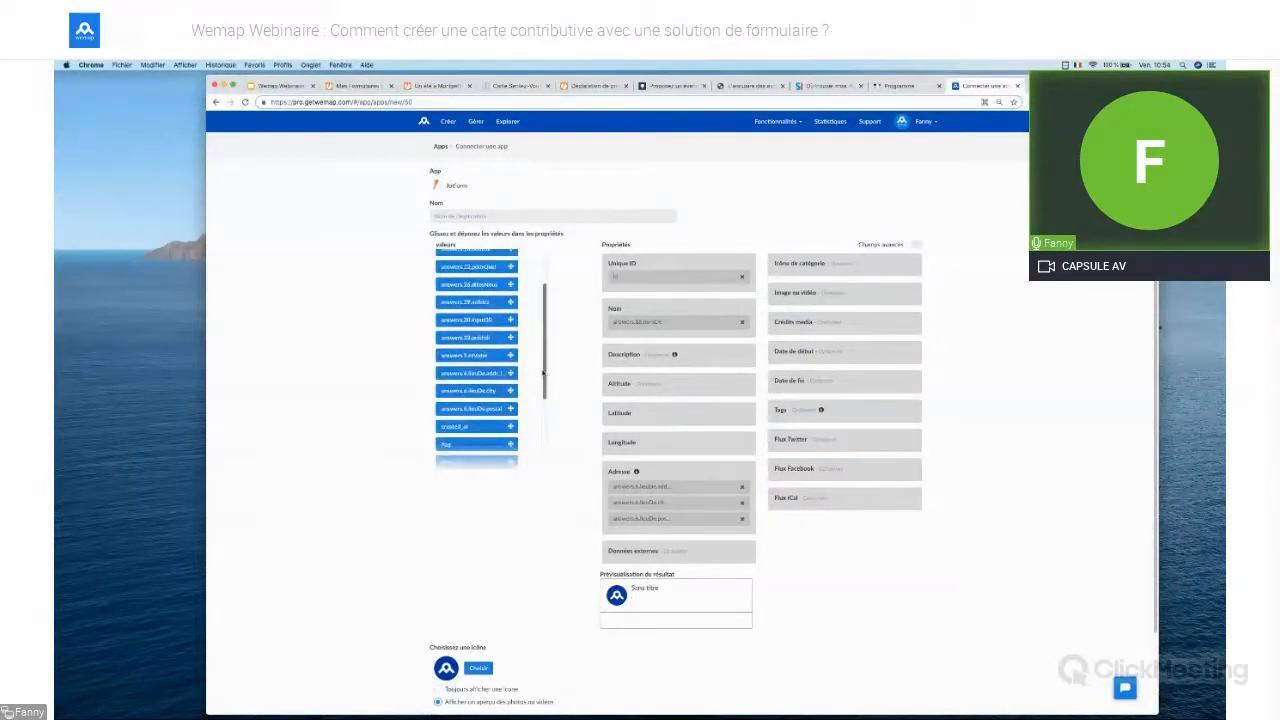
drag(543, 373, 544, 347)
drag(475, 332, 634, 355)
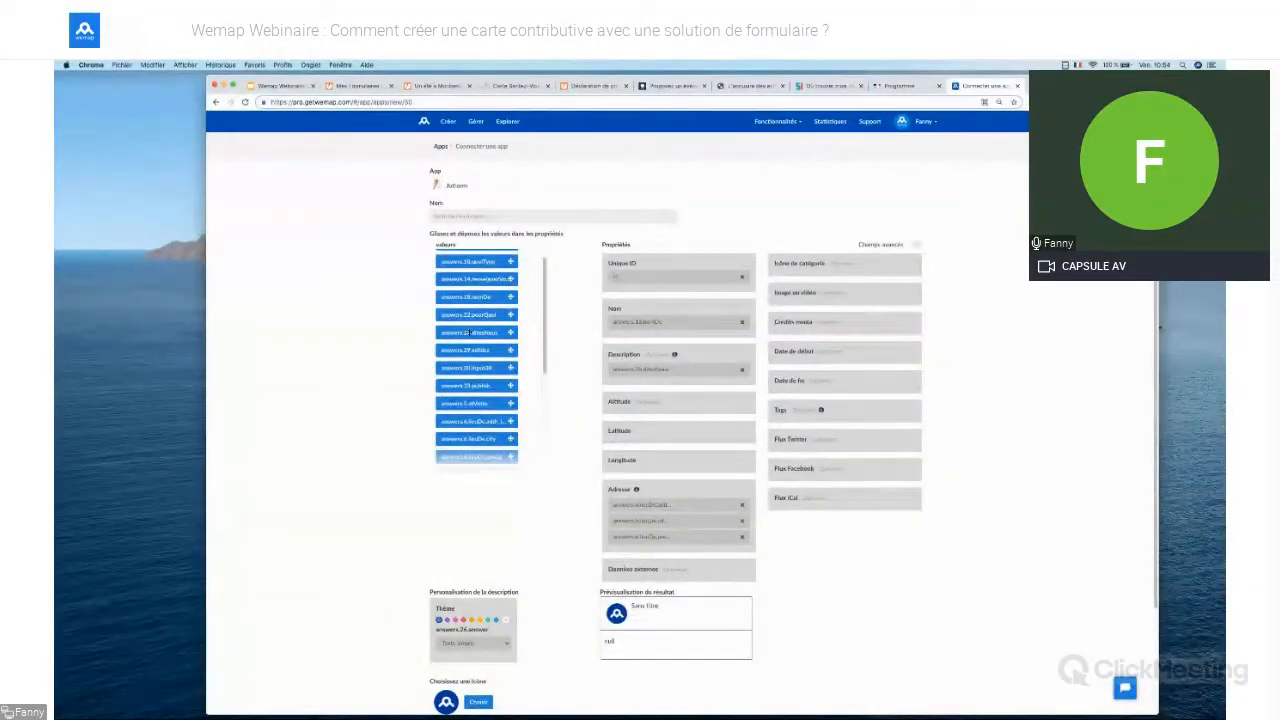
drag(475, 279, 650, 384)
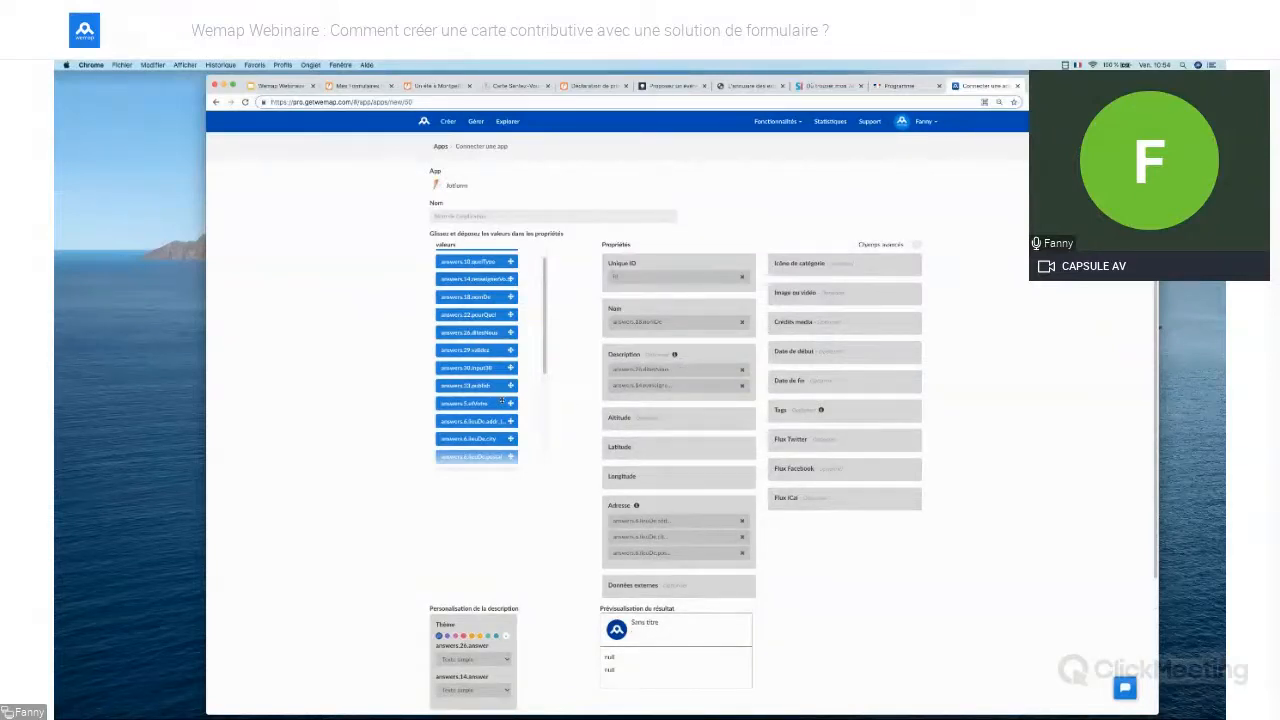
drag(502, 400, 661, 378)
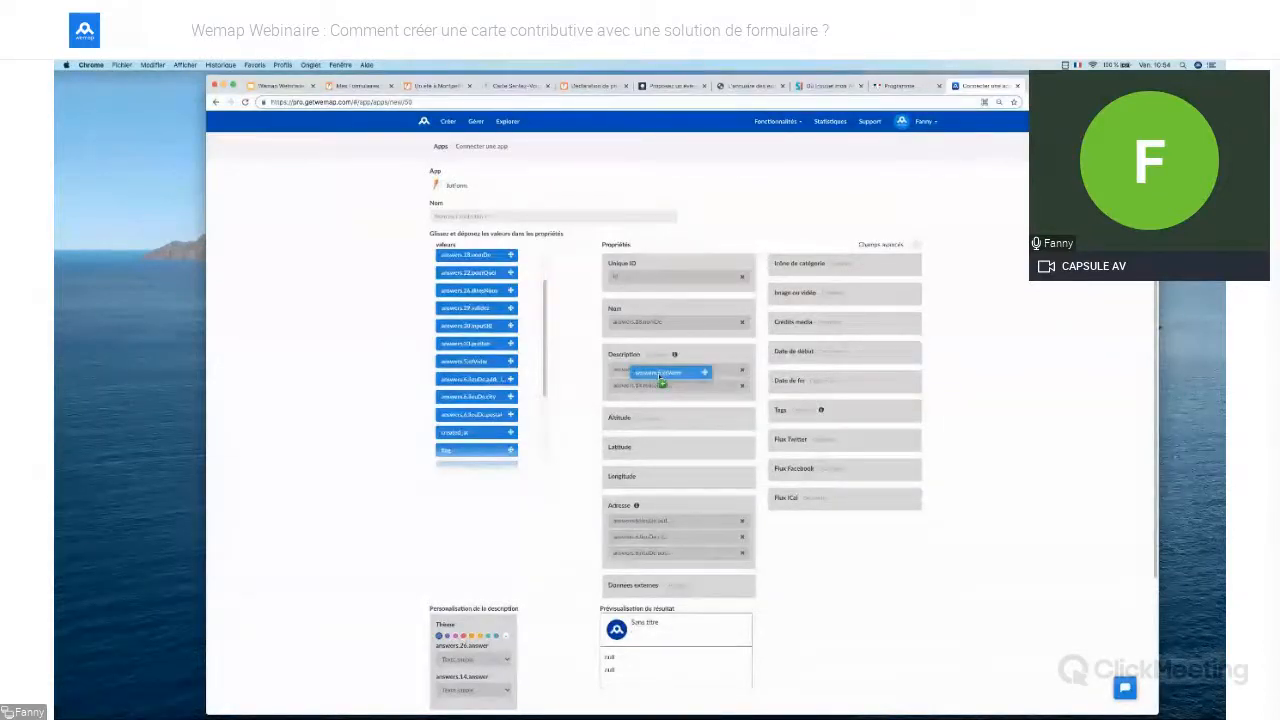
drag(661, 383, 661, 383)
drag(480, 340, 846, 300)
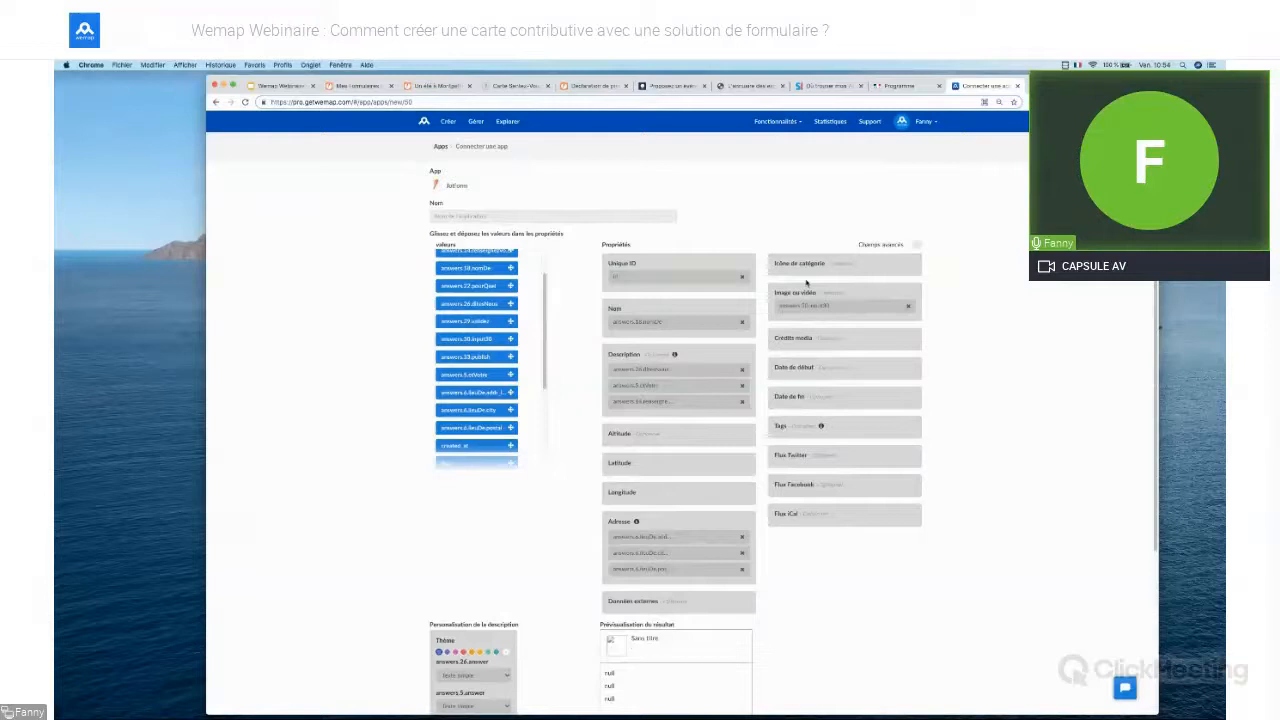
click(816, 87)
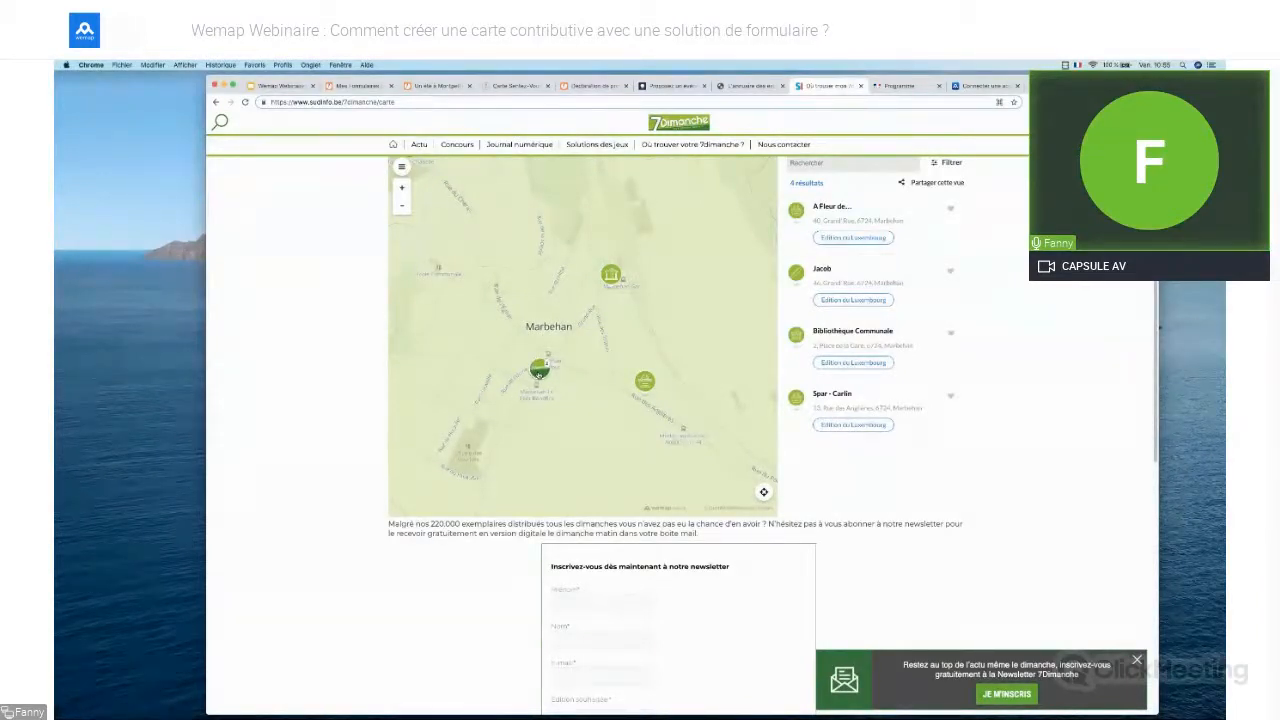
Zoom the 7Dimanche map in around Marbehan's points, then go back to the Wemap mapping page
click(539, 372)
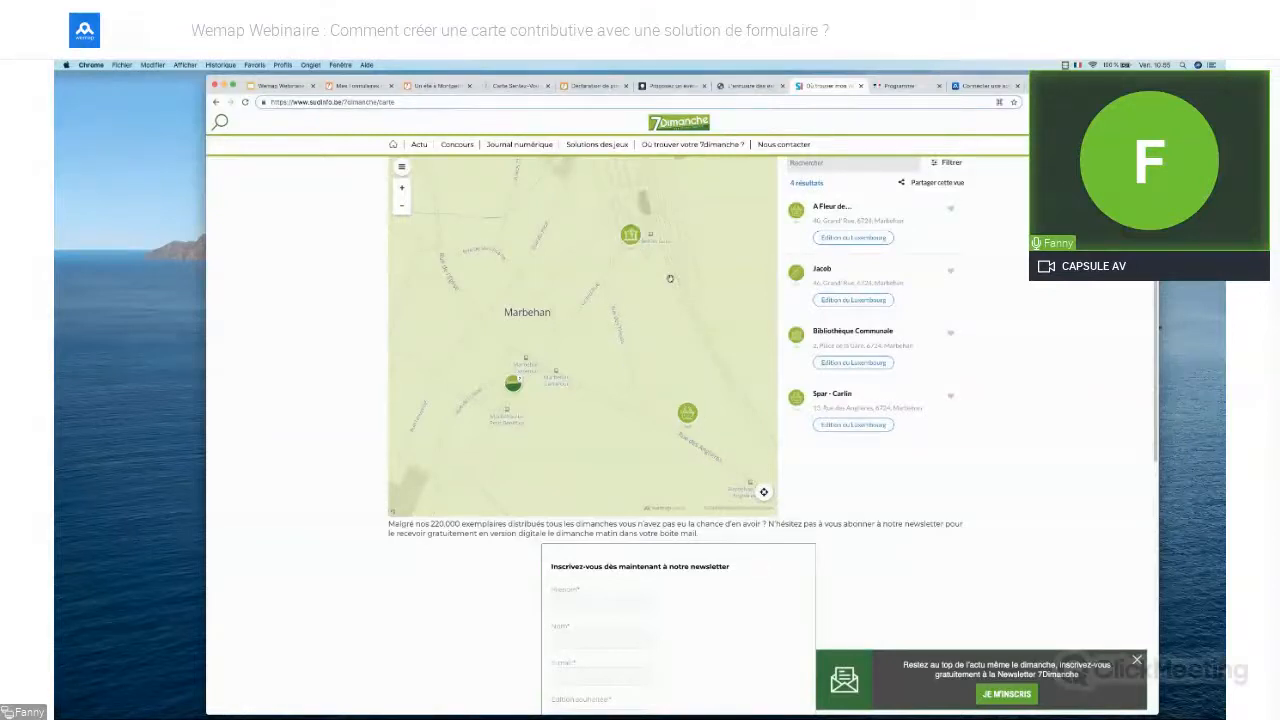
click(985, 86)
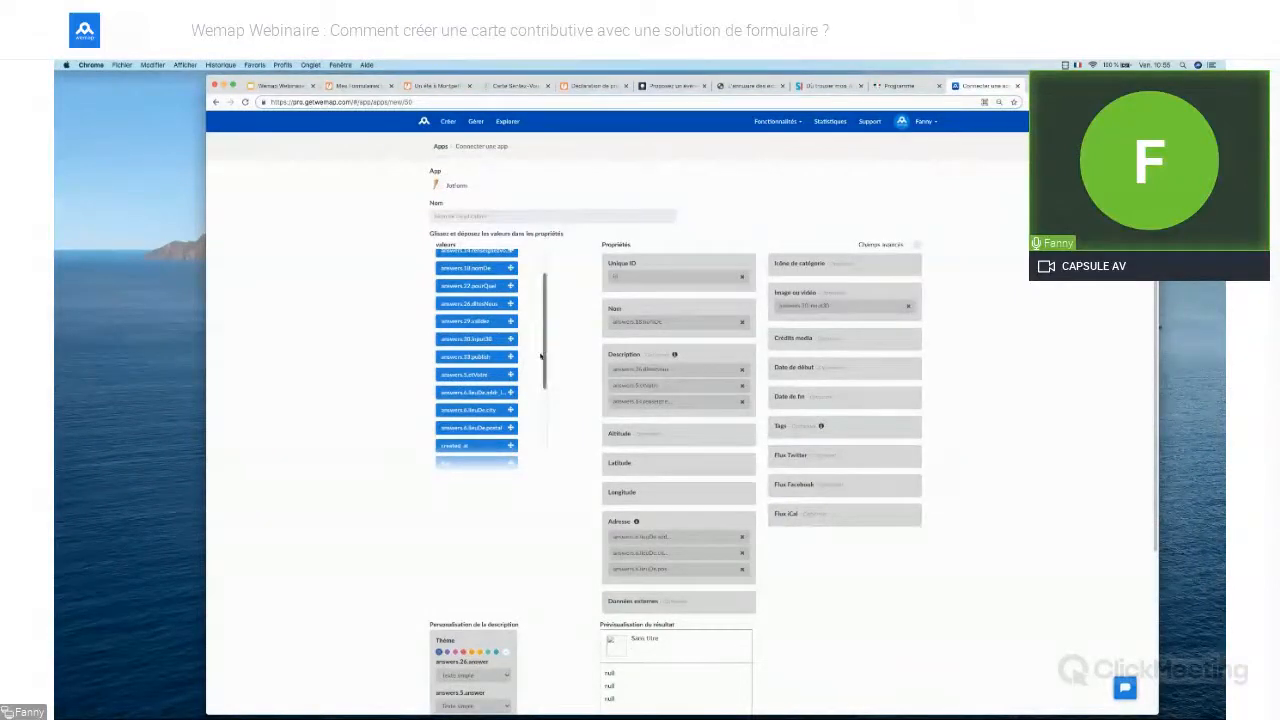
Assign library icons to the entre amis and en famille categories and confirm them
scroll(544, 357, up, 1)
drag(482, 297, 835, 270)
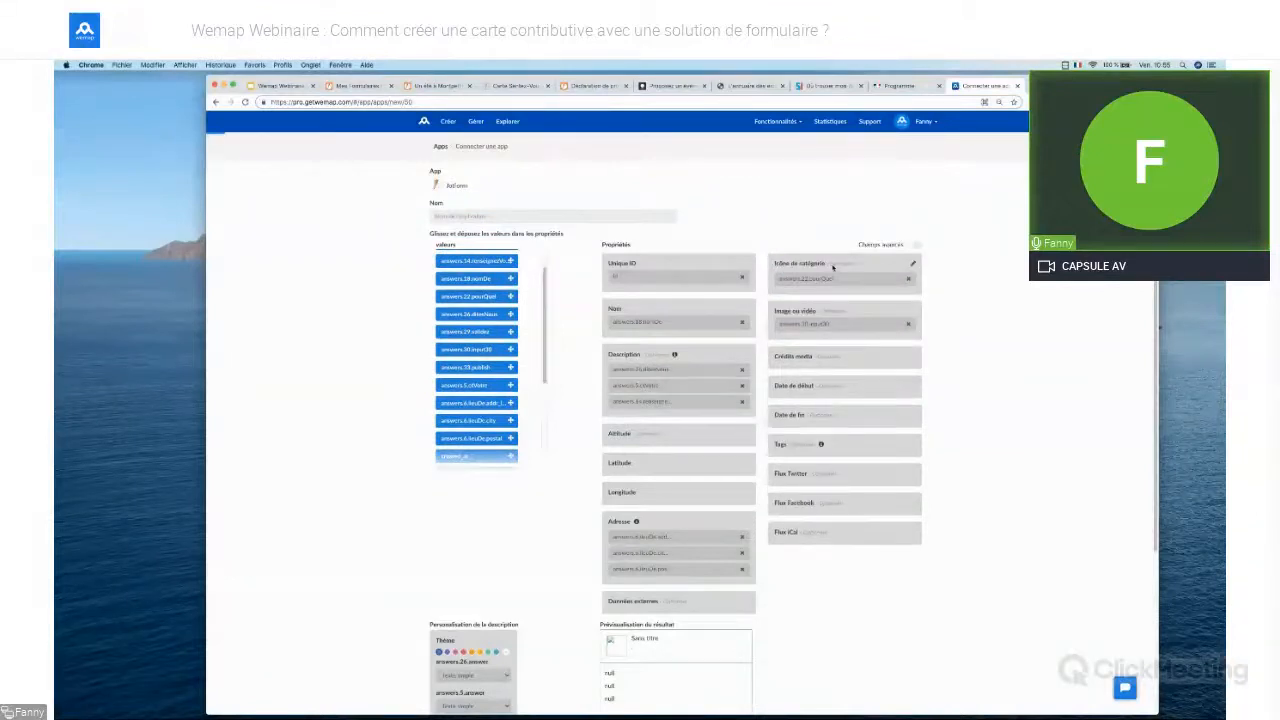
click(832, 265)
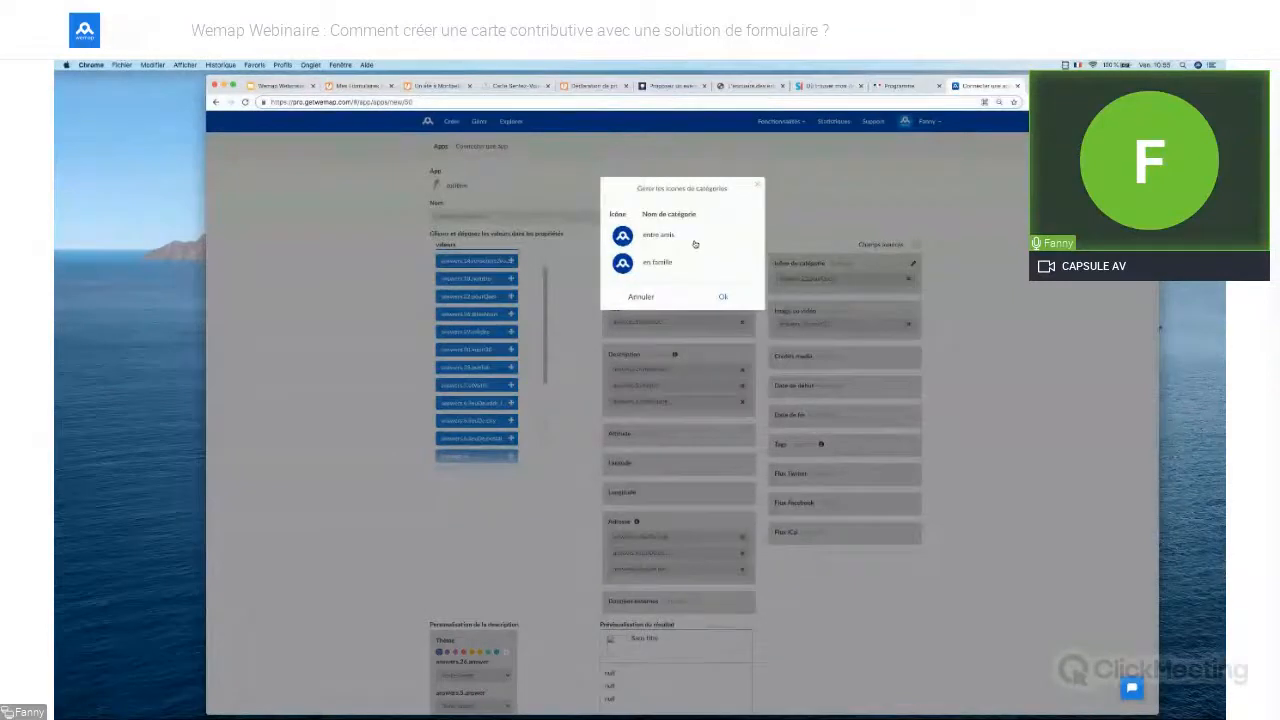
click(622, 235)
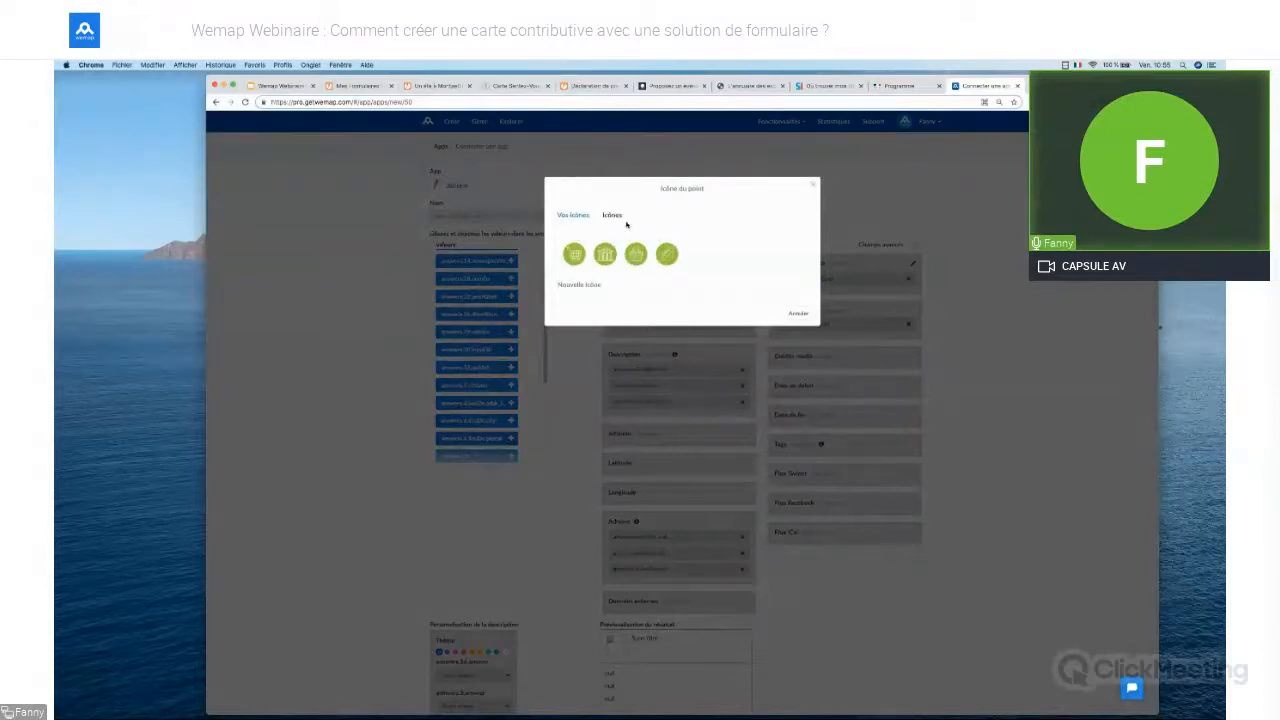
click(612, 215)
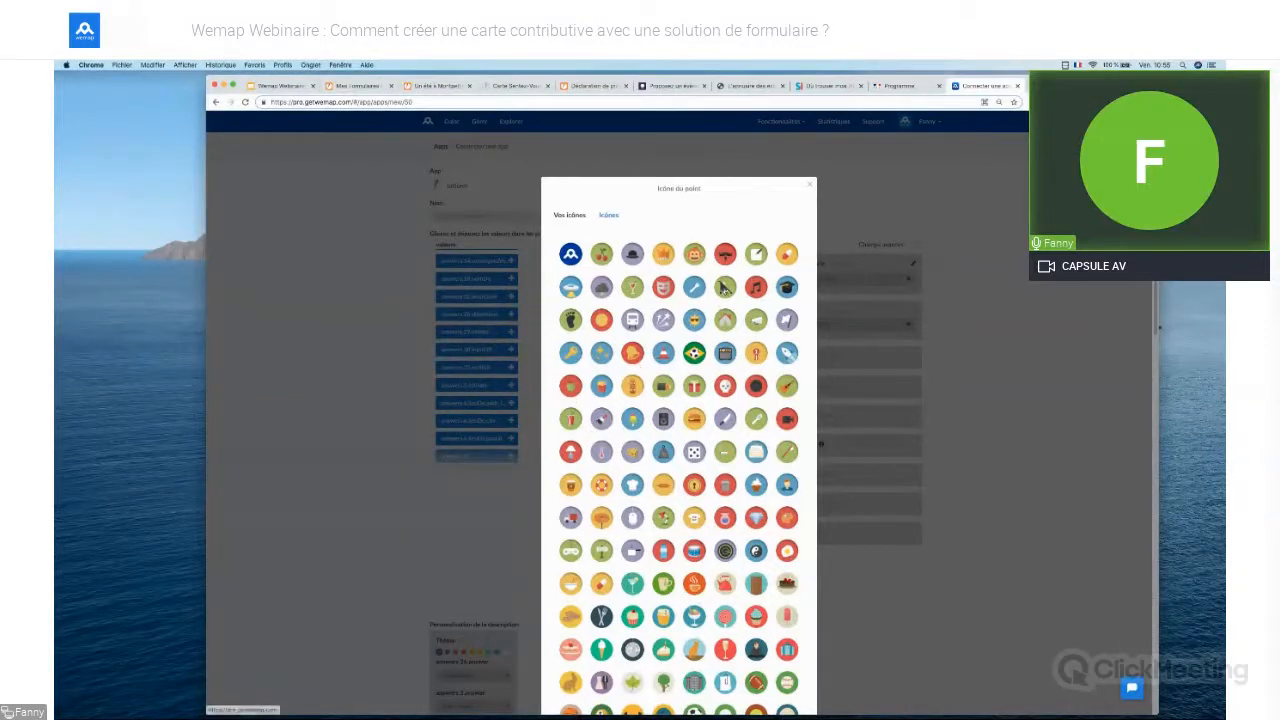
click(725, 288)
click(628, 237)
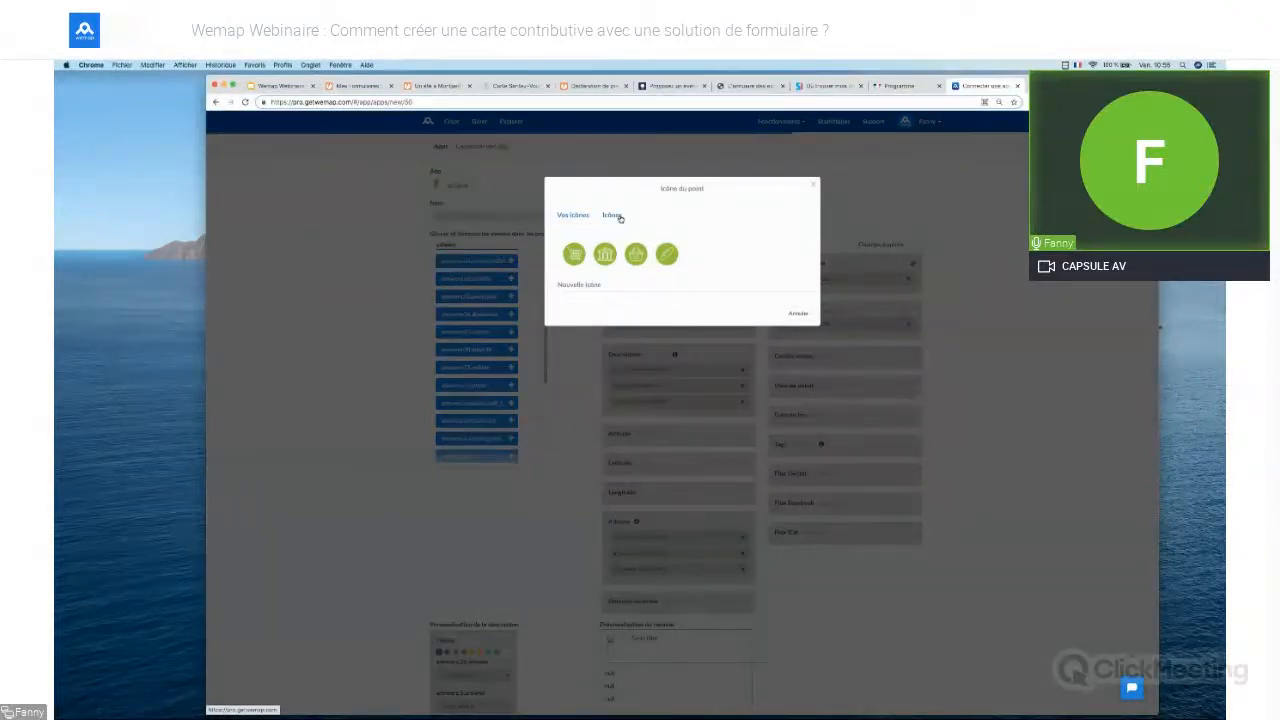
click(614, 216)
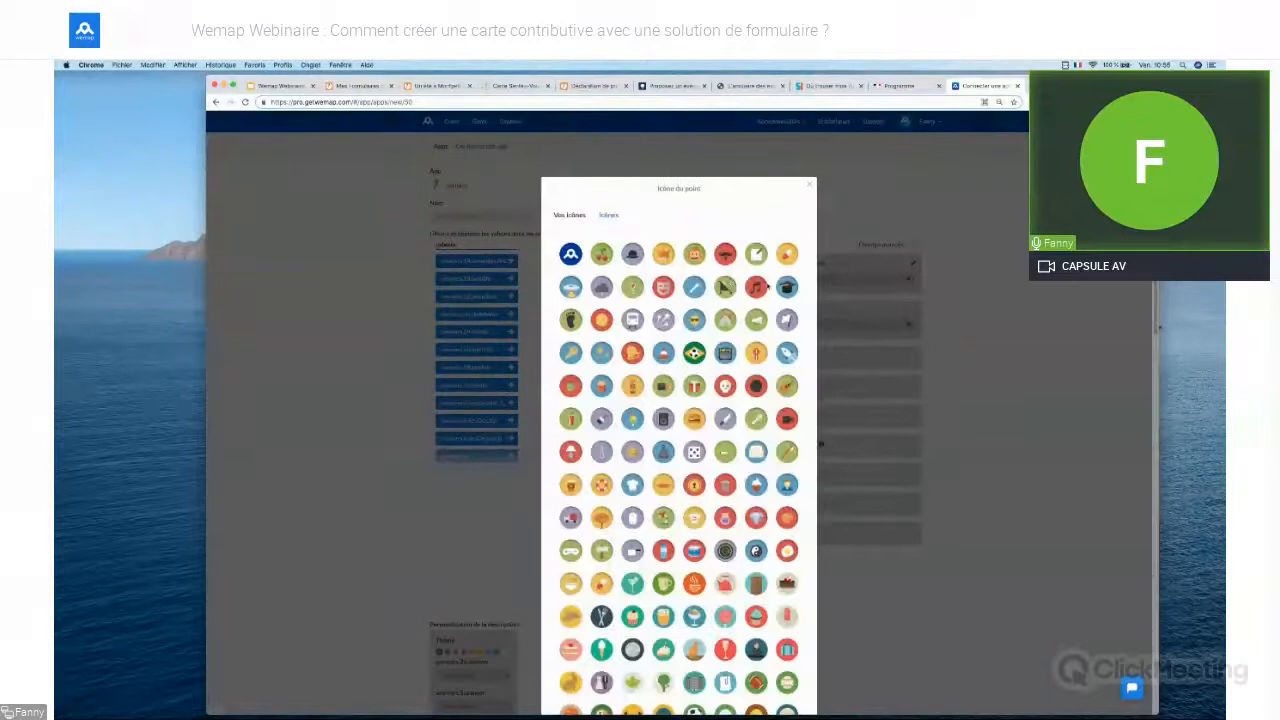
click(727, 288)
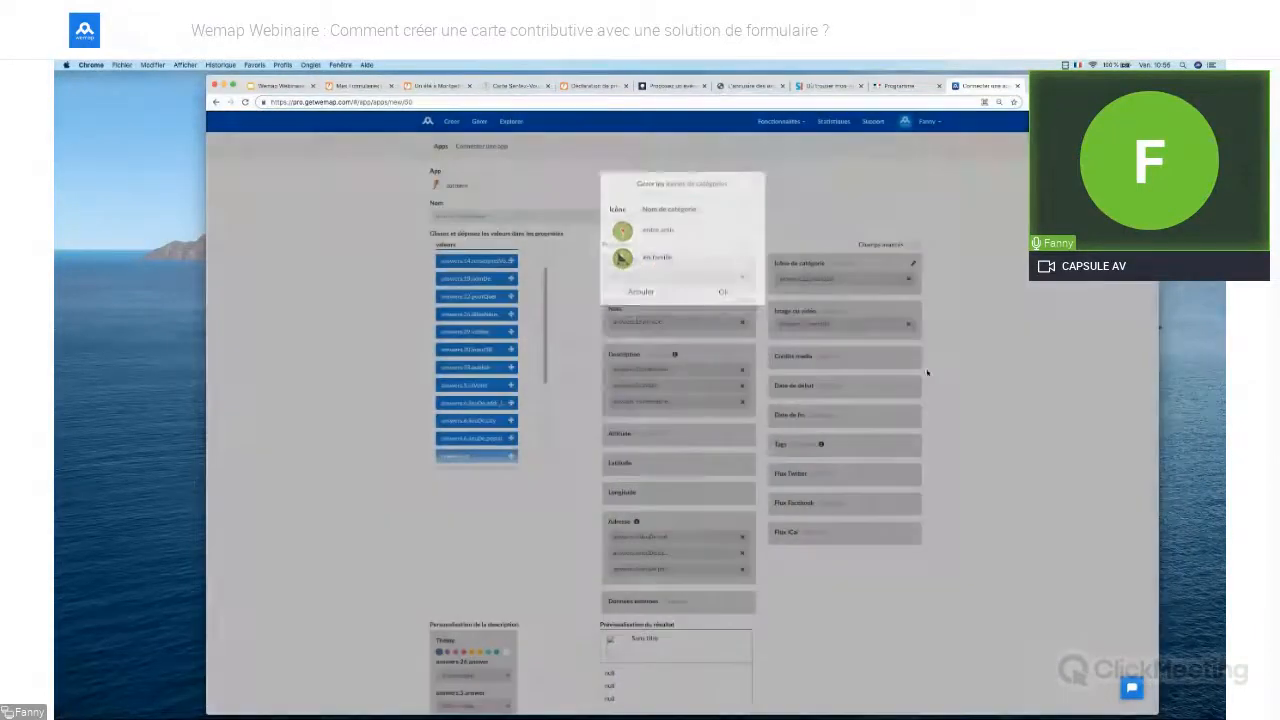
click(1052, 414)
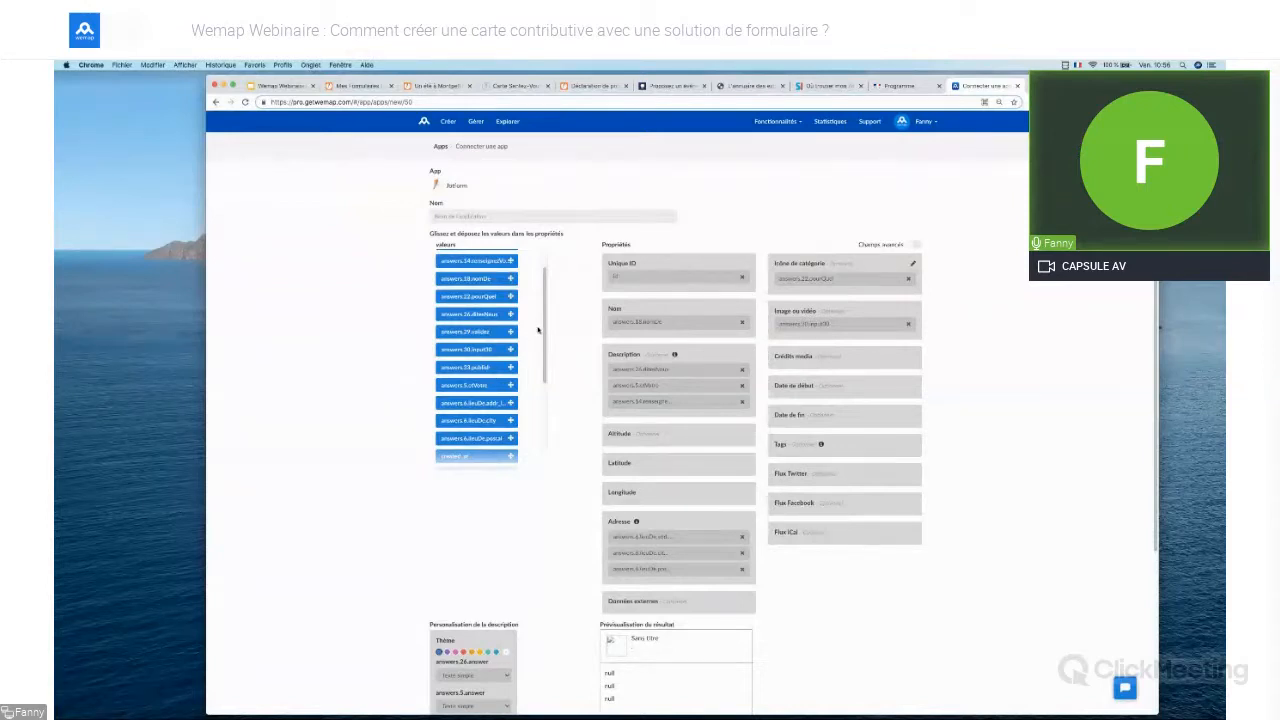
Add answers.10.quelType to Tags, then view the Rendez-vous aux jardins map
scroll(489, 280, up, 2)
drag(489, 278, 834, 444)
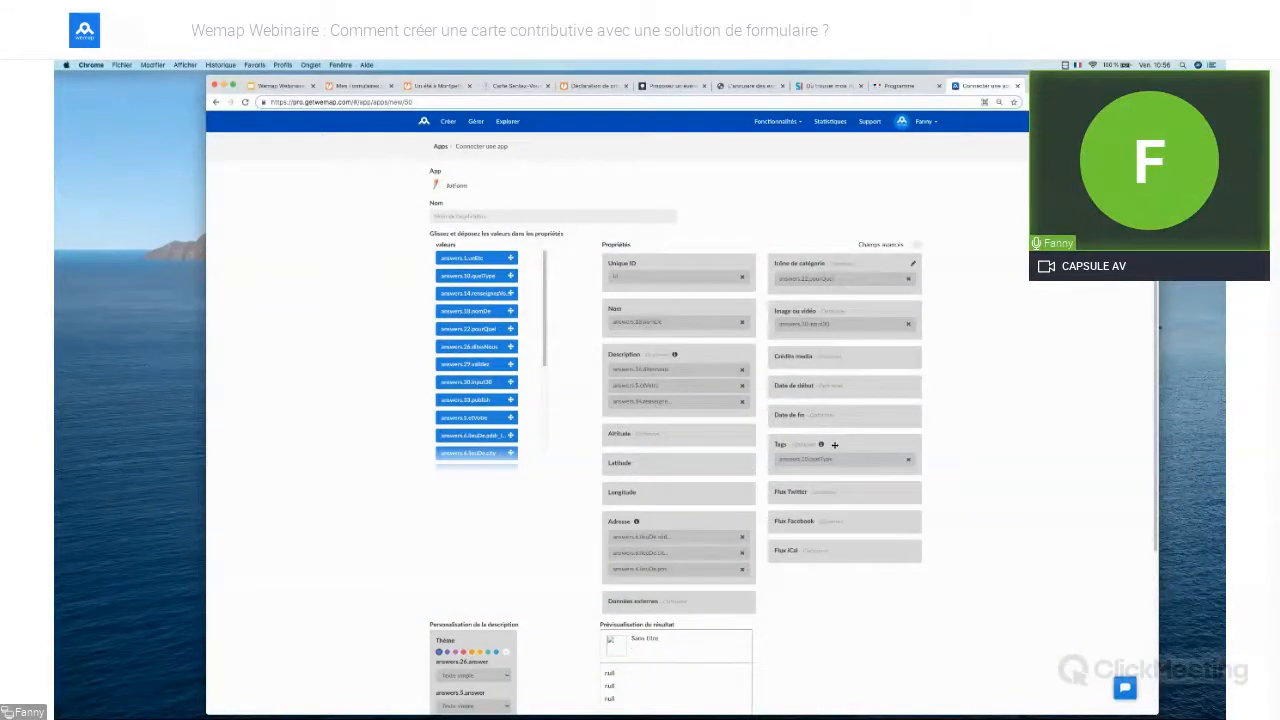
click(901, 86)
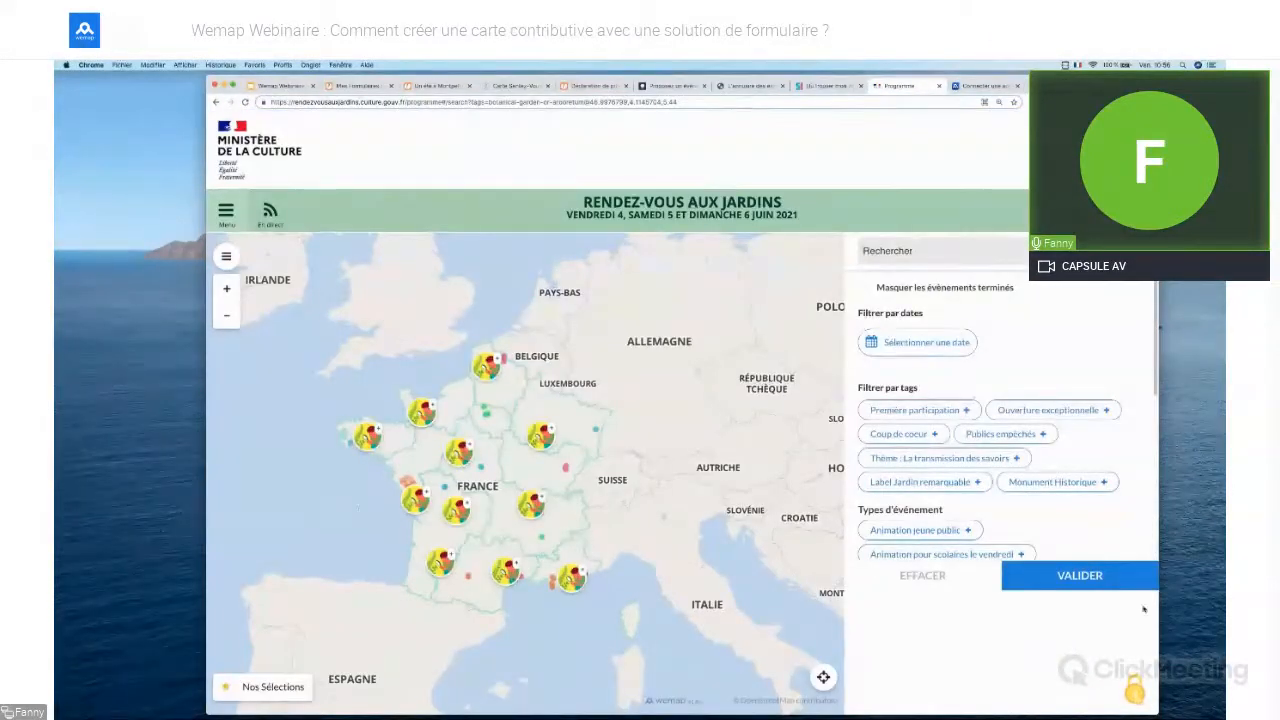
Filter the Rendez-vous aux jardins events to Animation jeune public, then return to the Wemap form
scroll(1063, 354, down, 3)
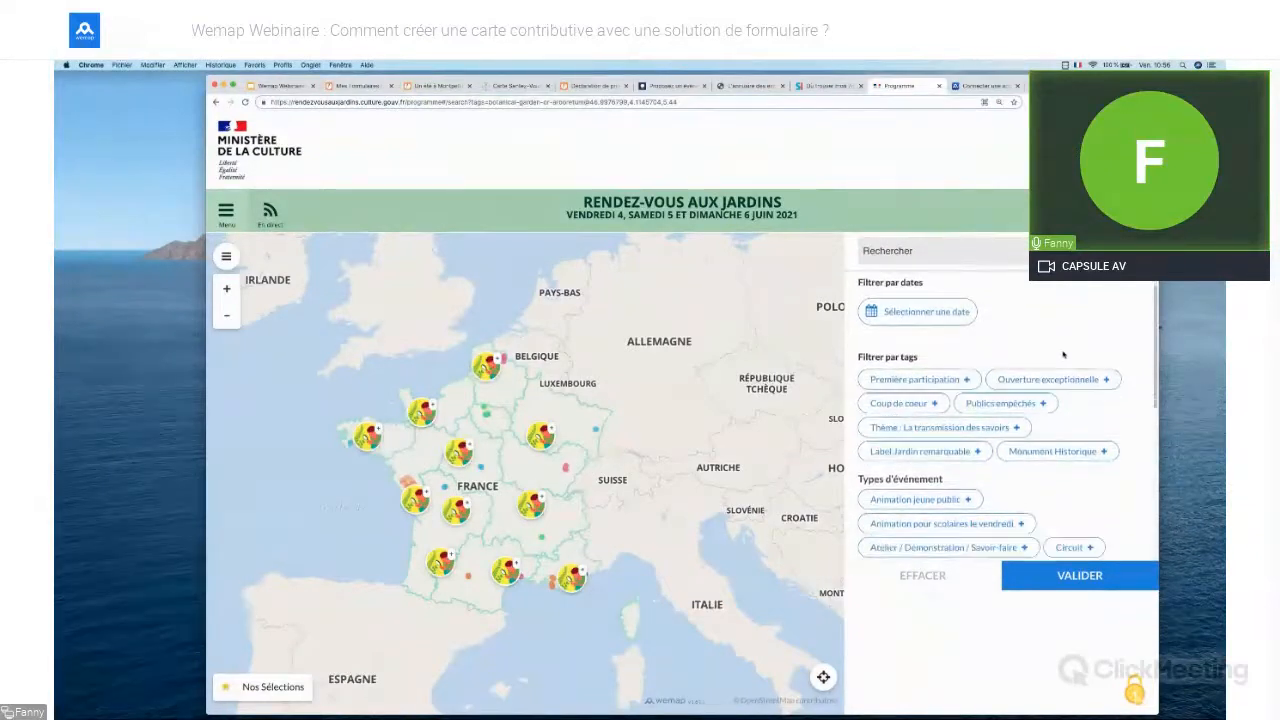
scroll(1063, 354, down, 2)
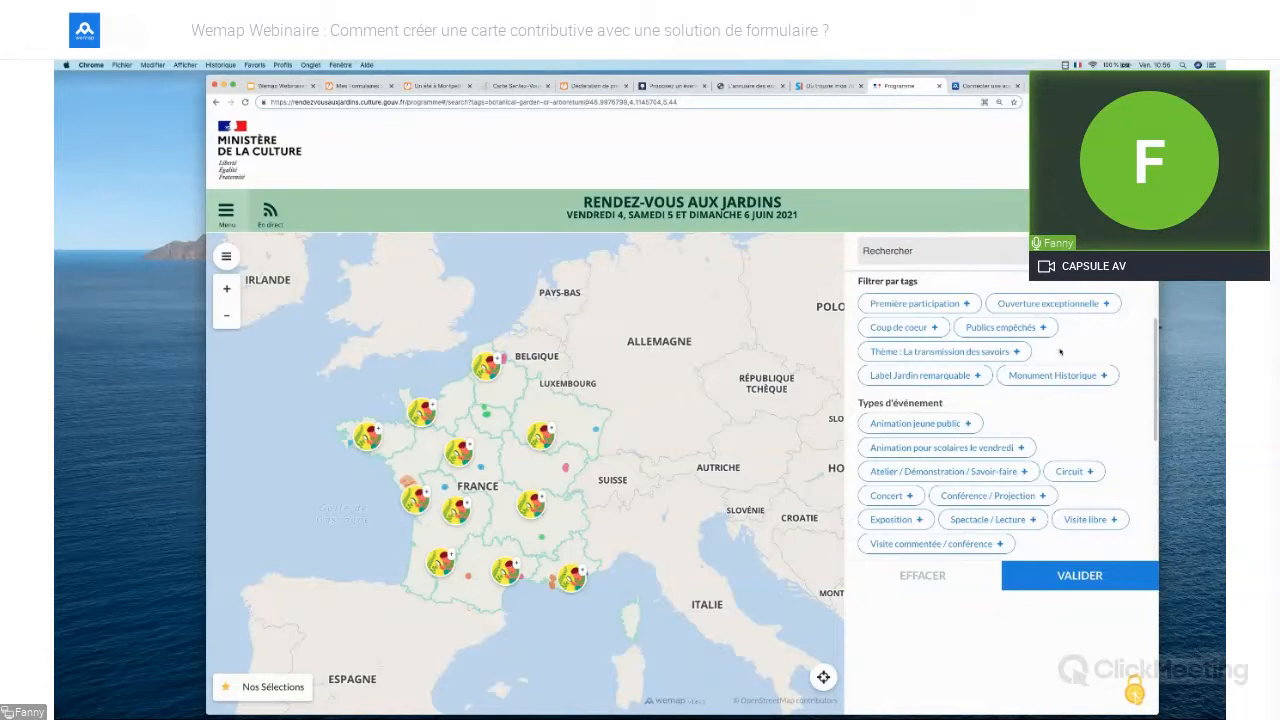
scroll(1043, 362, down, 1)
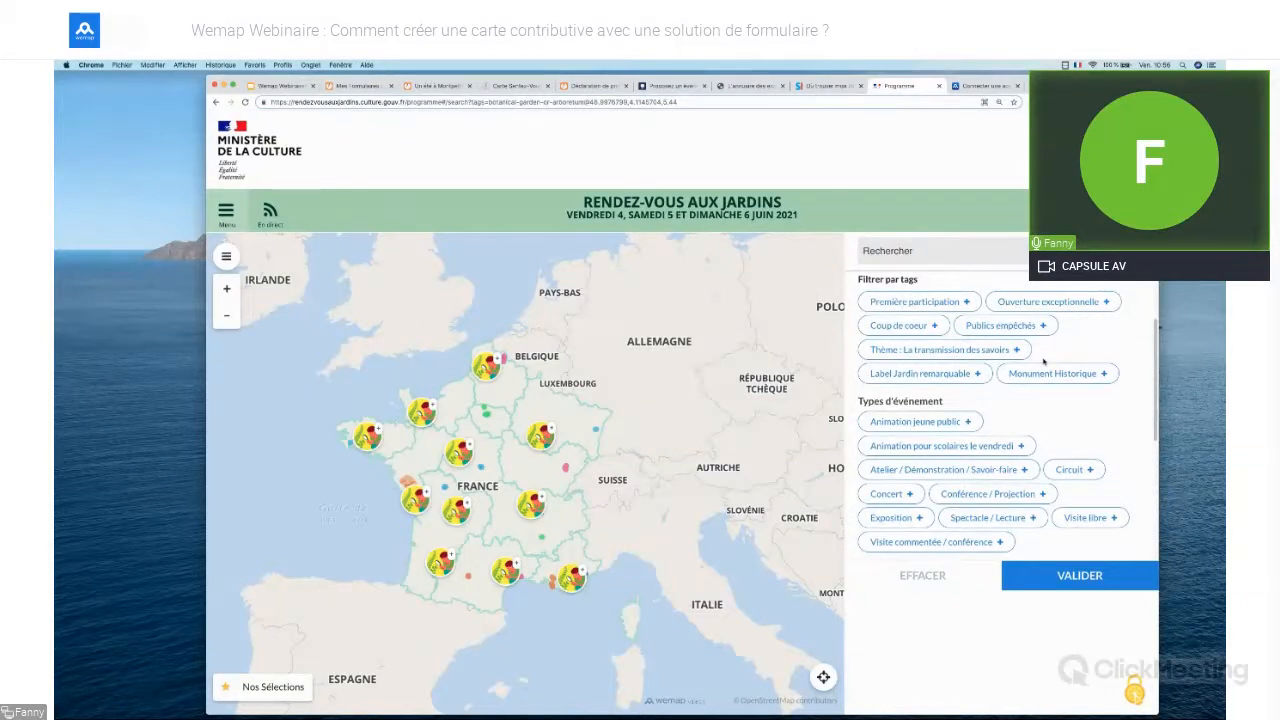
scroll(1043, 362, down, 1)
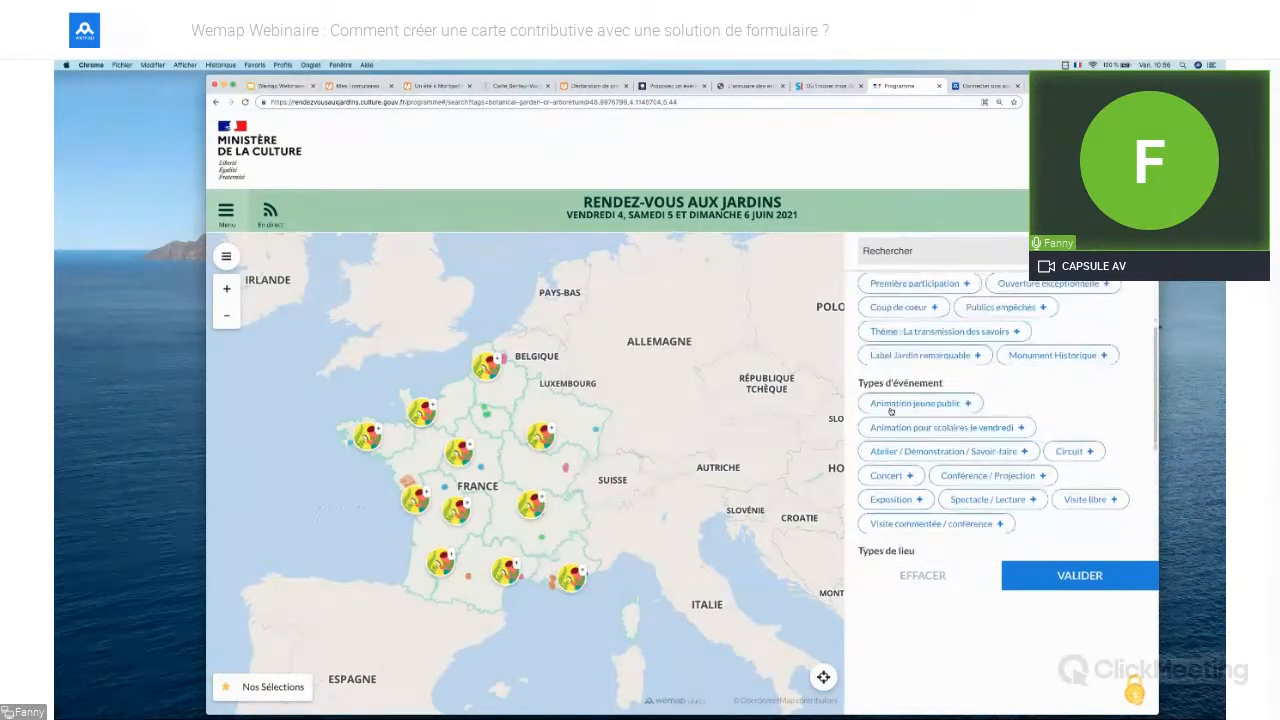
click(890, 406)
click(1098, 577)
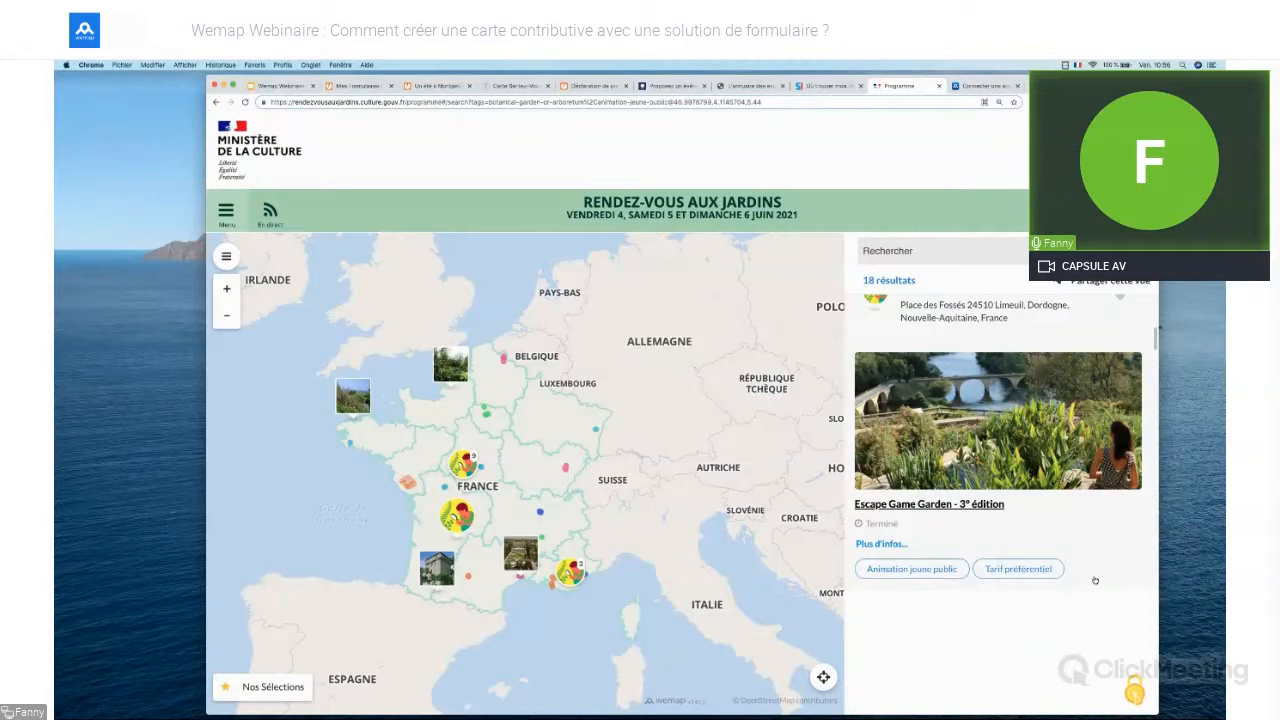
key(ctrl+Tab)
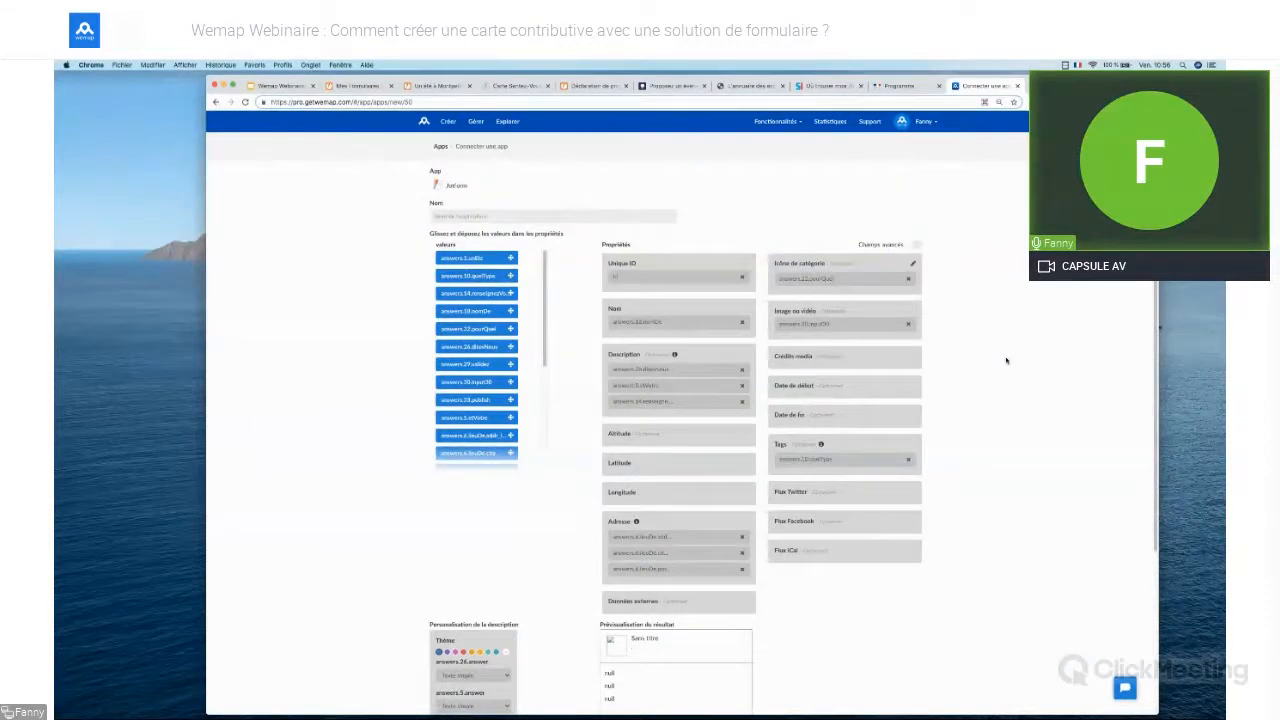
Keep answers.26.answer as plain text and show answers.5.answer as a title with the phone icon
scroll(1006, 360, down, 4)
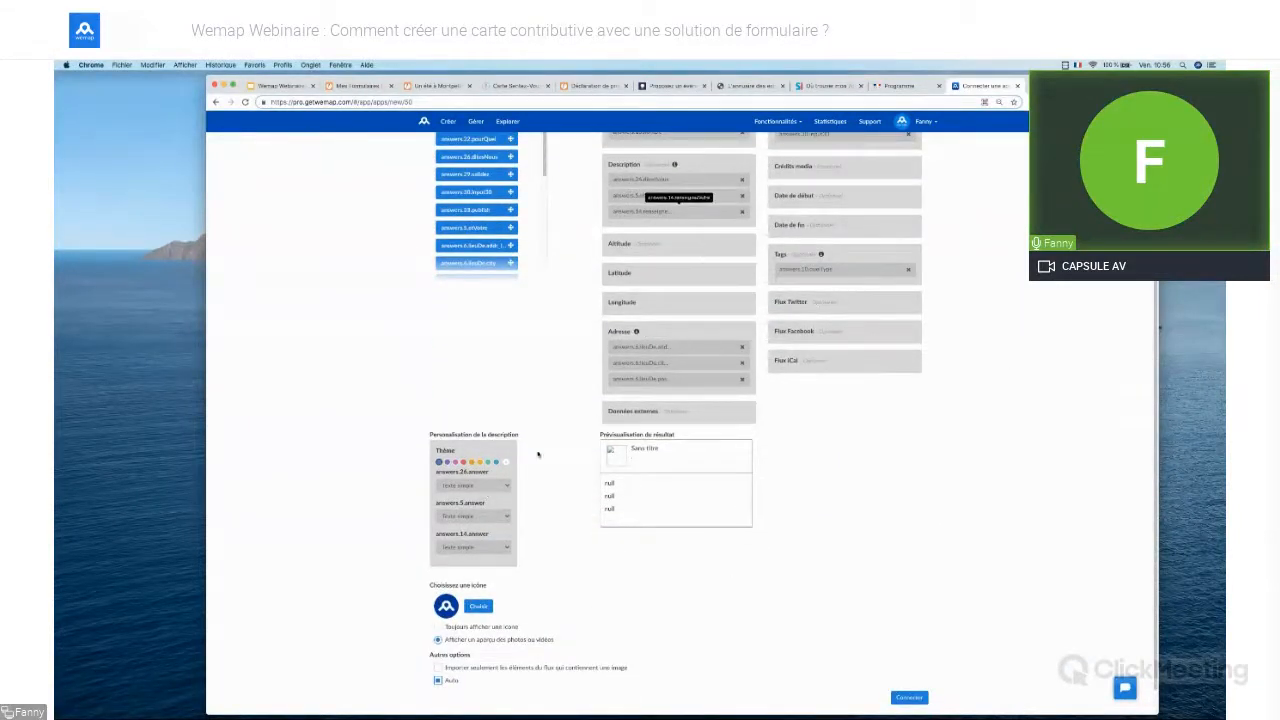
click(491, 488)
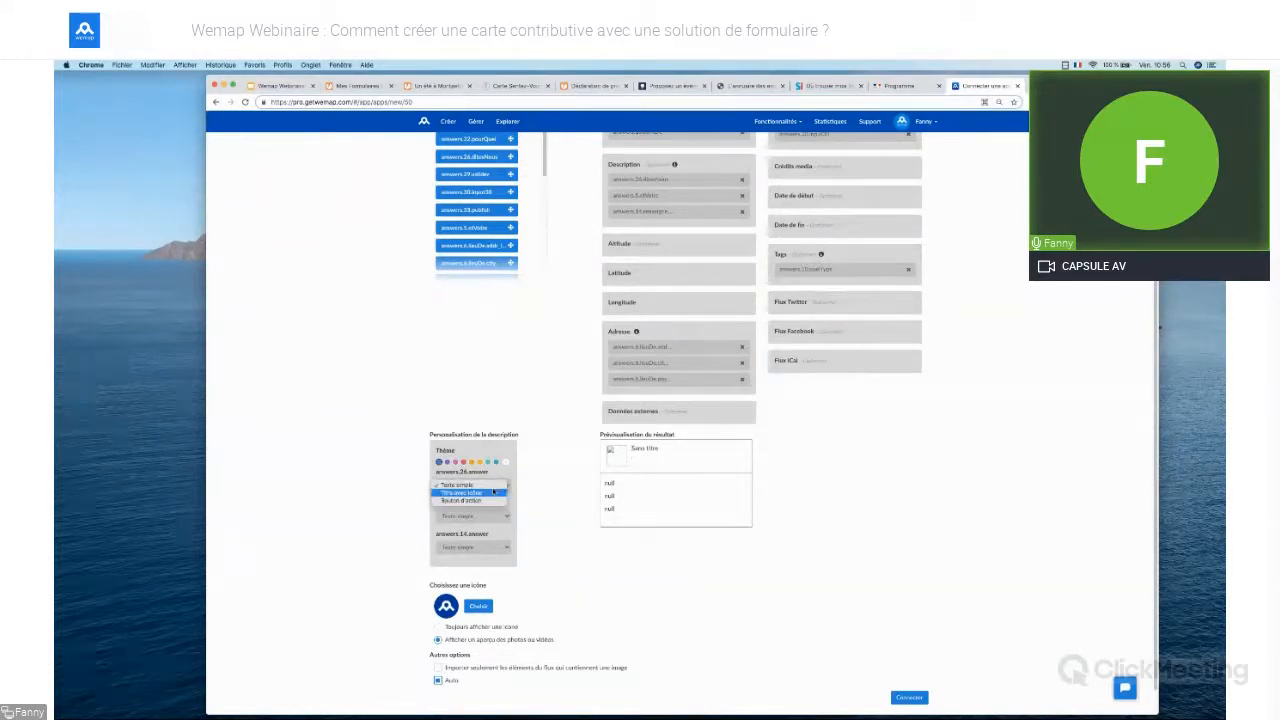
click(494, 489)
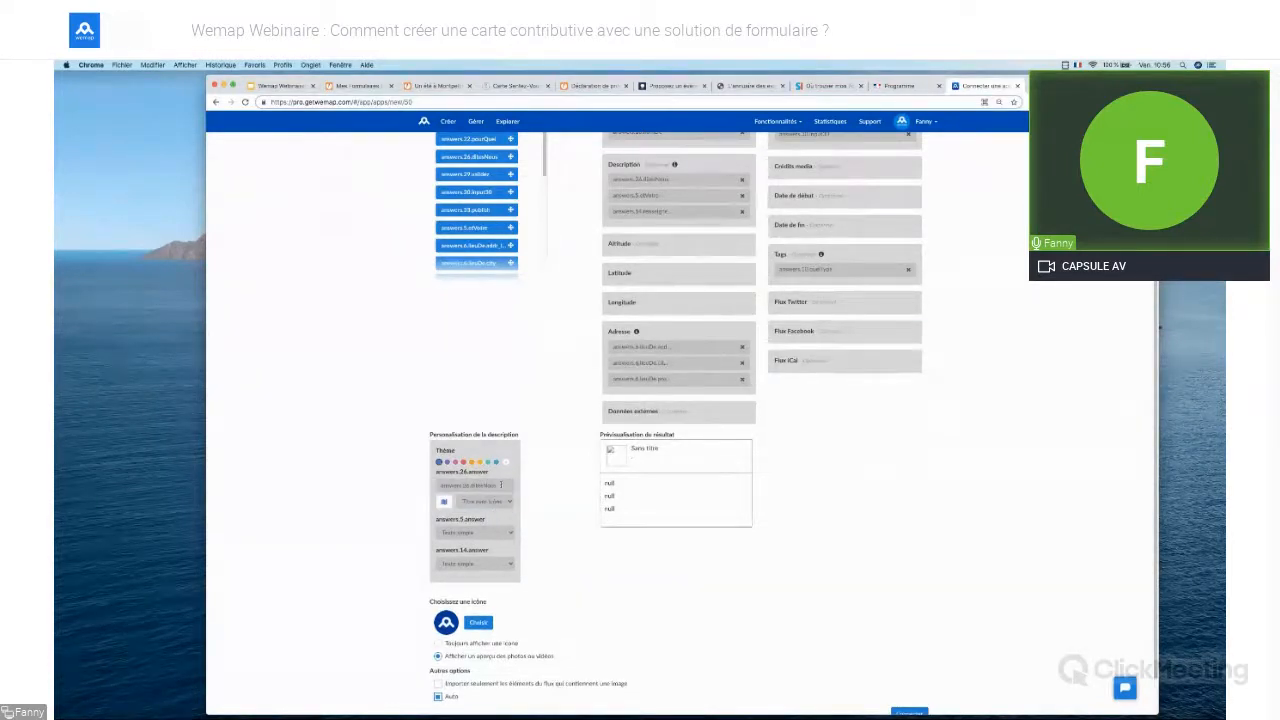
click(493, 501)
click(493, 494)
click(482, 516)
click(482, 524)
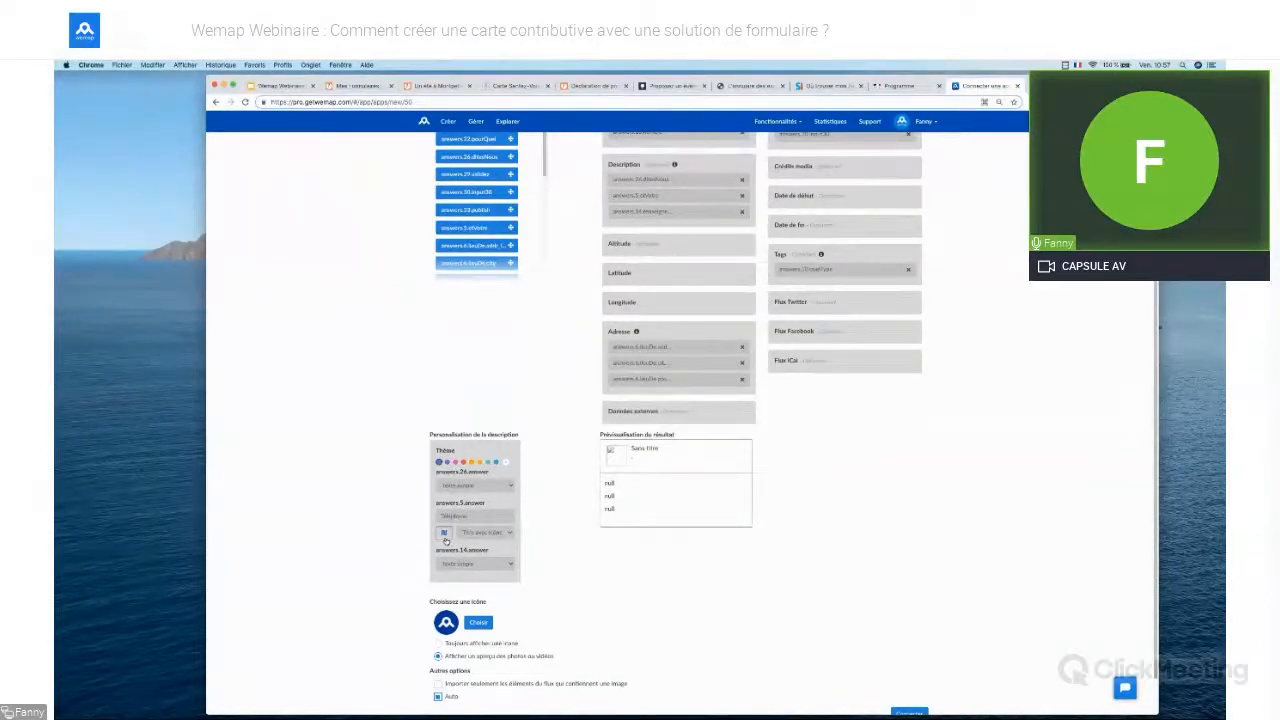
click(444, 532)
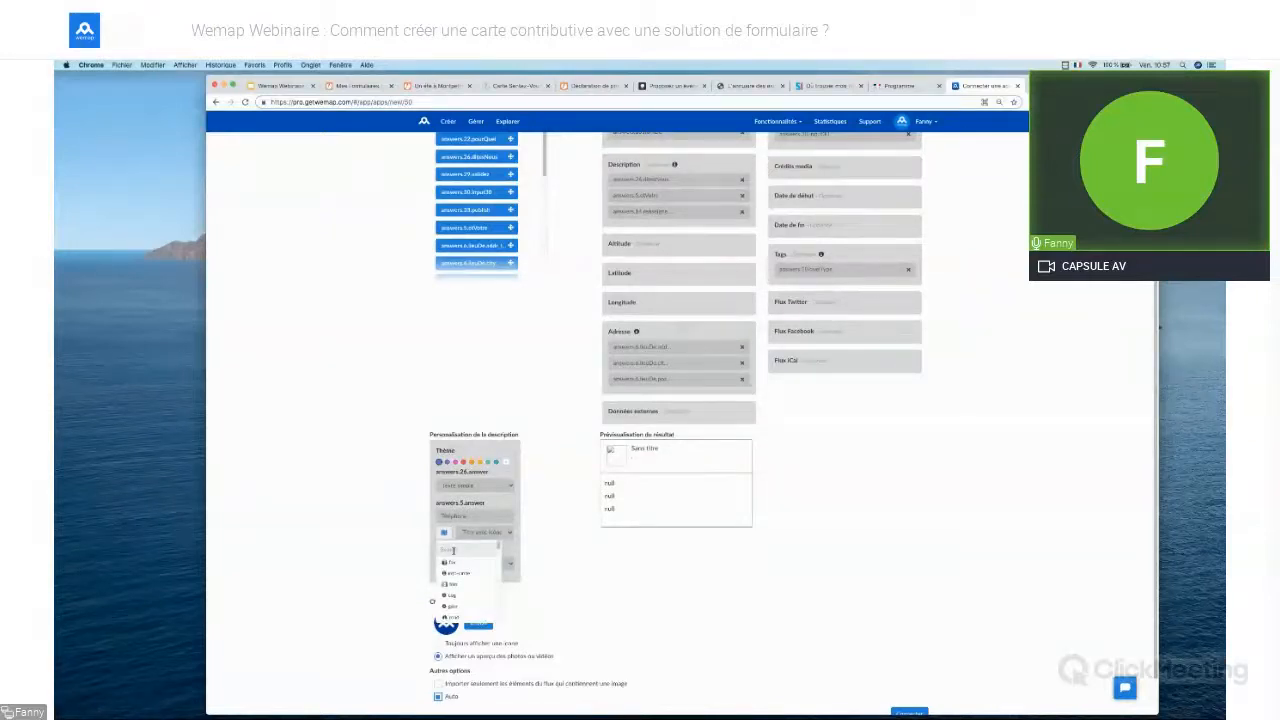
text(phone)
click(455, 573)
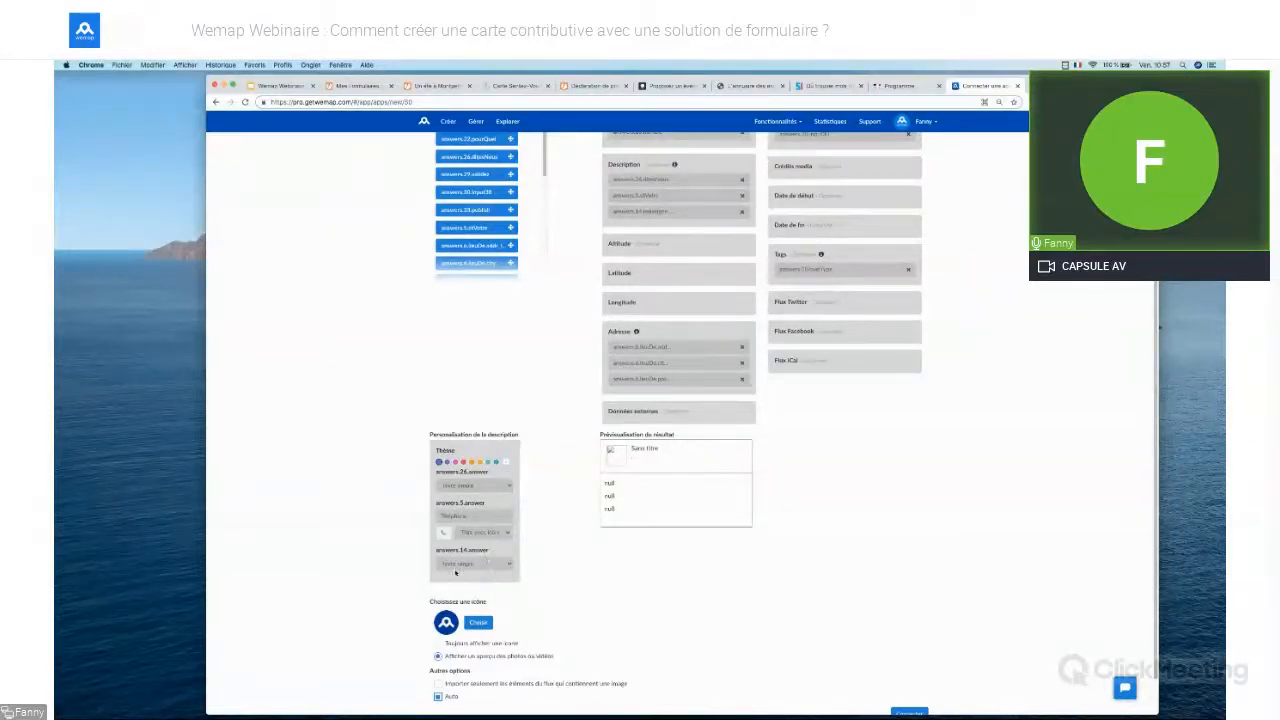
Make answers.14.answer an action button labelled 'Voierver votre place' and always display the point icon
click(486, 565)
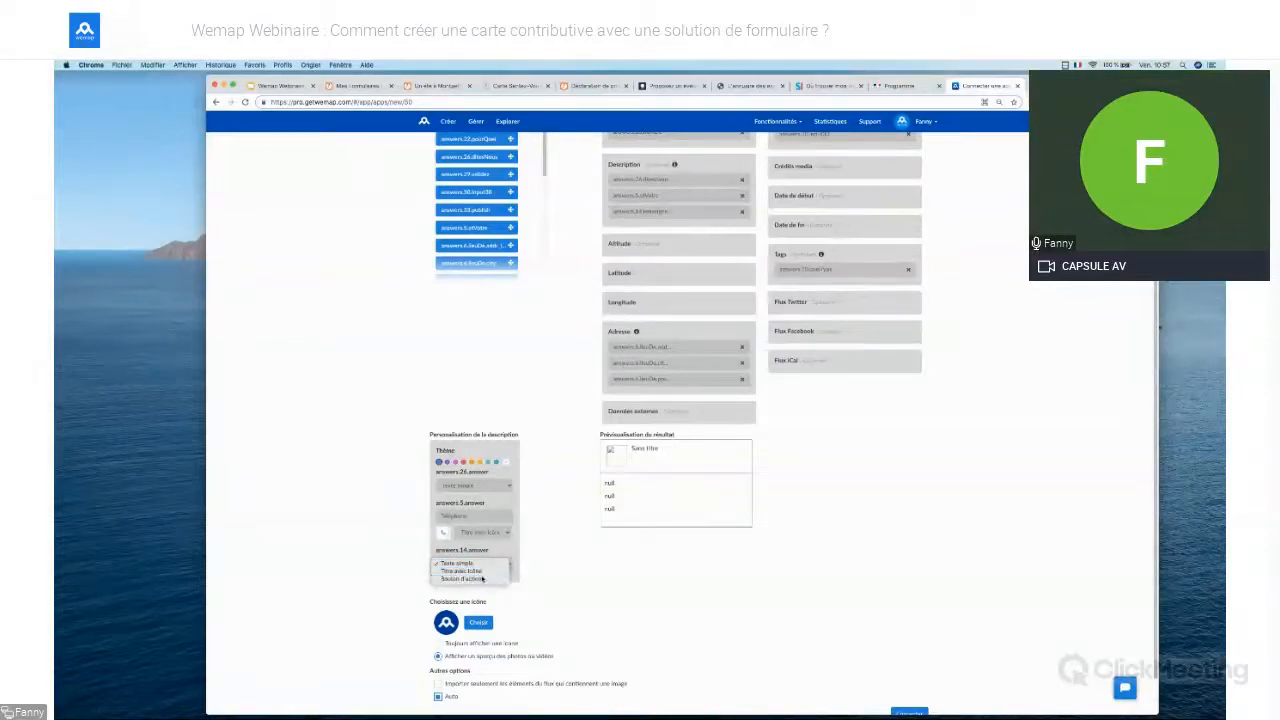
click(484, 578)
click(479, 565)
text(Voi)
text(erver votre place)
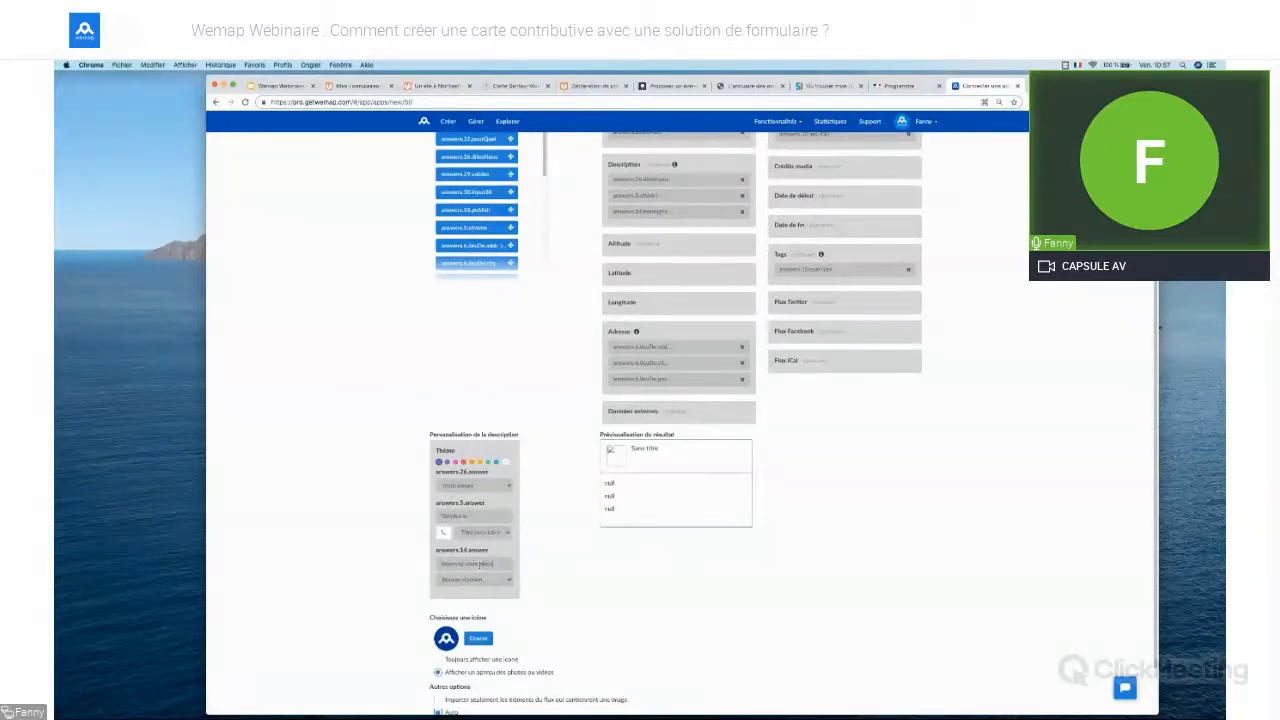
scroll(631, 604, down, 2)
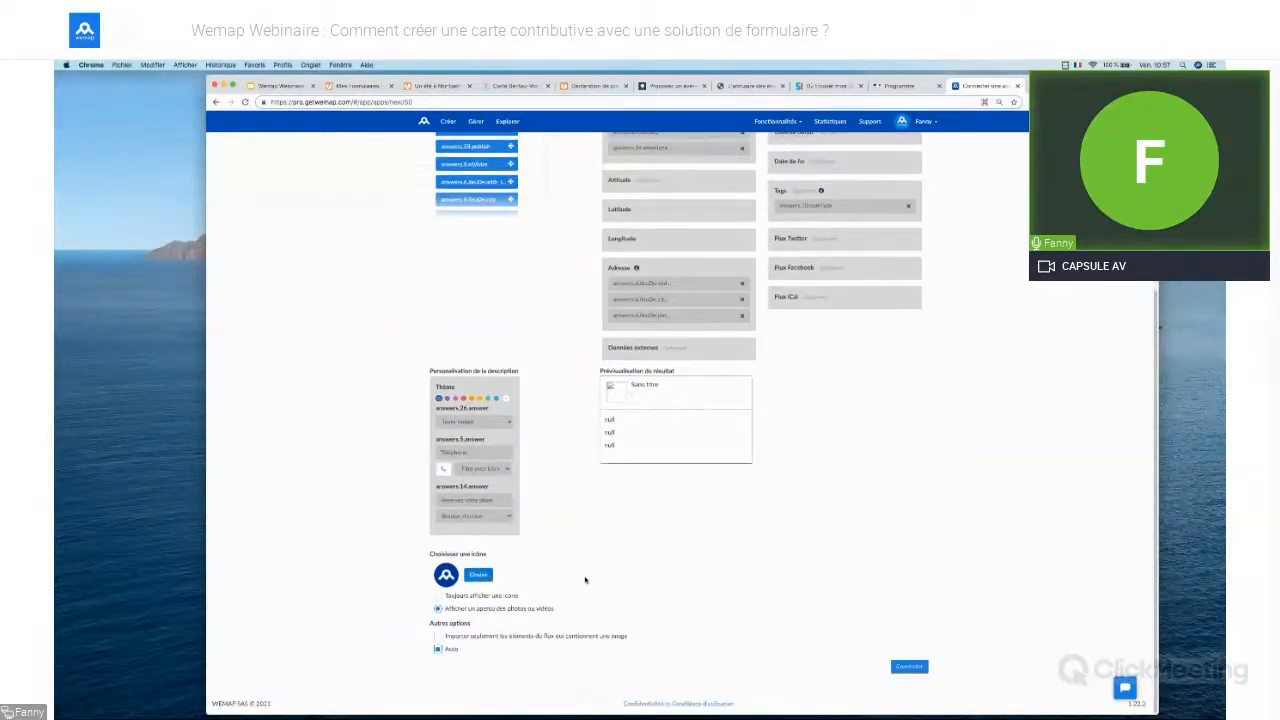
click(471, 597)
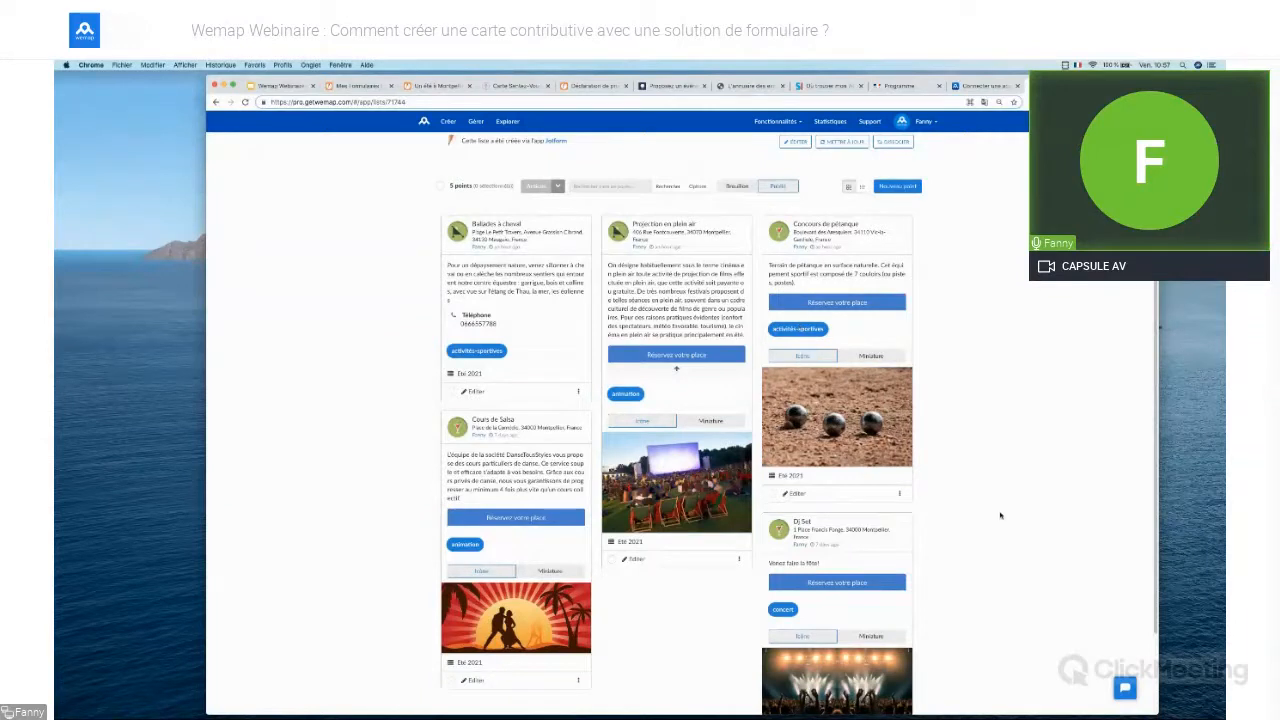
Review the Eté 2021 list of five imported points, then go to the maps overview
scroll(1000, 515, down, 2)
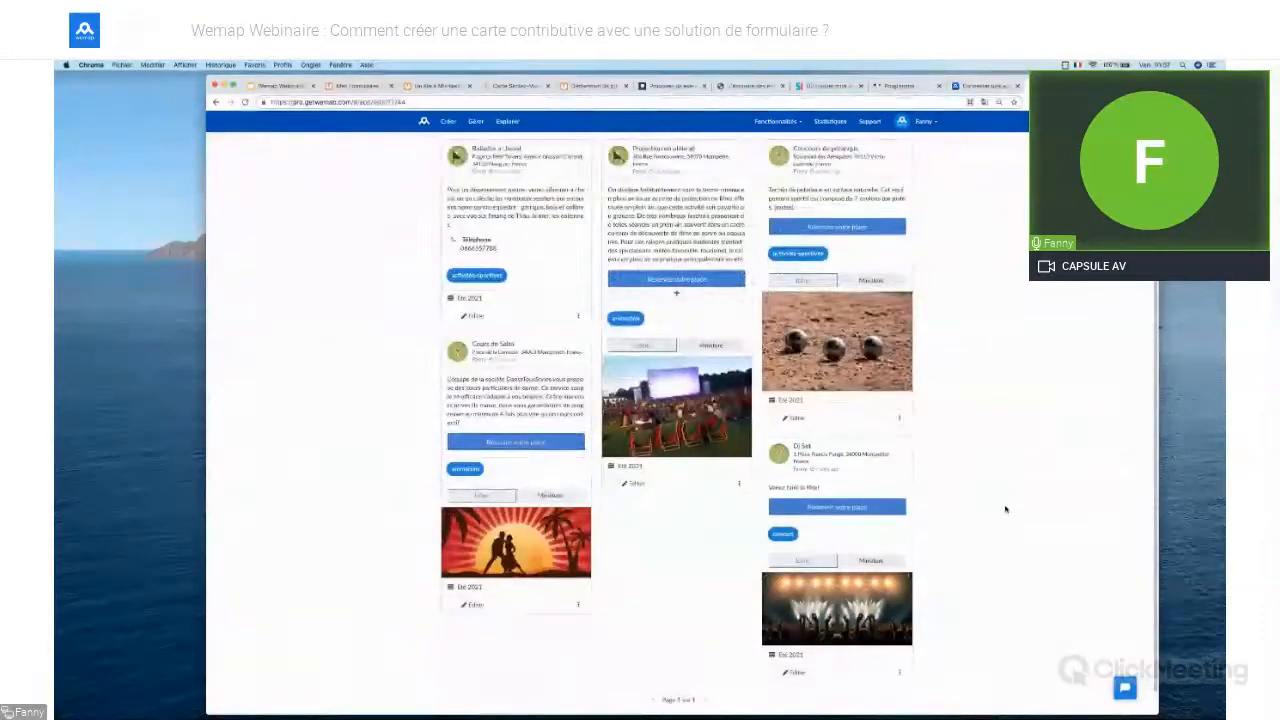
scroll(1005, 509, up, 4)
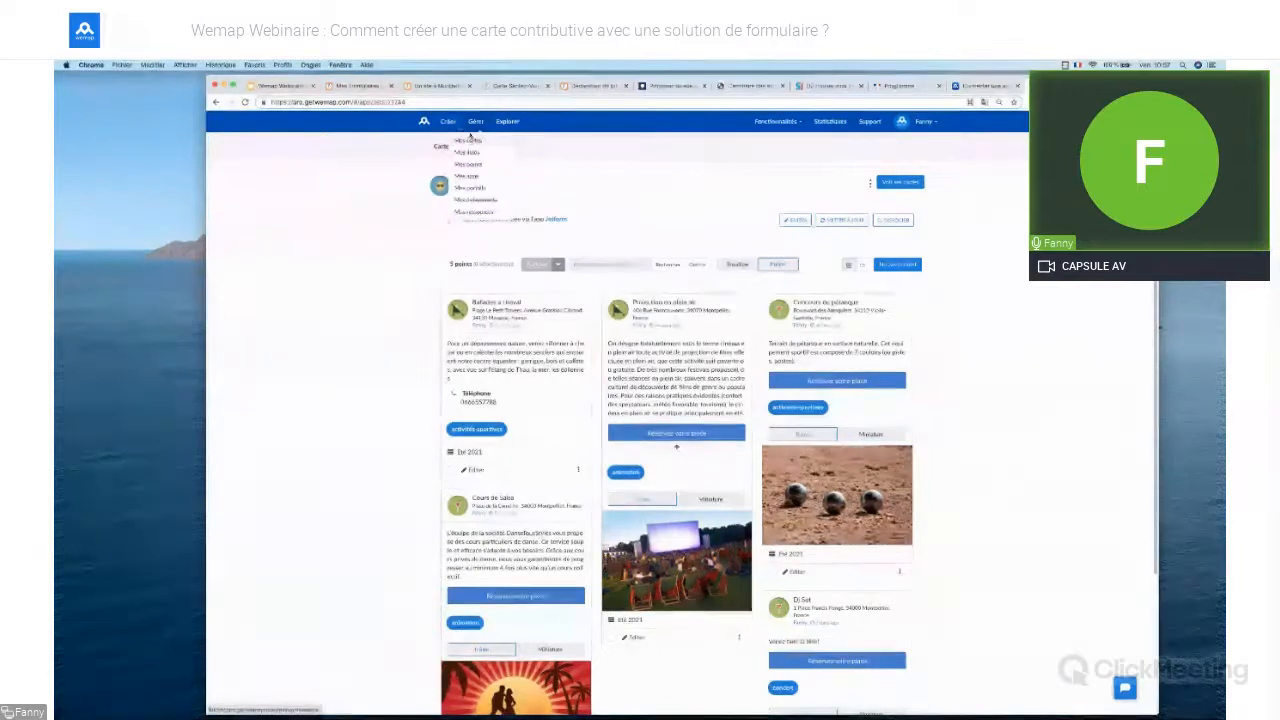
click(425, 122)
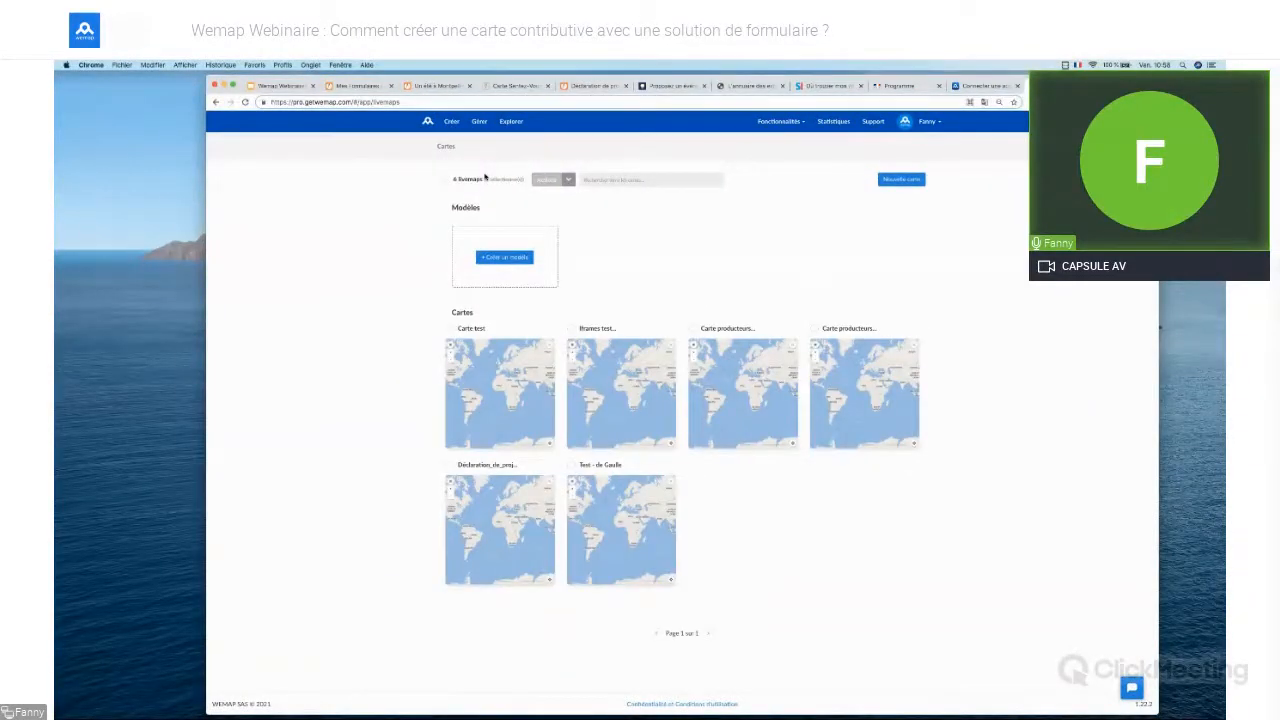
Start a new map (Carte) from the Créer menu to open a blank world map in the editor
mouse_move(444, 121)
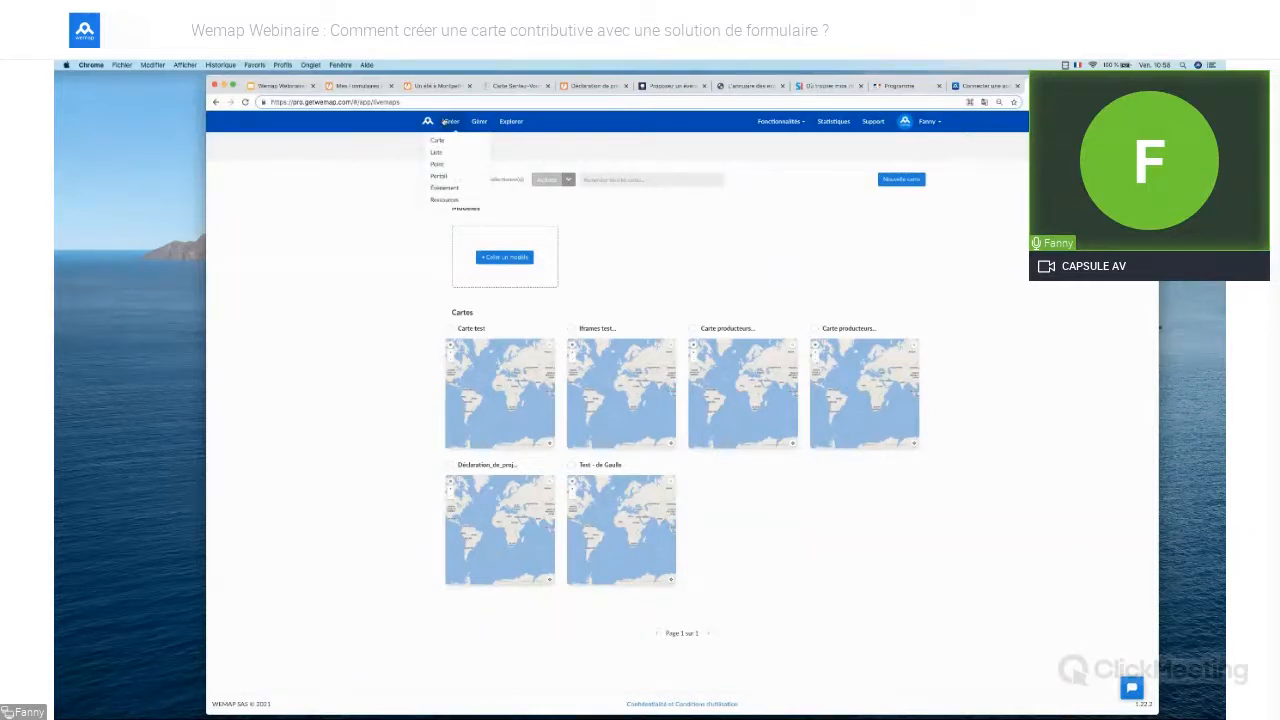
click(437, 140)
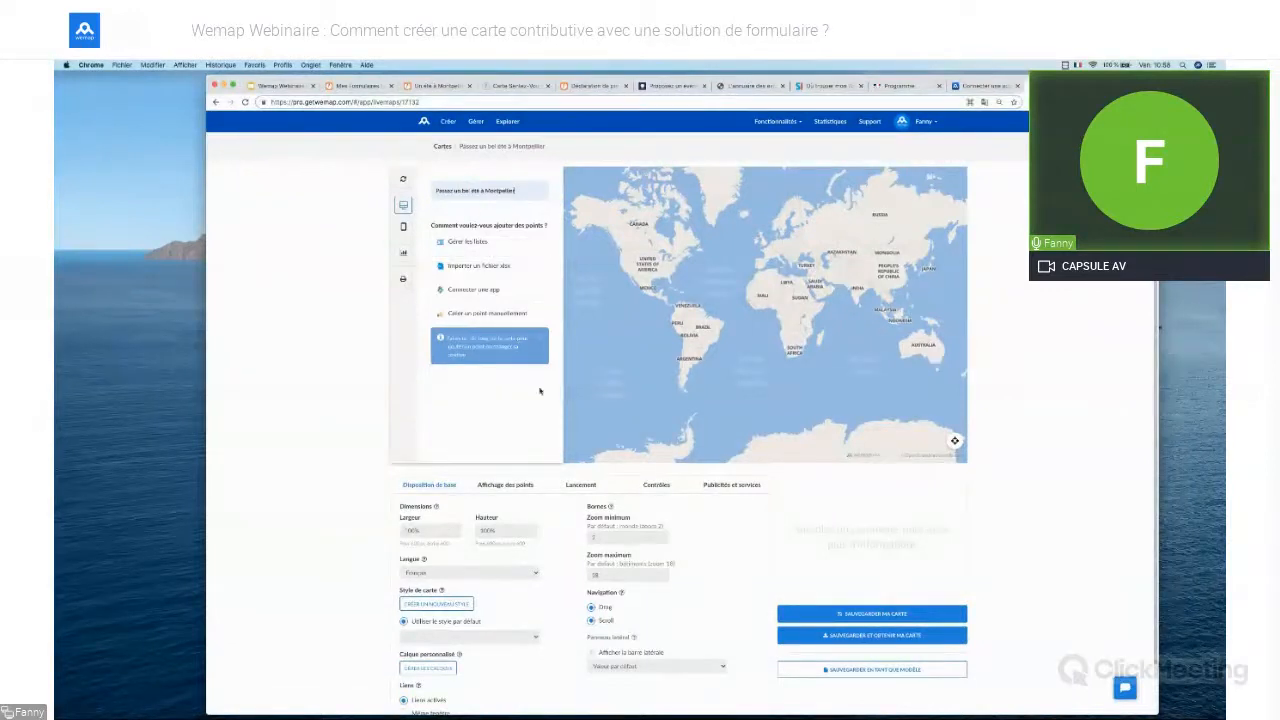
Add the Été 2021 point list to the map through list management
click(494, 249)
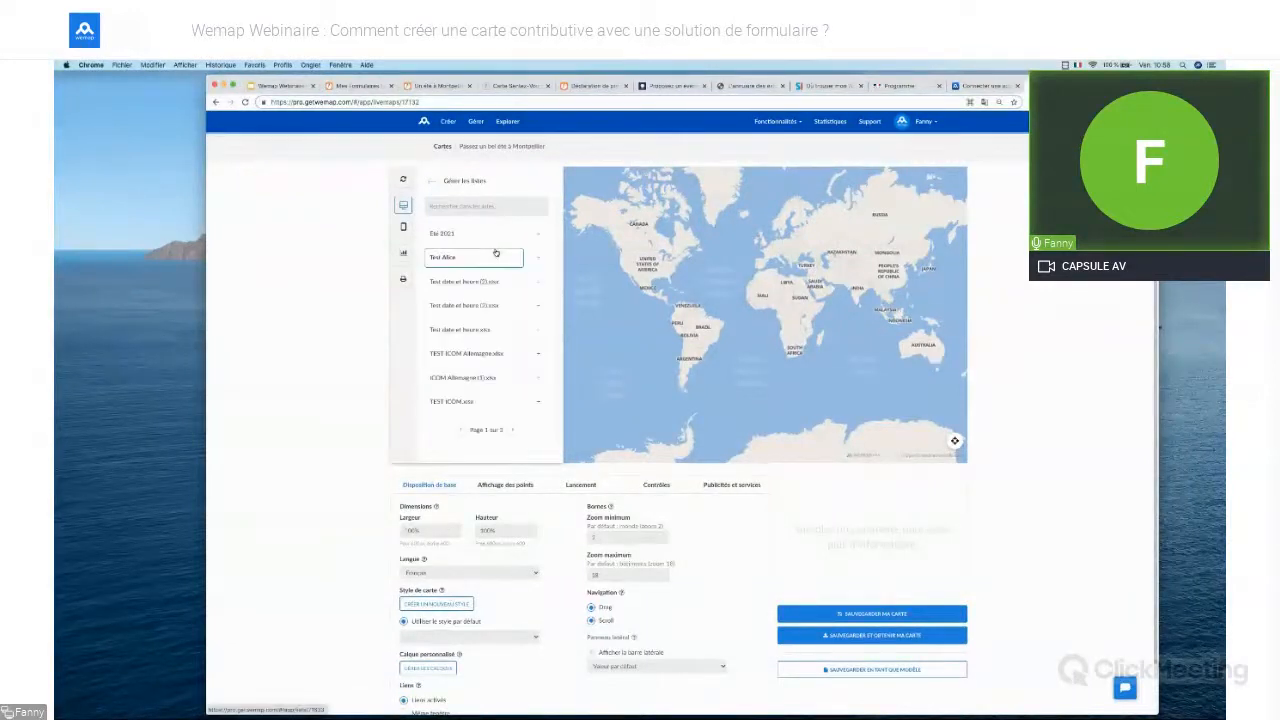
click(536, 236)
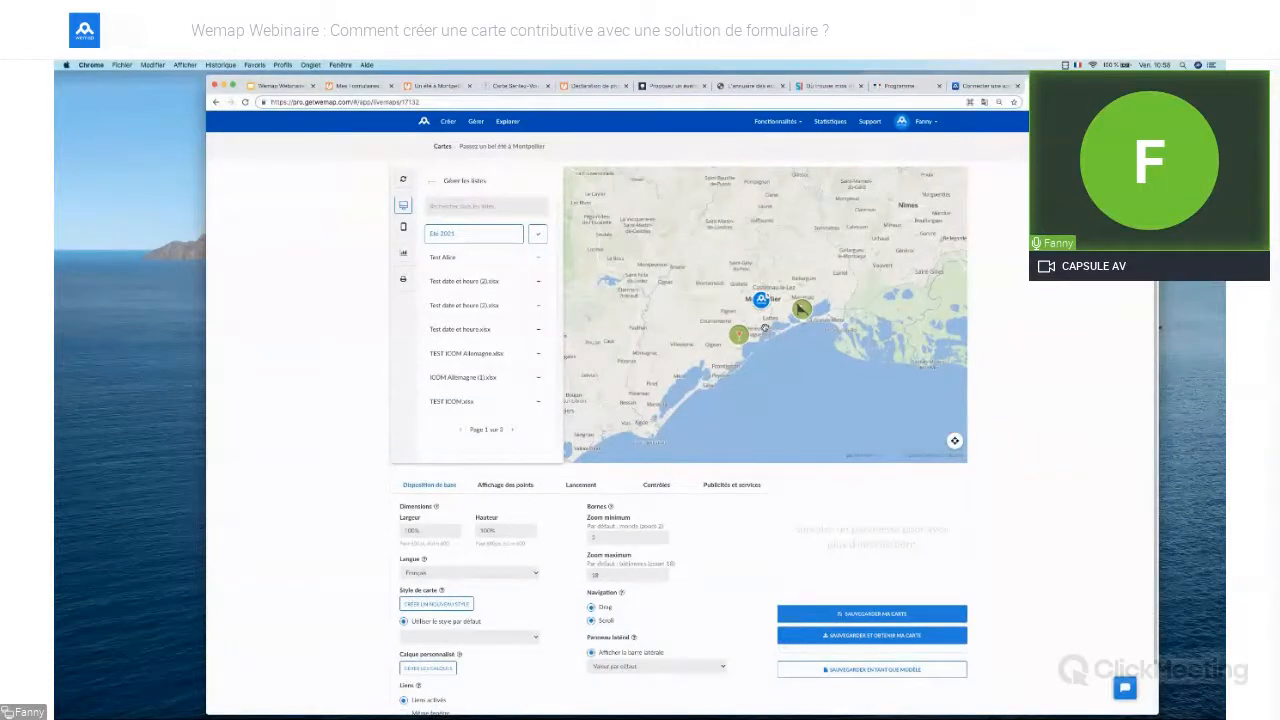
scroll(765, 328, up, 1)
scroll(765, 328, up, 2)
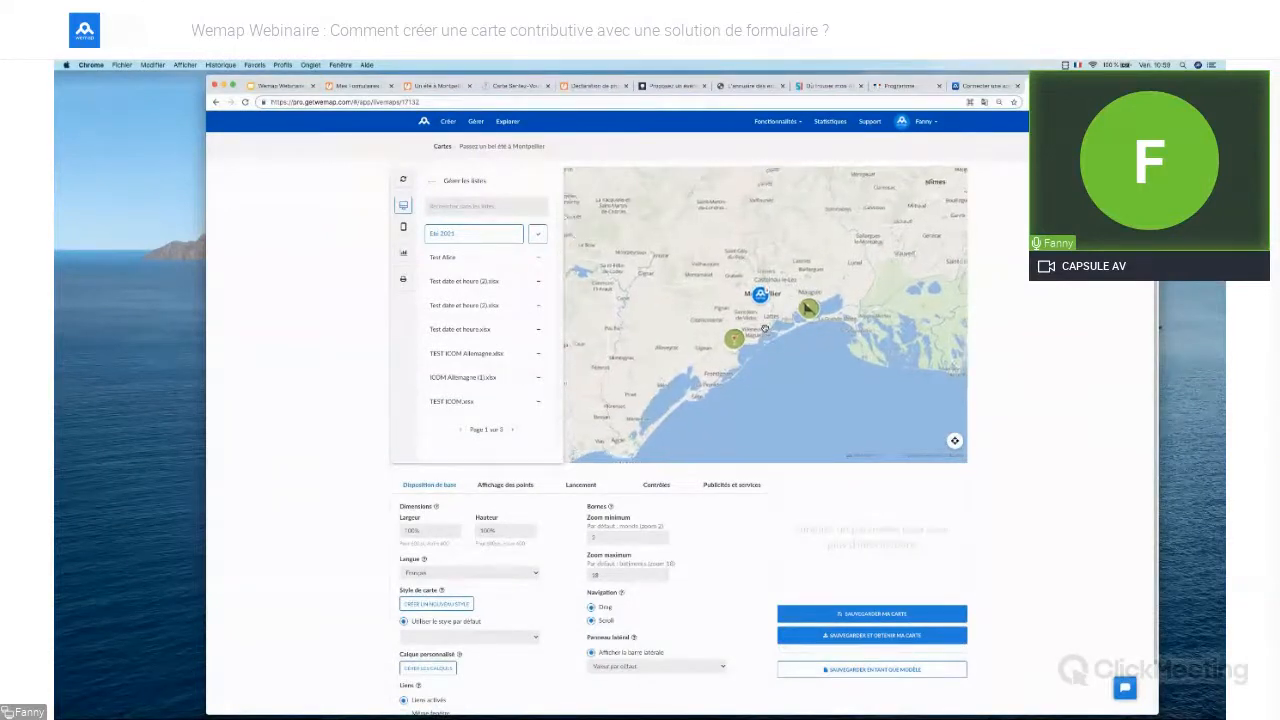
scroll(777, 300, up, 2)
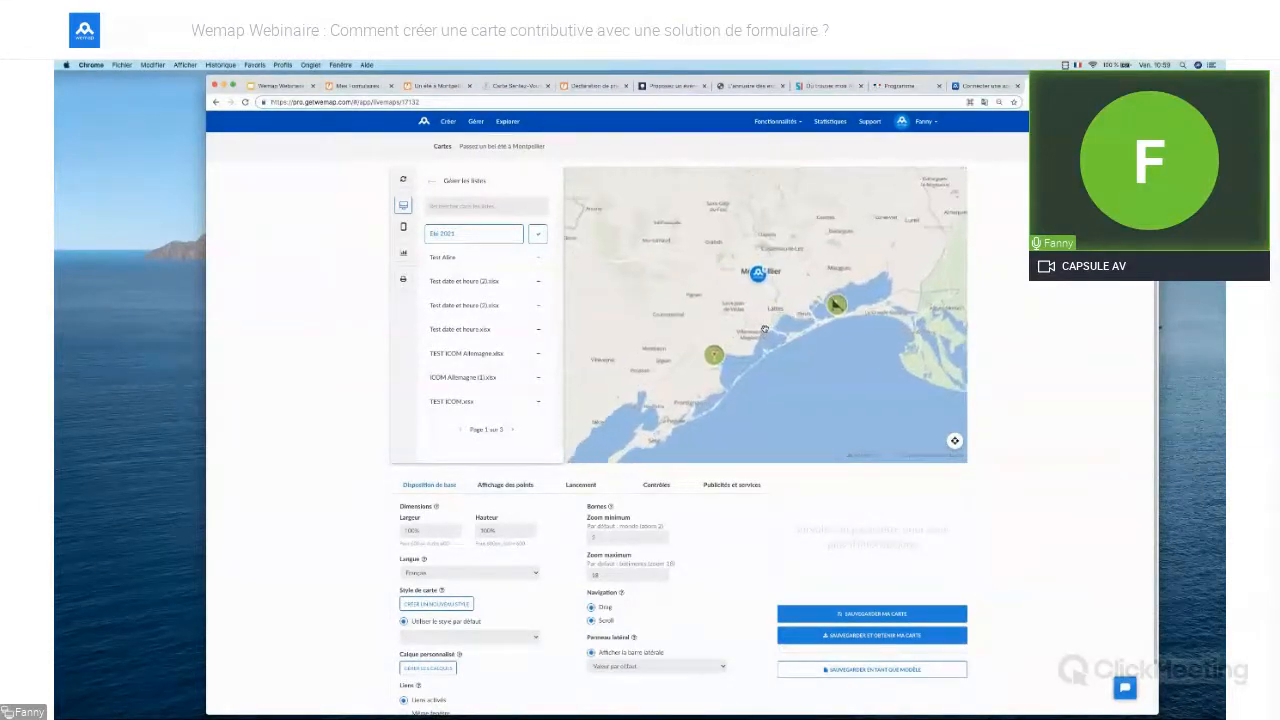
scroll(777, 298, up, 2)
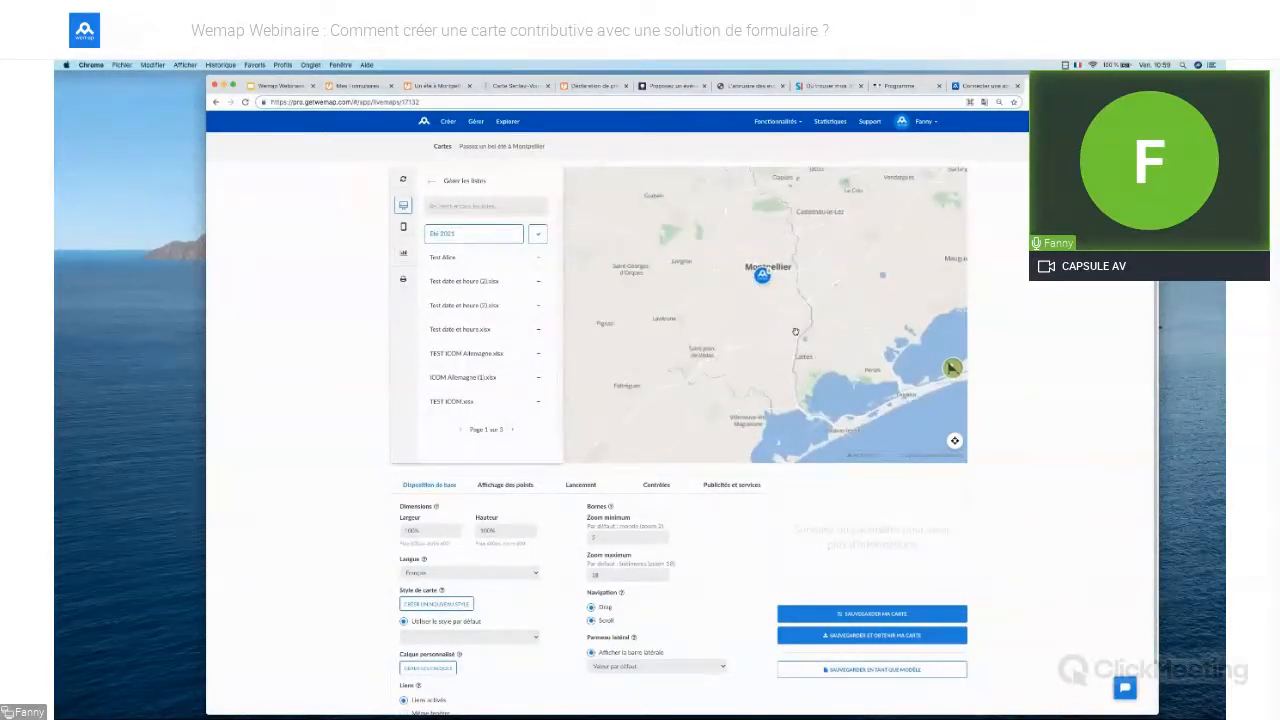
scroll(794, 330, up, 3)
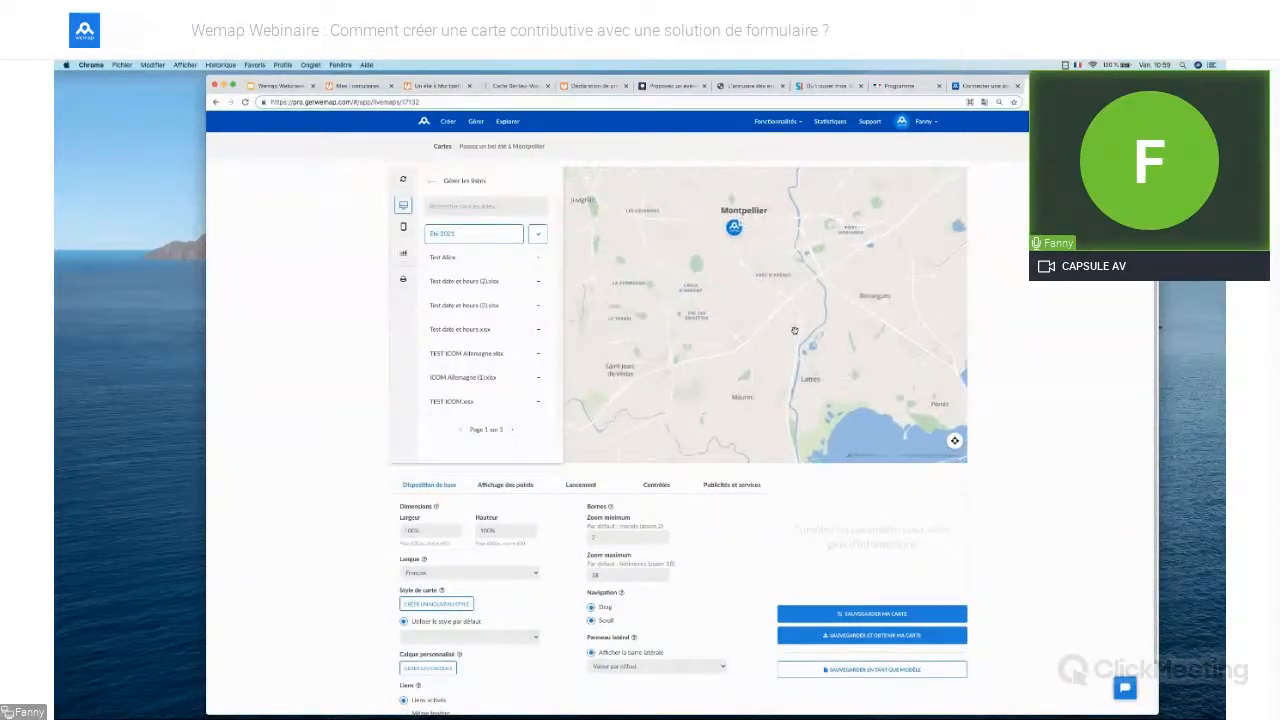
scroll(794, 330, down, 3)
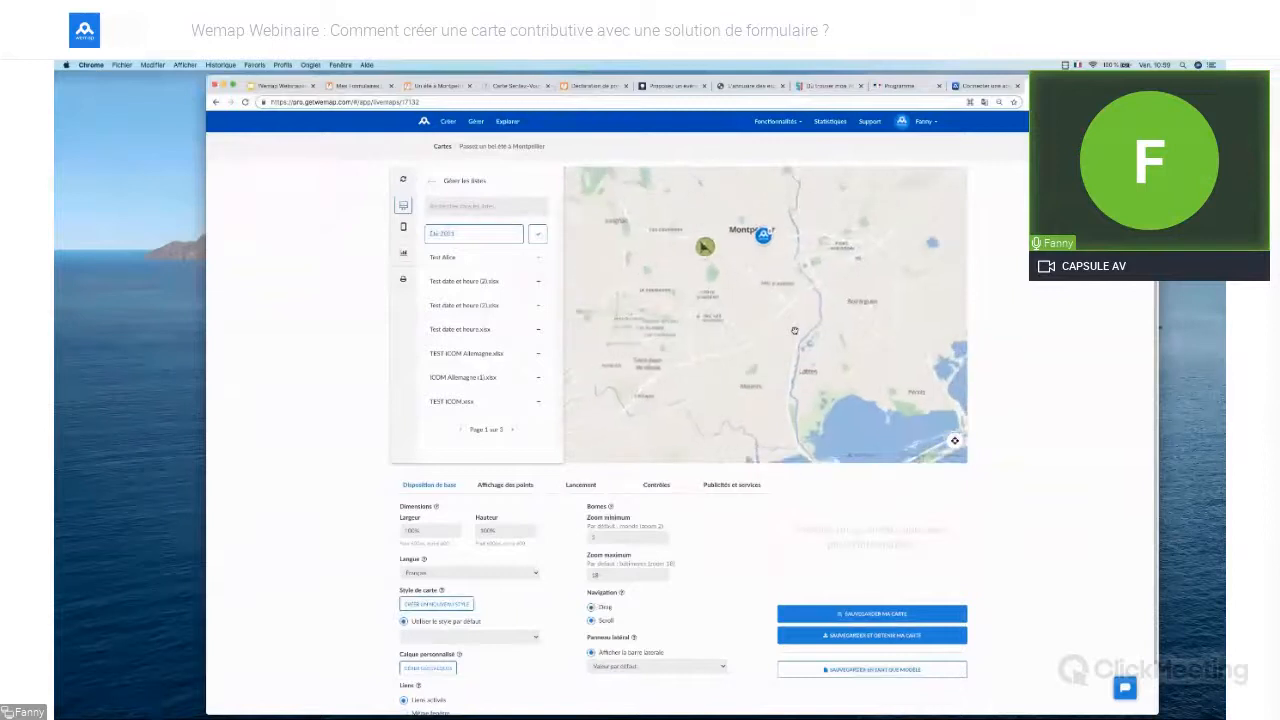
scroll(794, 330, down, 3)
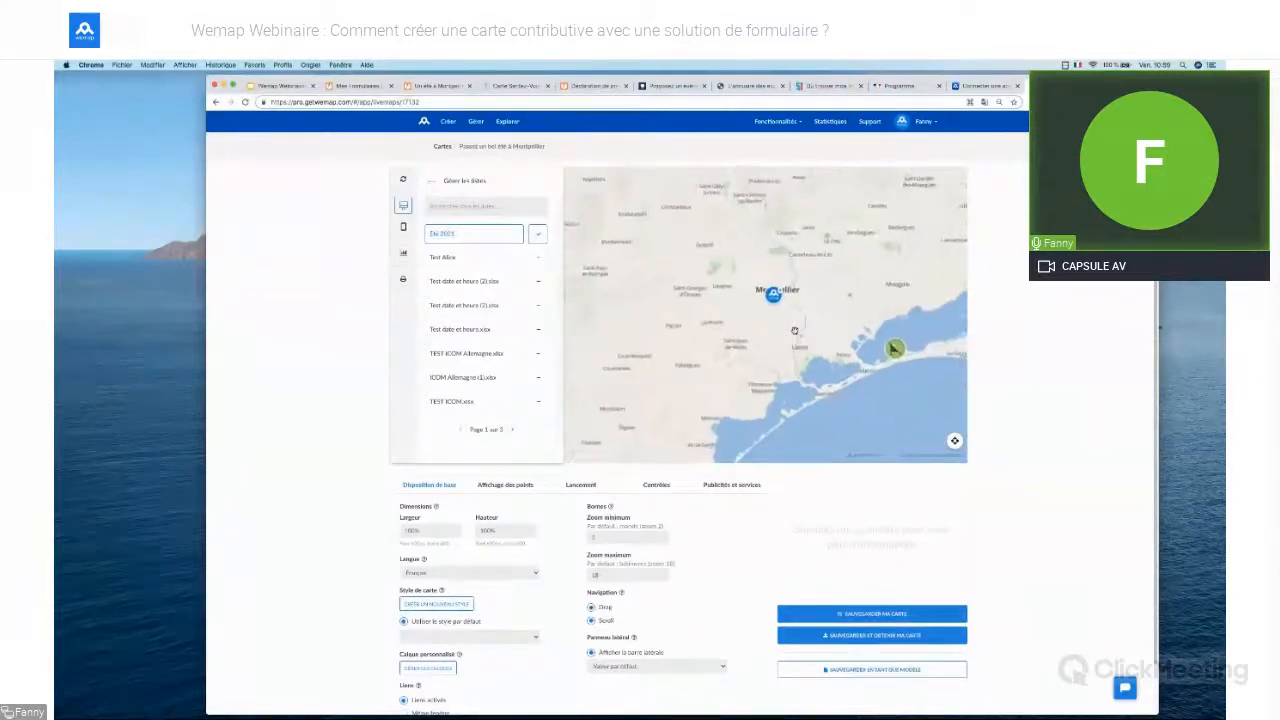
Open the point display settings and zoom the browser page in two steps for readability
click(510, 488)
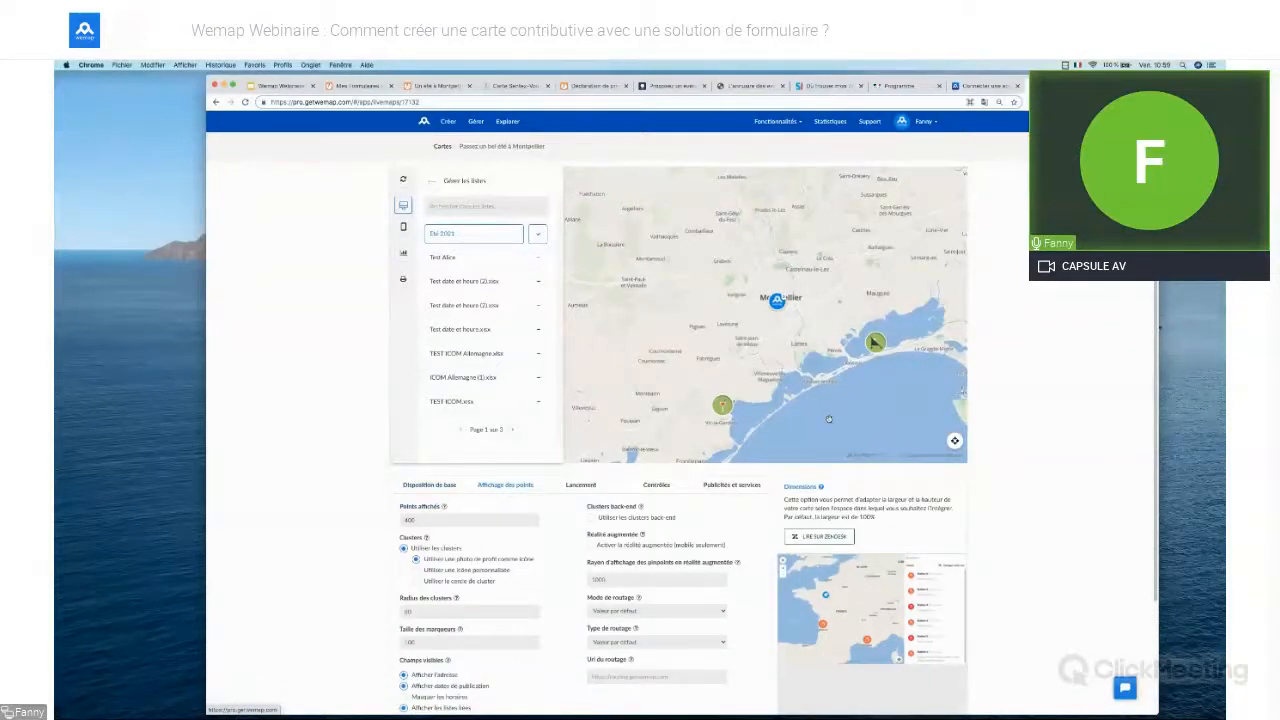
scroll(829, 419, down, 1)
click(1148, 102)
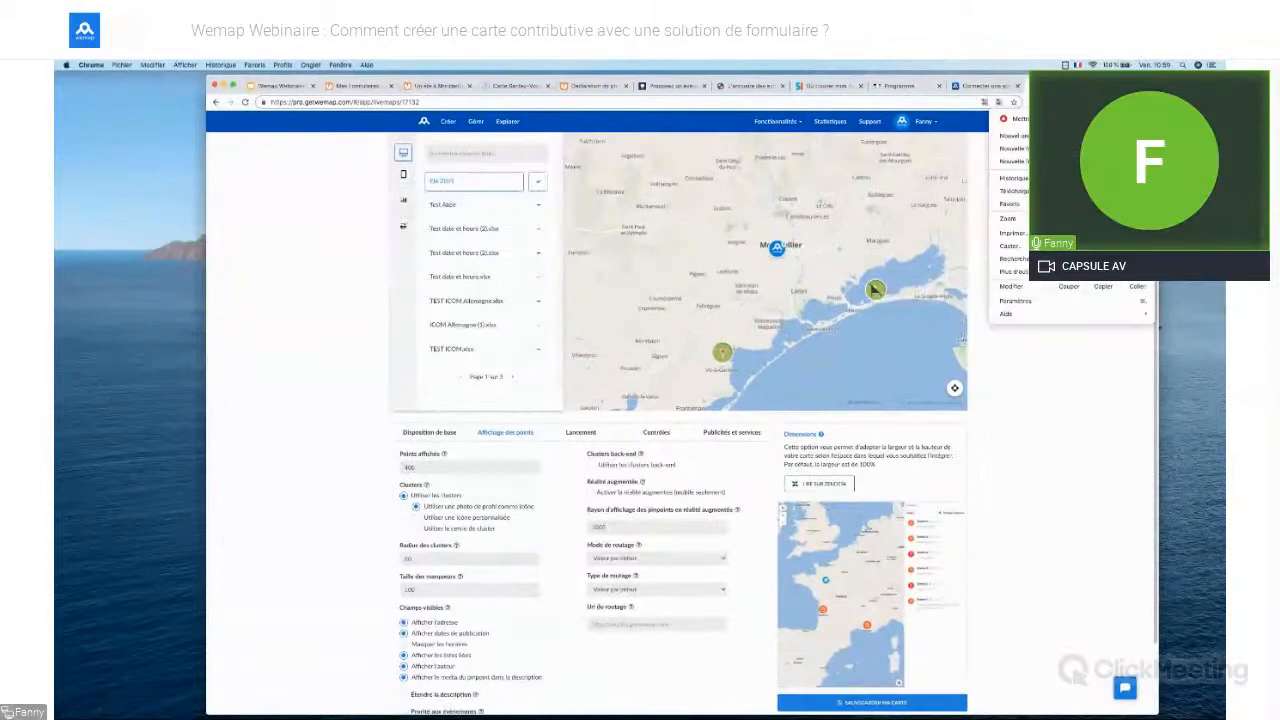
click(1121, 218)
click(1121, 218)
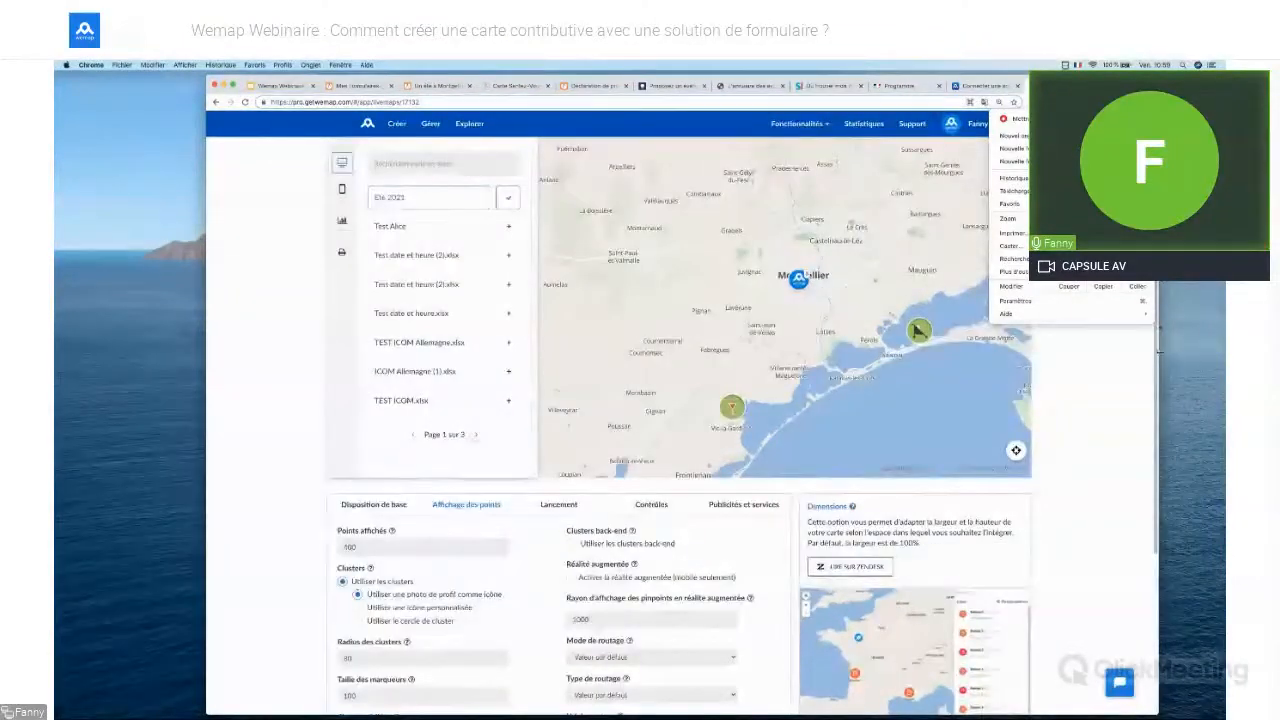
click(1155, 355)
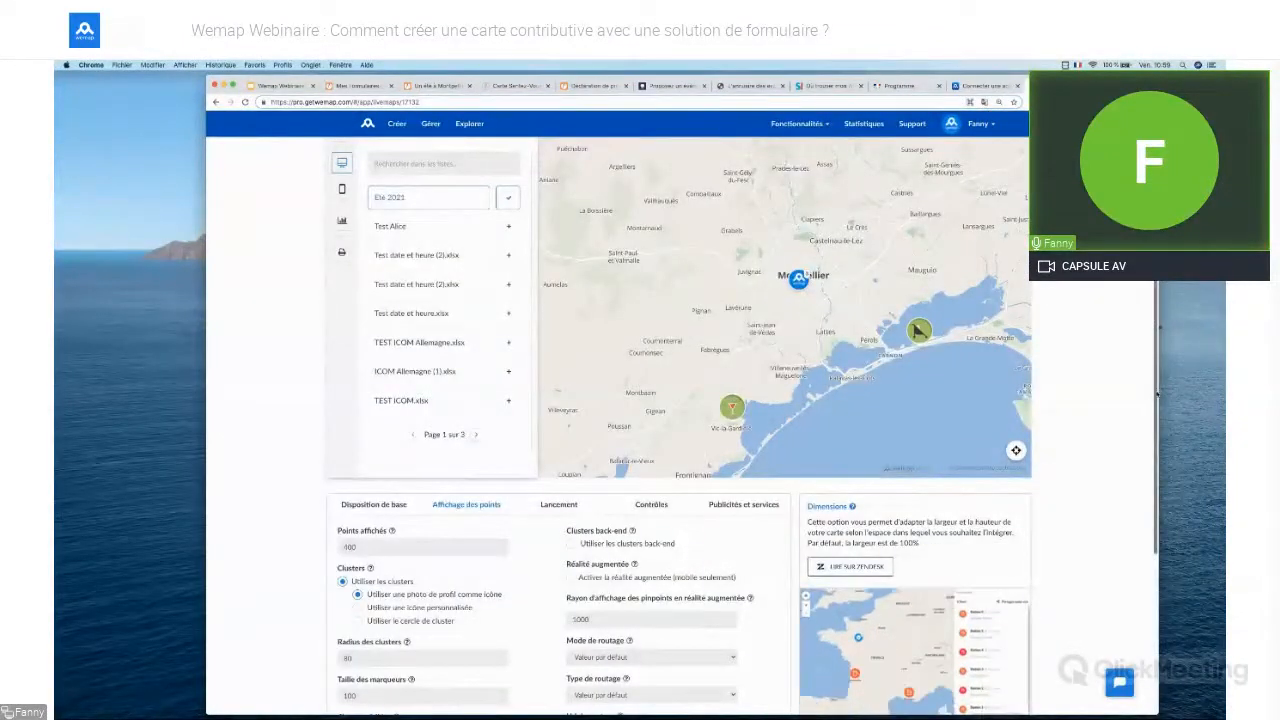
scroll(1148, 471, down, 1)
scroll(1148, 471, down, 1)
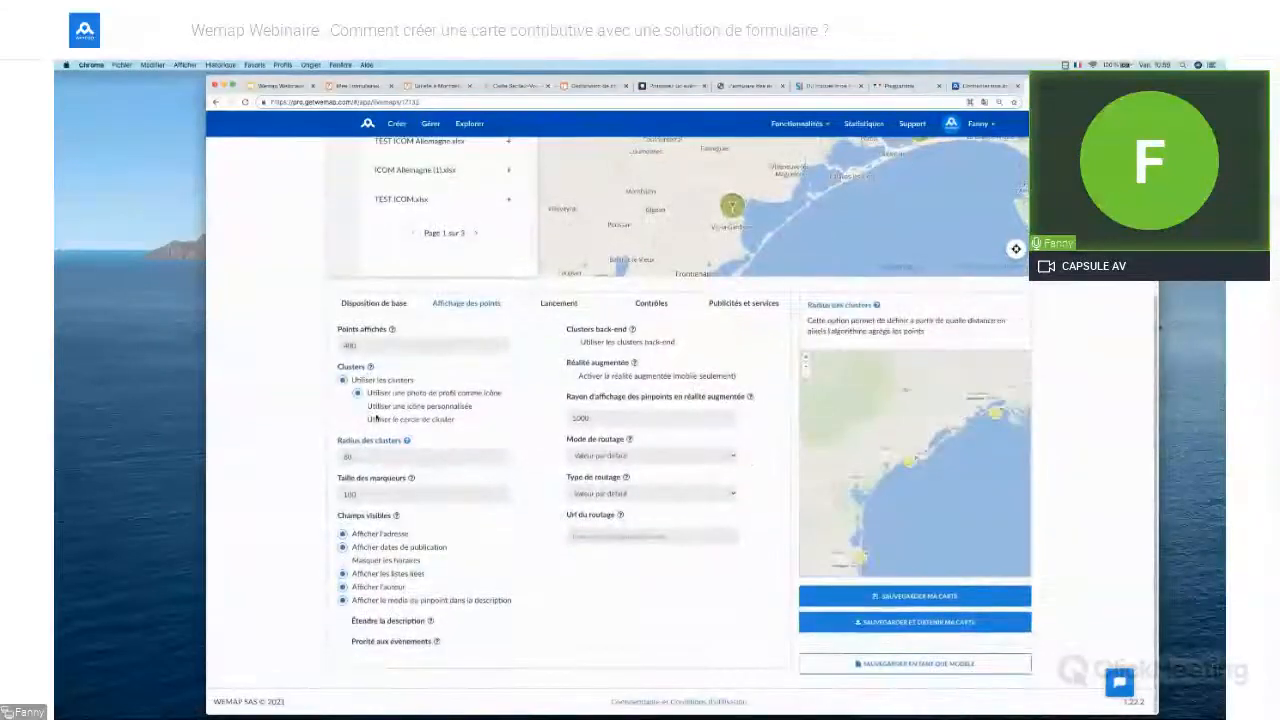
Give the clusters a custom icon: the sunglasses emoji from the icon library
click(358, 406)
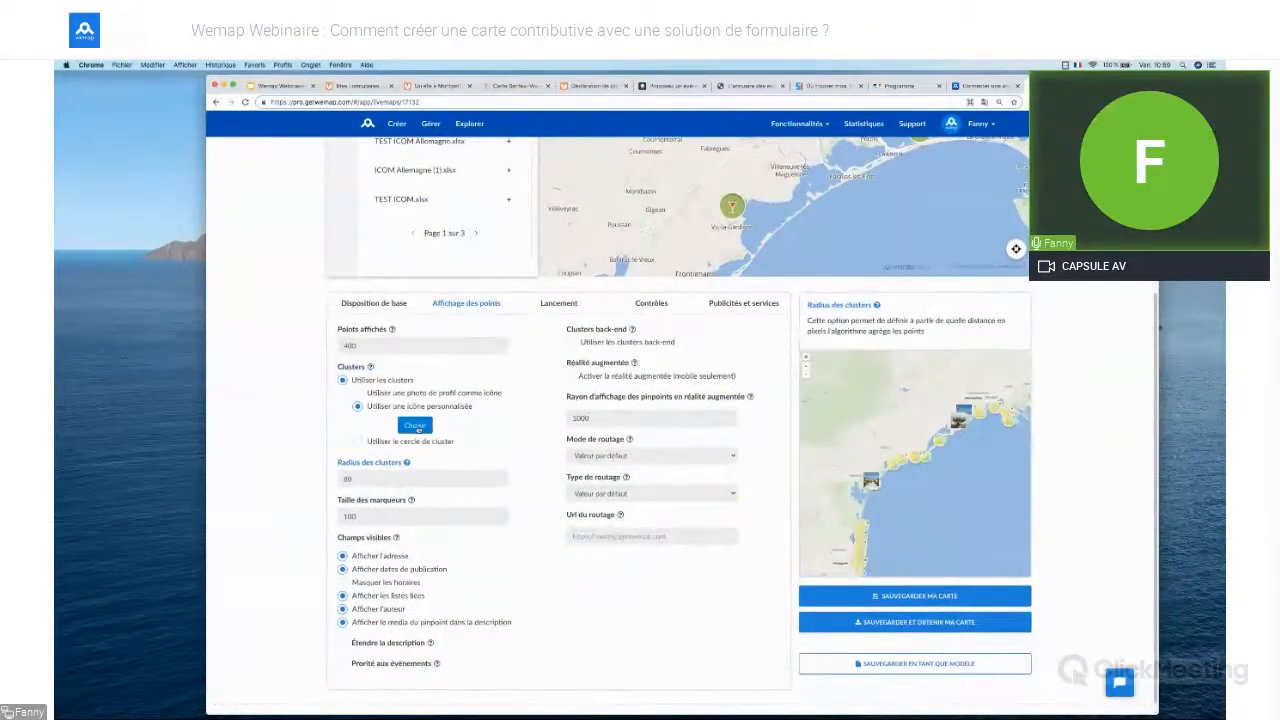
click(418, 427)
click(593, 238)
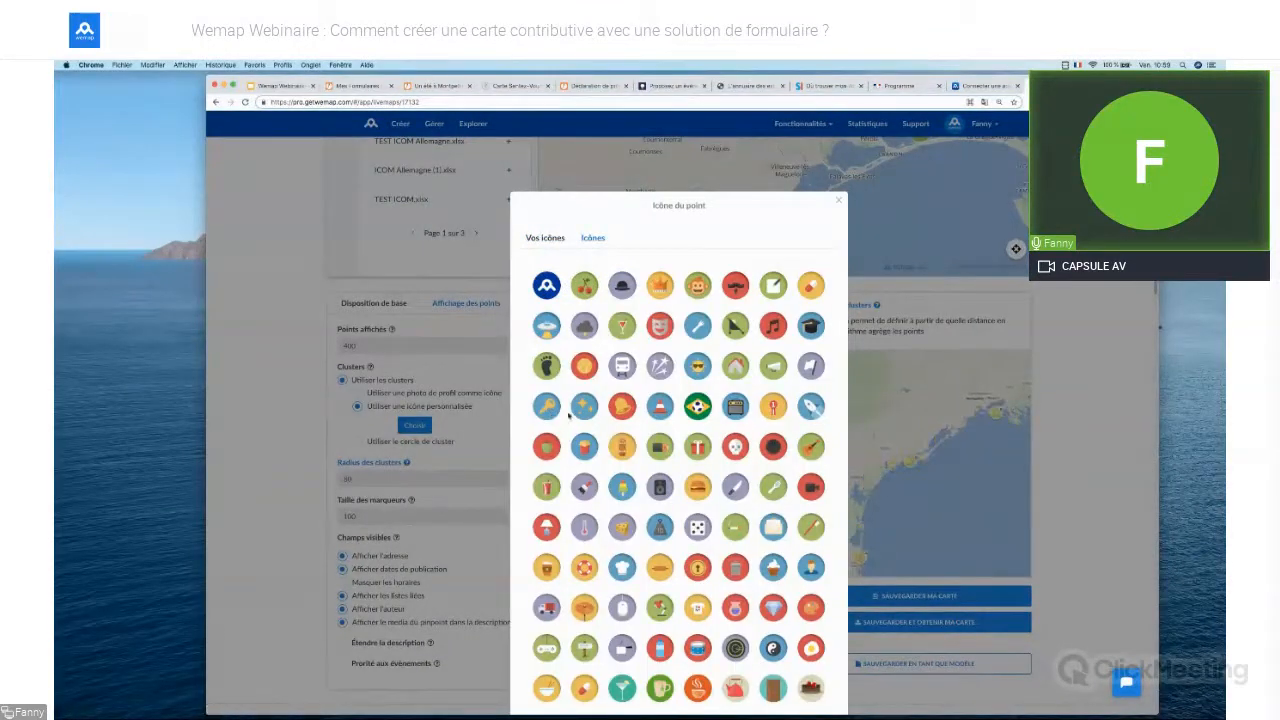
click(698, 369)
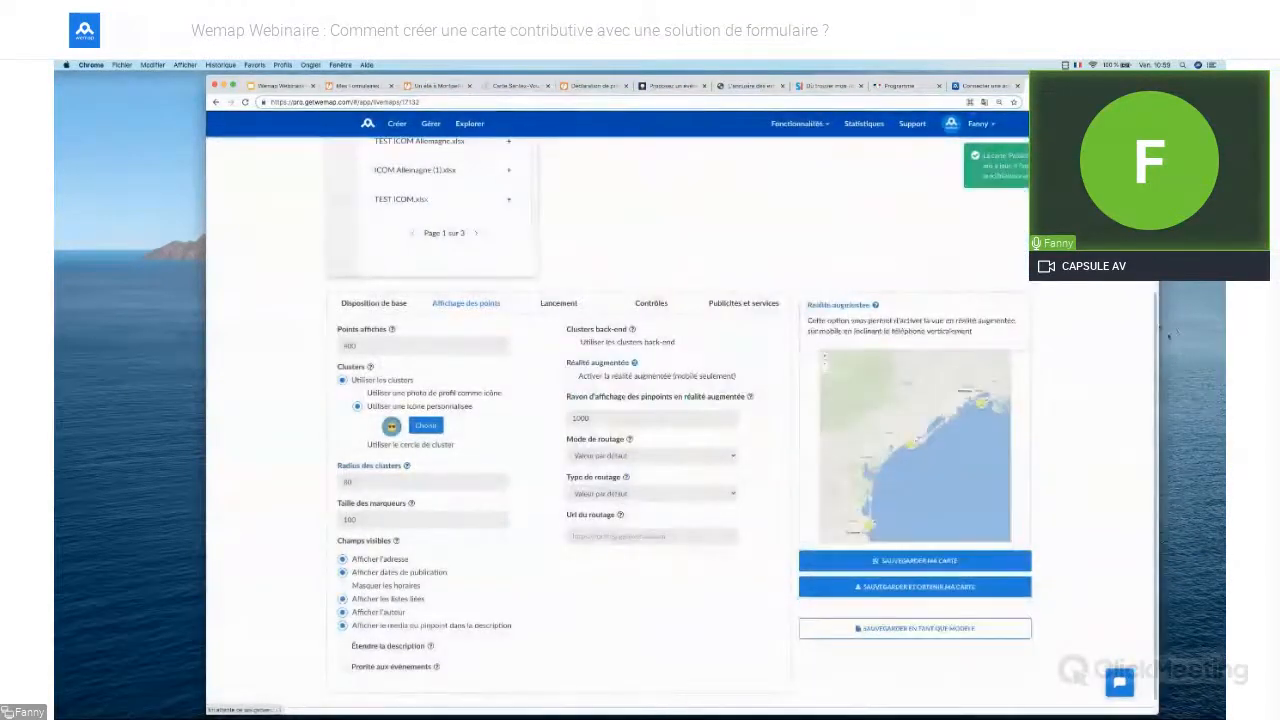
drag(1155, 342, 1155, 307)
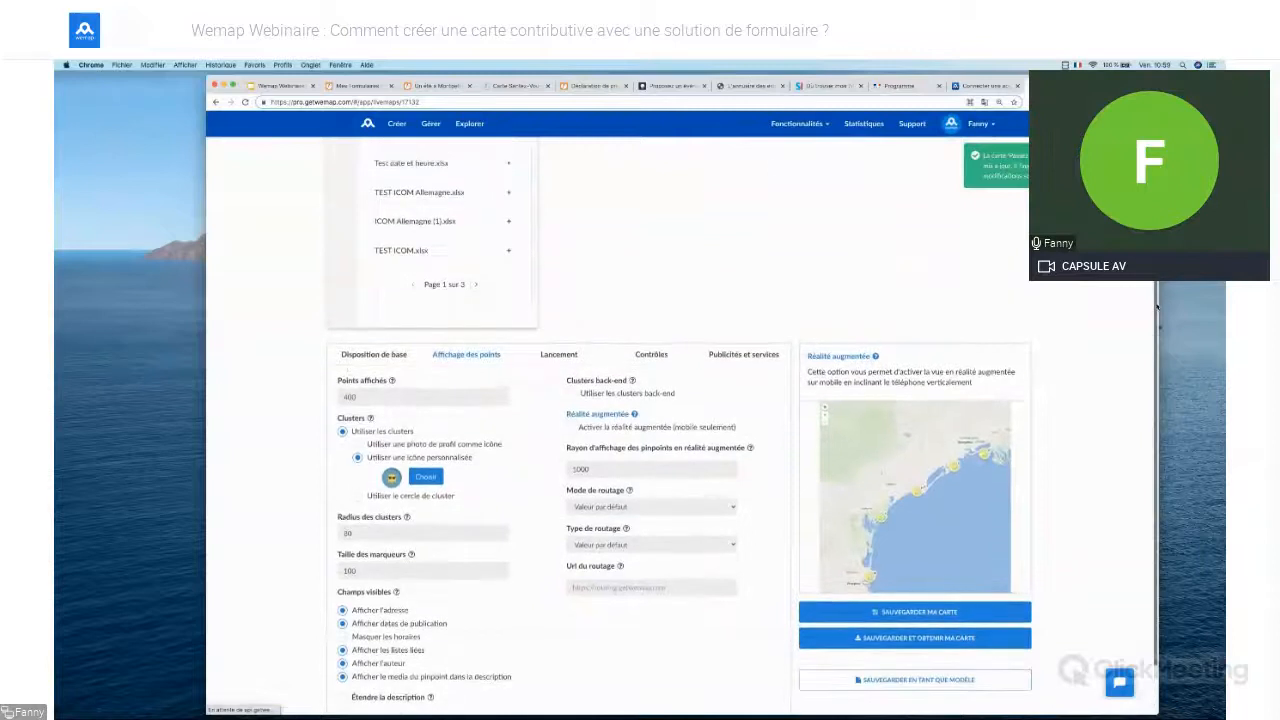
click(369, 358)
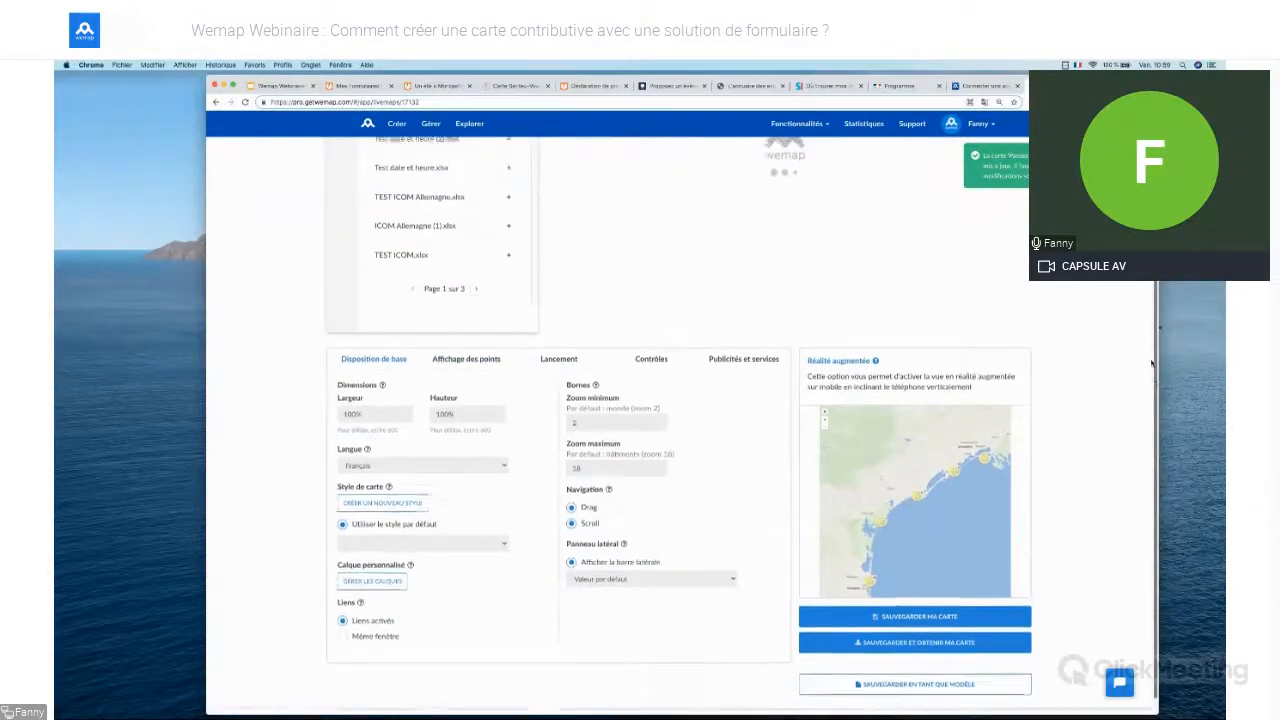
Set the map style to Eté 2021
scroll(1150, 347, up, 1)
scroll(1150, 347, up, 1)
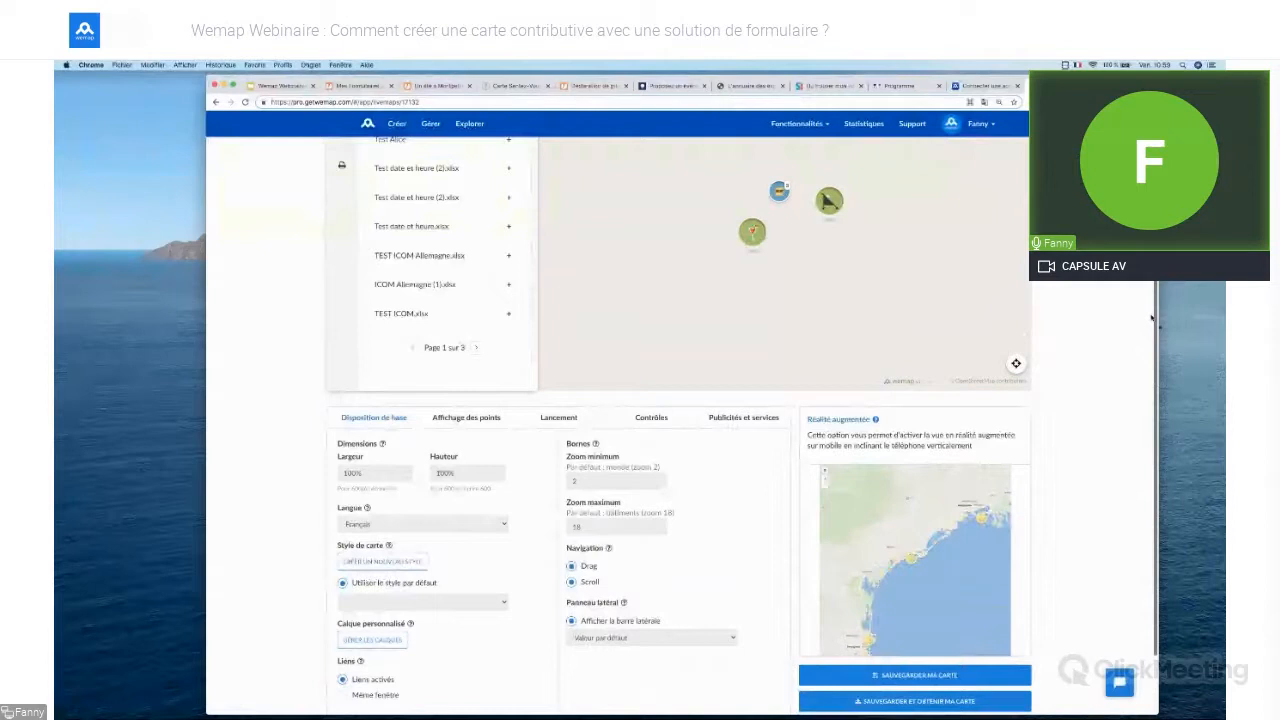
scroll(486, 544, down, 1)
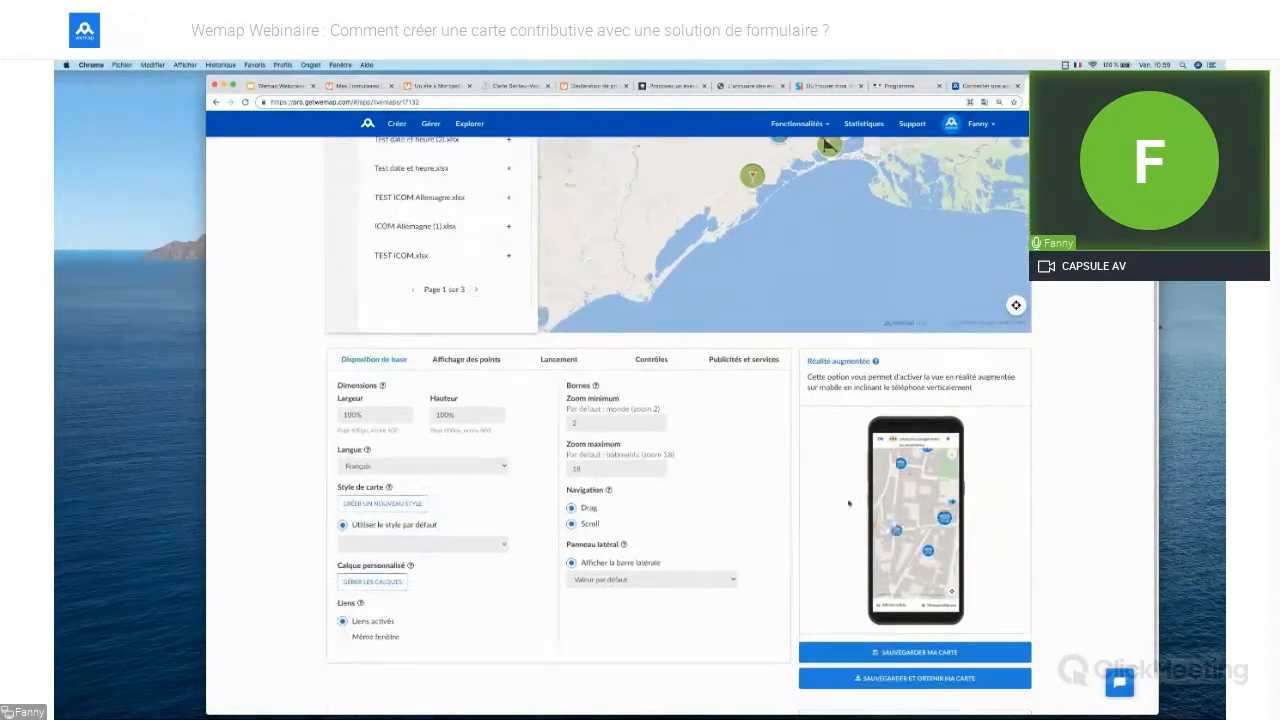
click(486, 544)
click(420, 568)
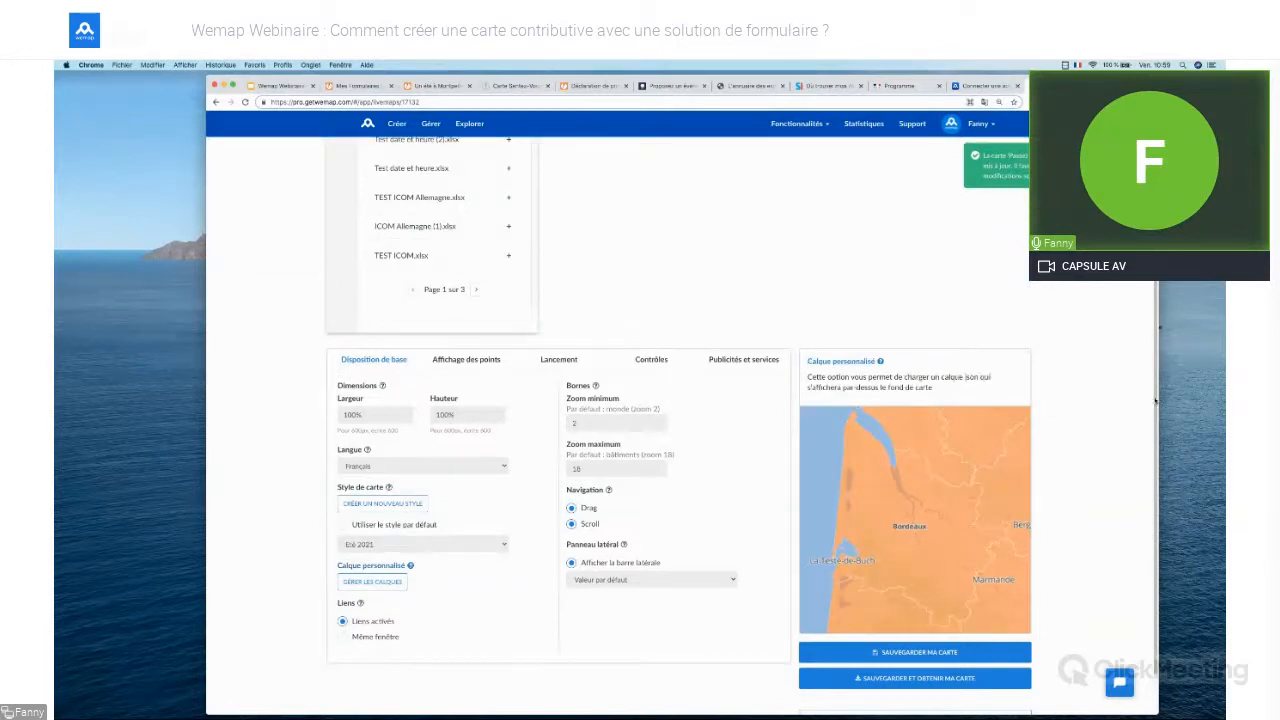
Add the existing Été 2021 asset as a custom layer and save the custom layers
drag(1156, 400, 1156, 291)
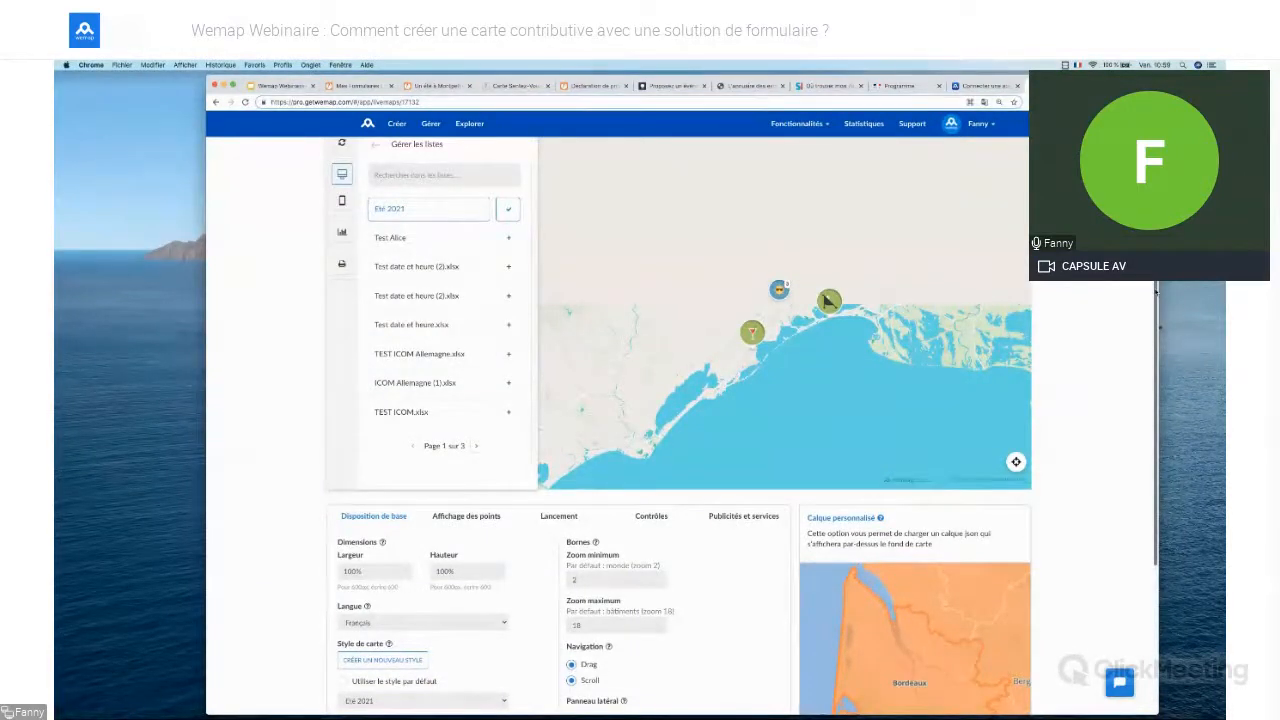
drag(1156, 292, 1147, 405)
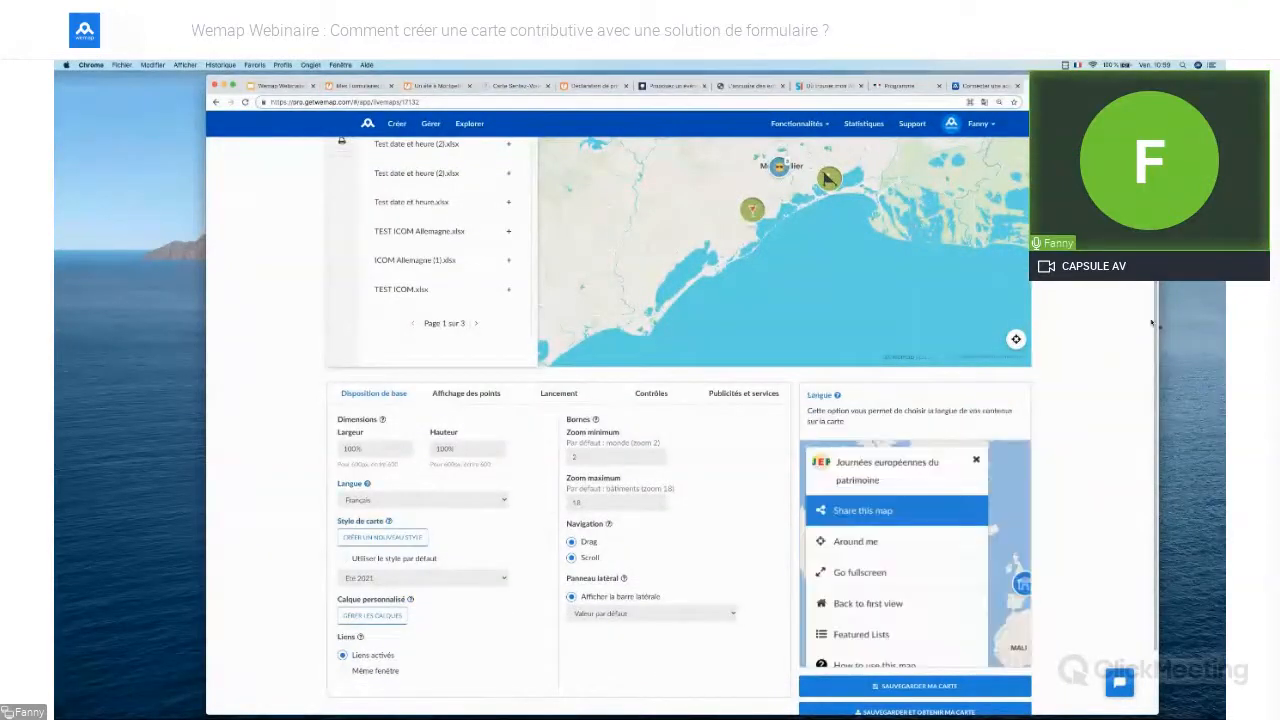
drag(1156, 314, 1148, 366)
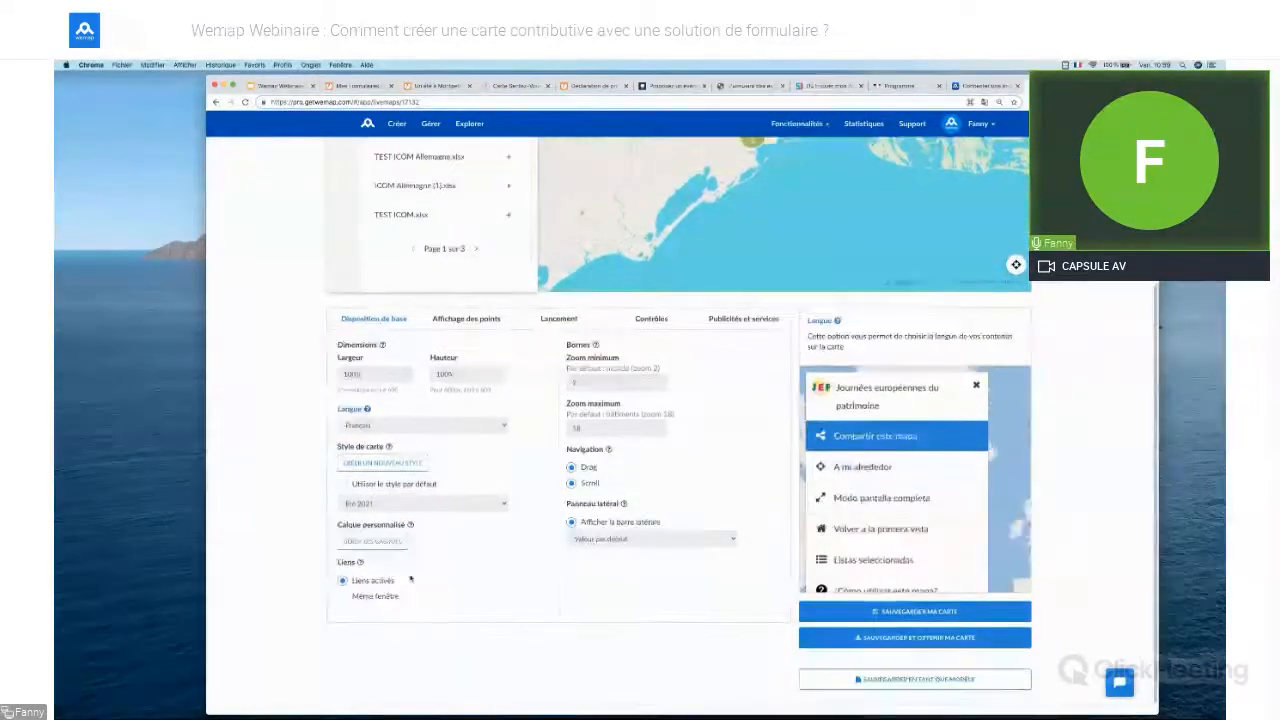
click(394, 544)
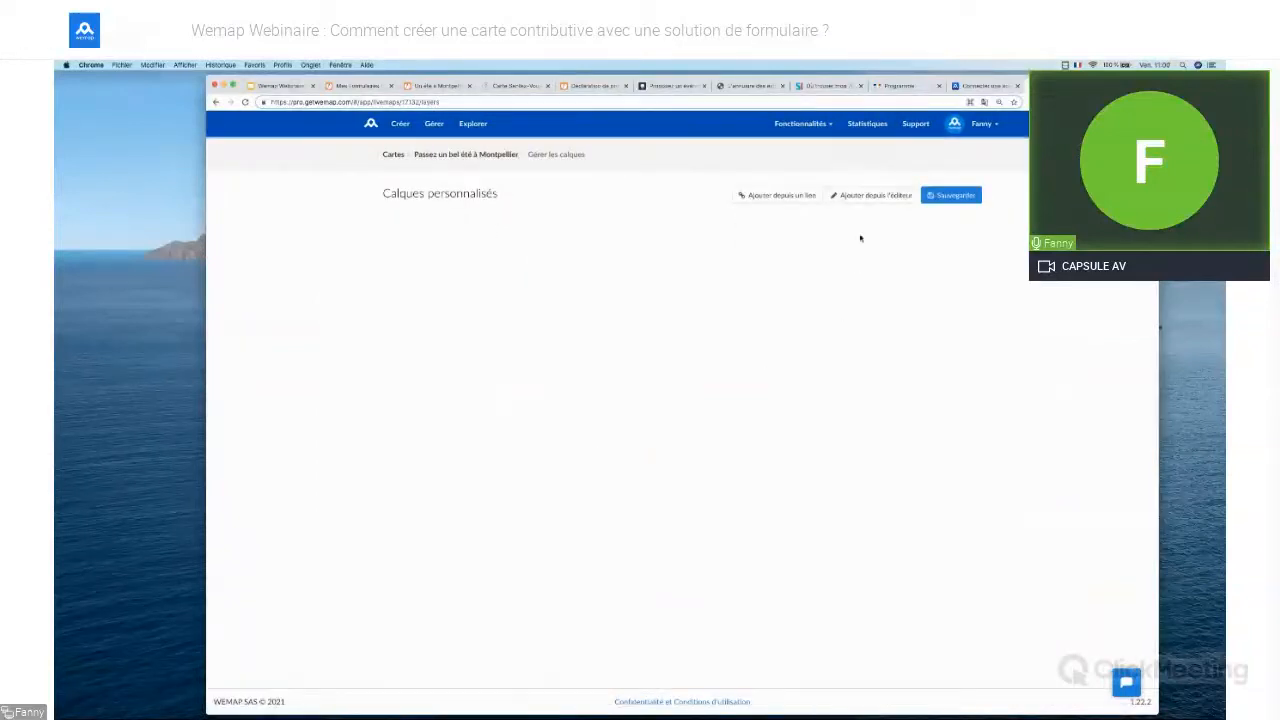
click(868, 196)
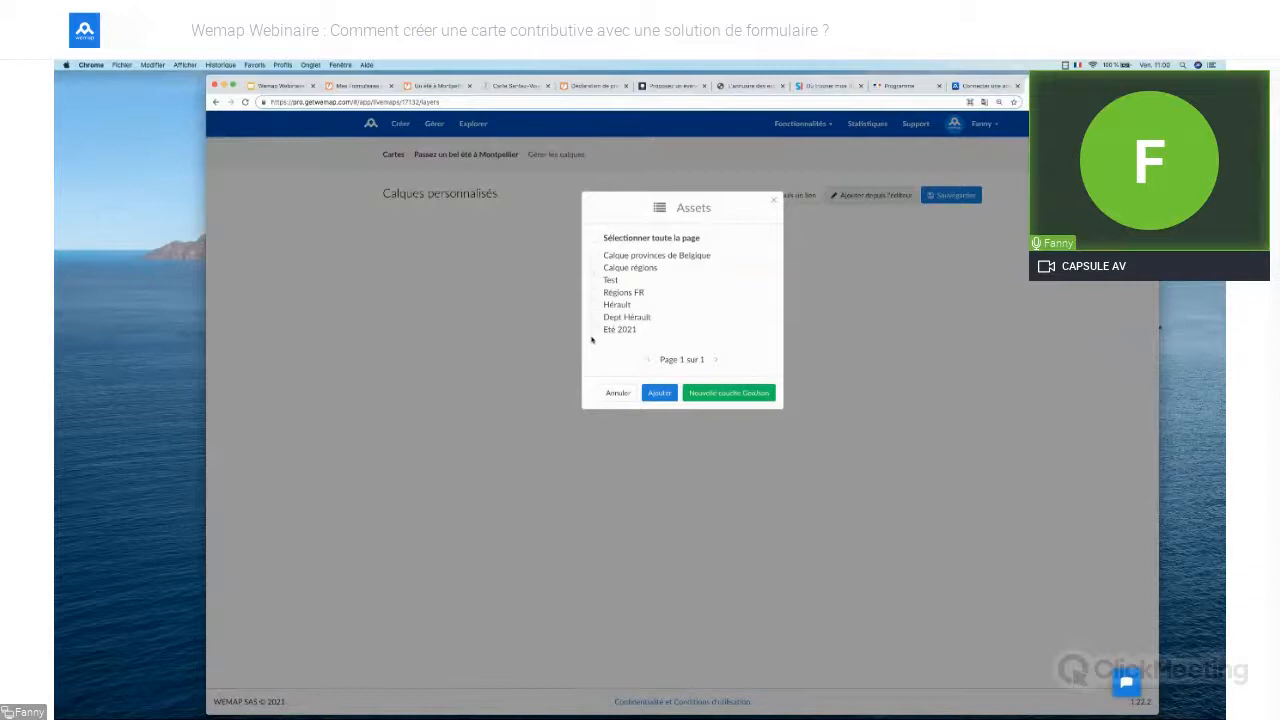
click(594, 330)
click(659, 393)
click(957, 198)
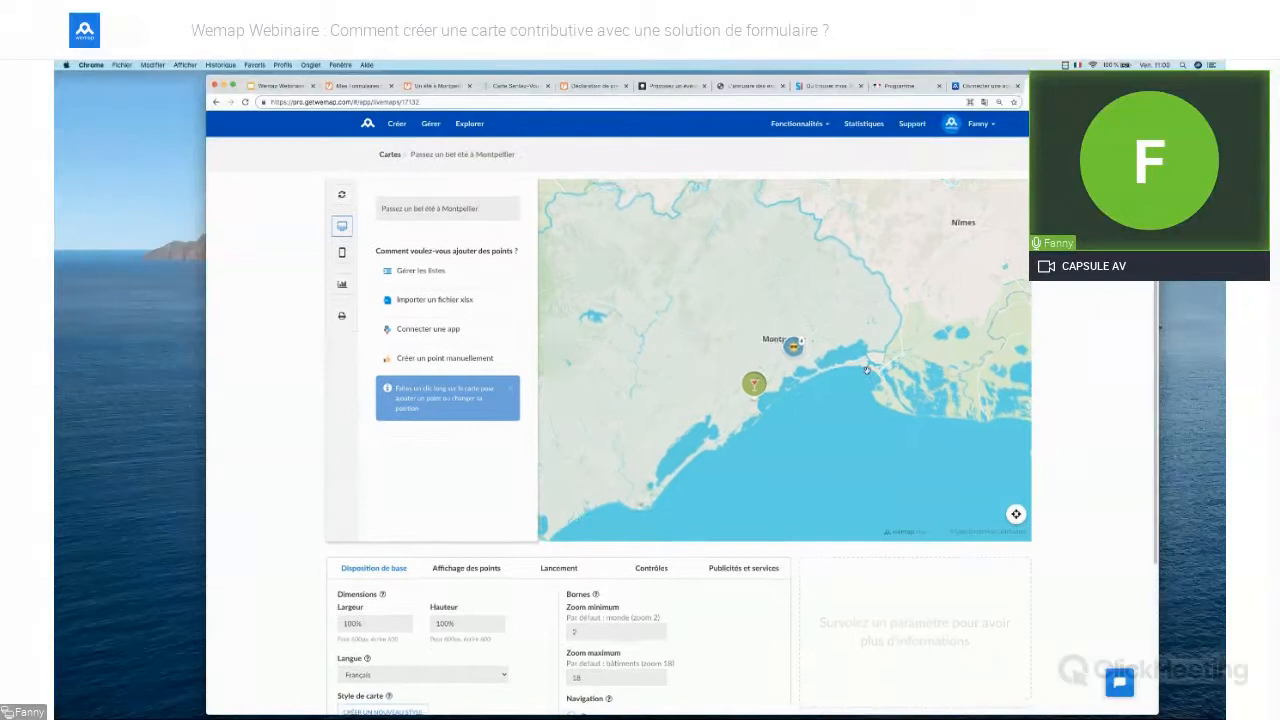
scroll(866, 370, down, 2)
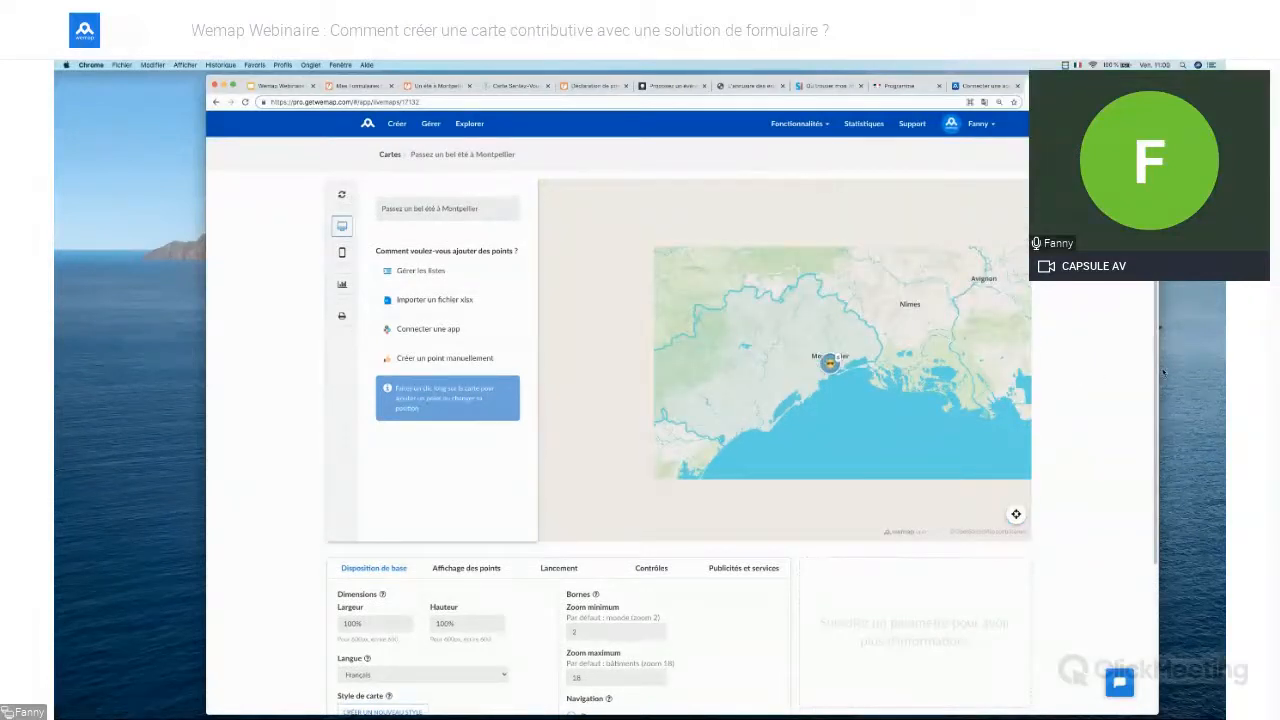
scroll(1140, 500, down, 3)
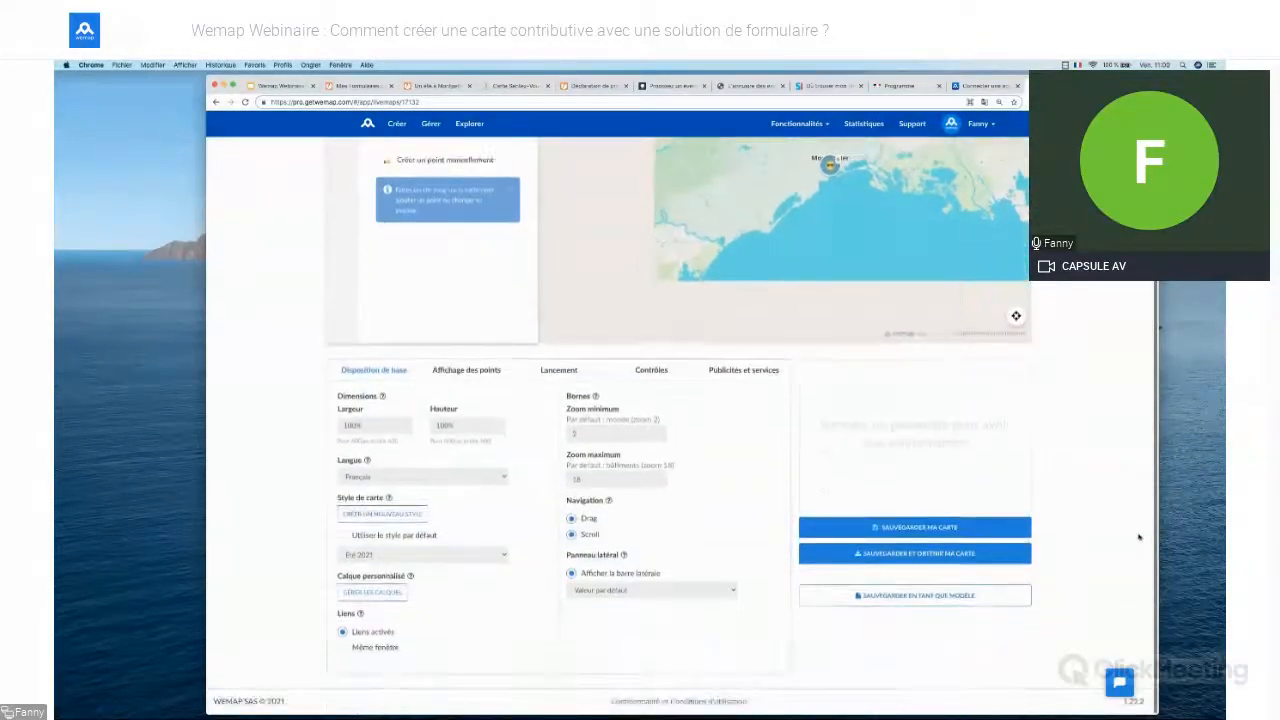
Make the map open on a fixed zone framed around the Montpellier coast
click(559, 370)
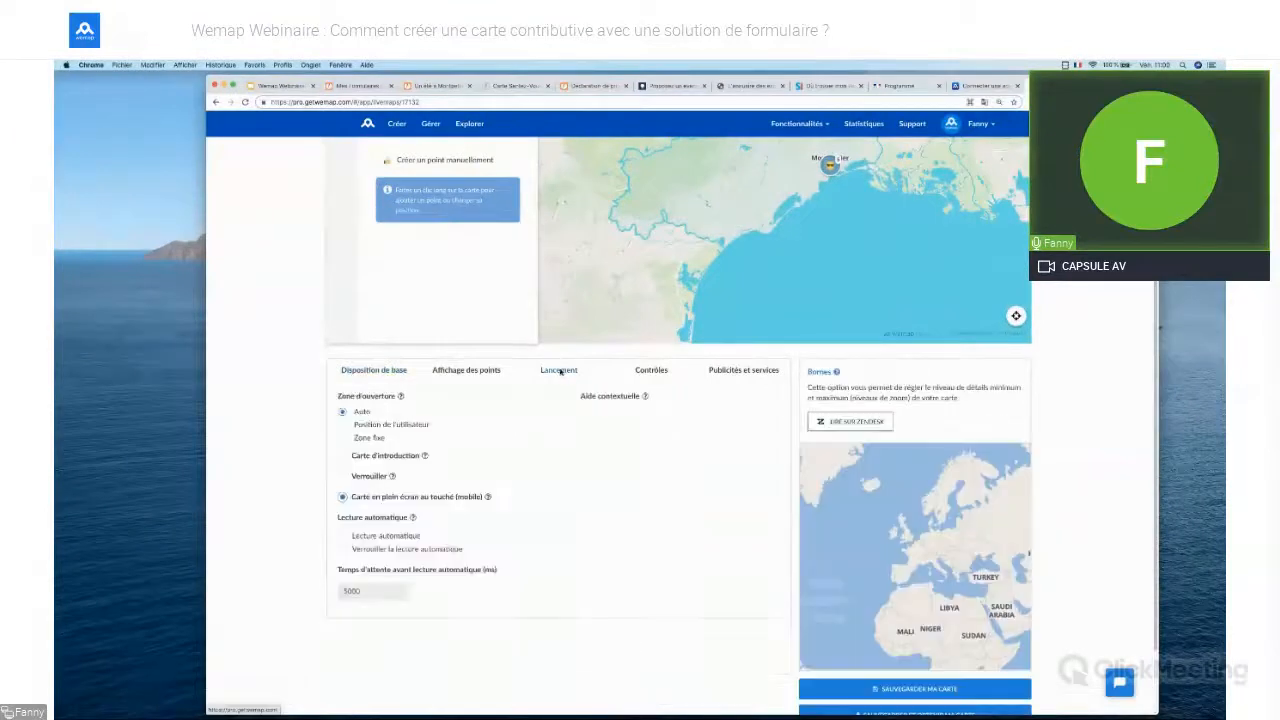
click(342, 439)
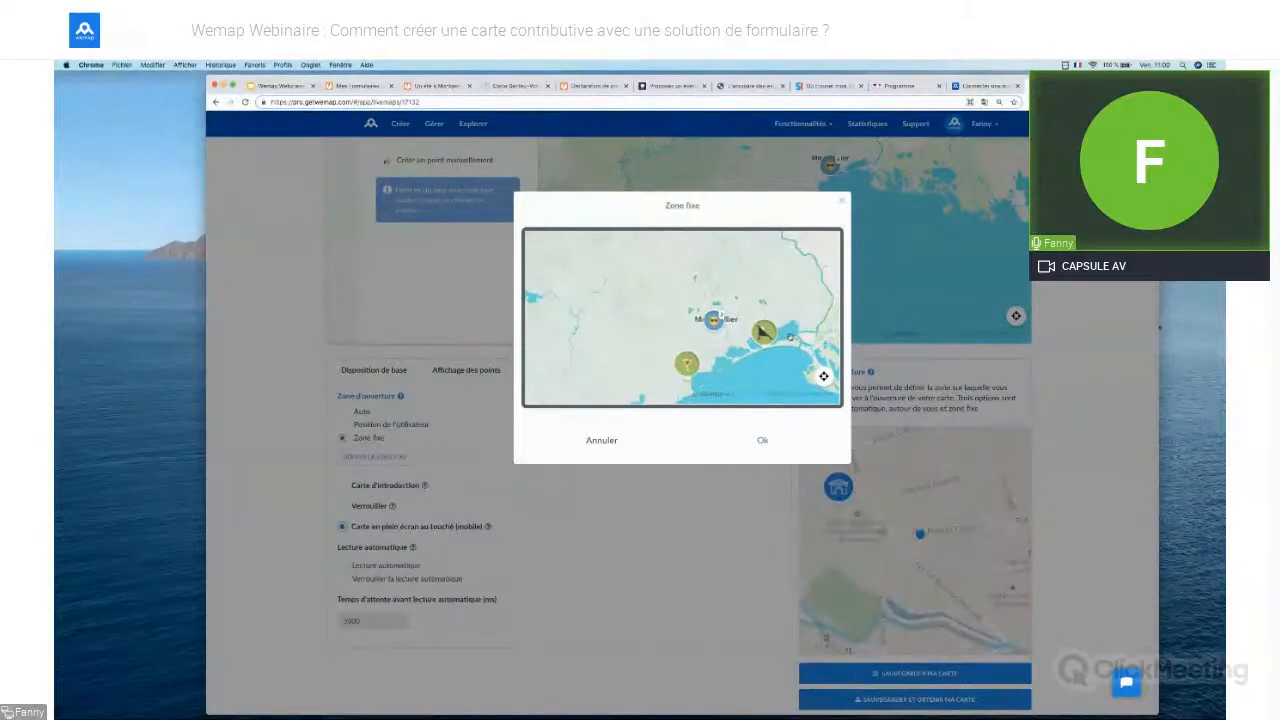
scroll(790, 337, down, 3)
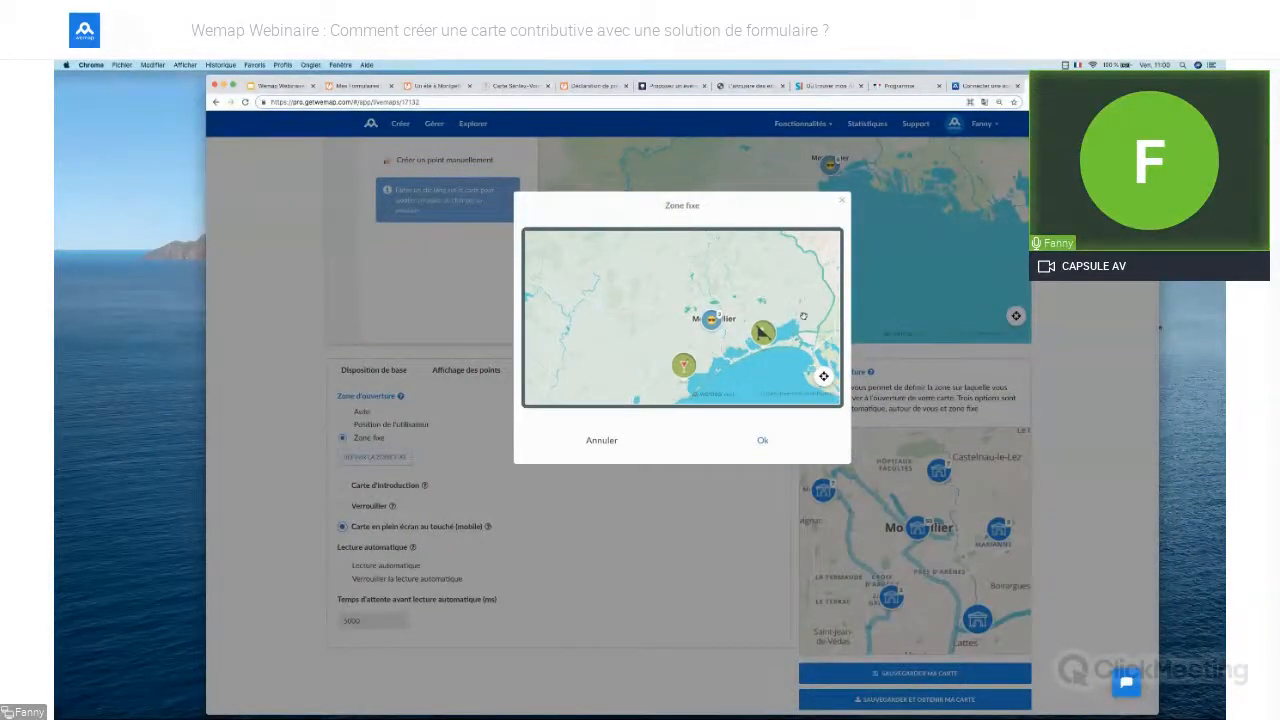
drag(807, 308, 780, 313)
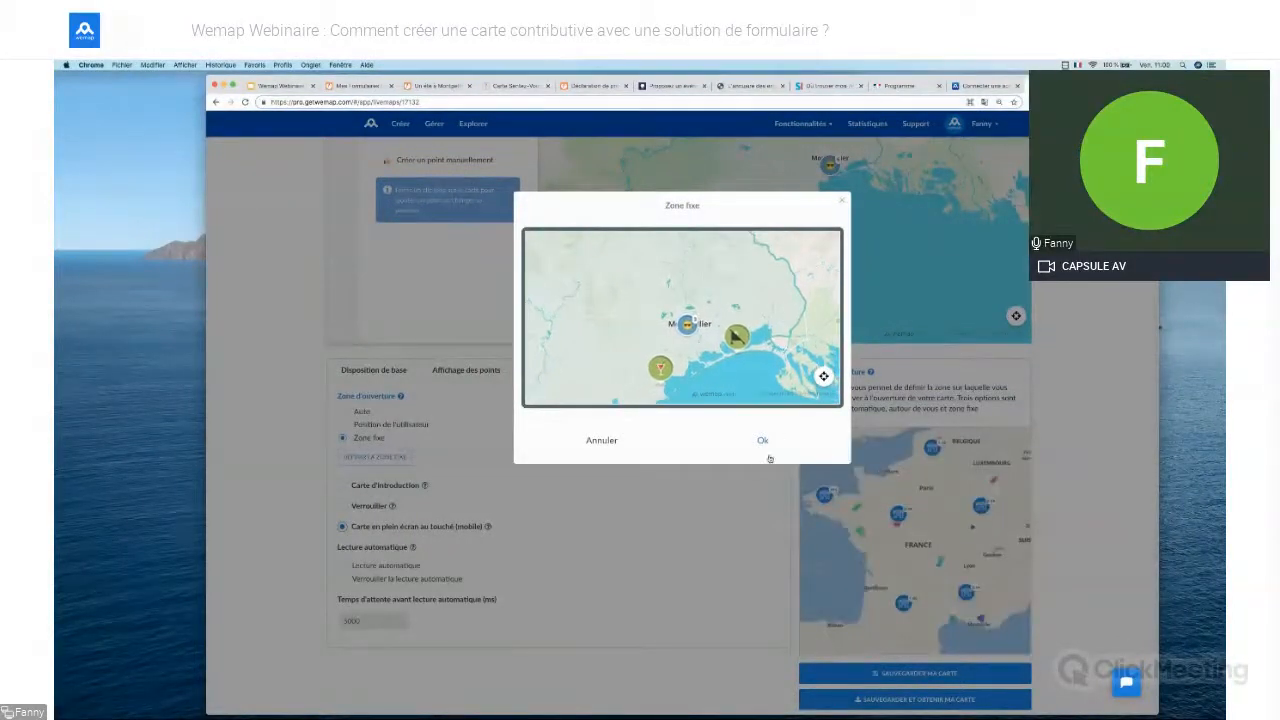
click(763, 441)
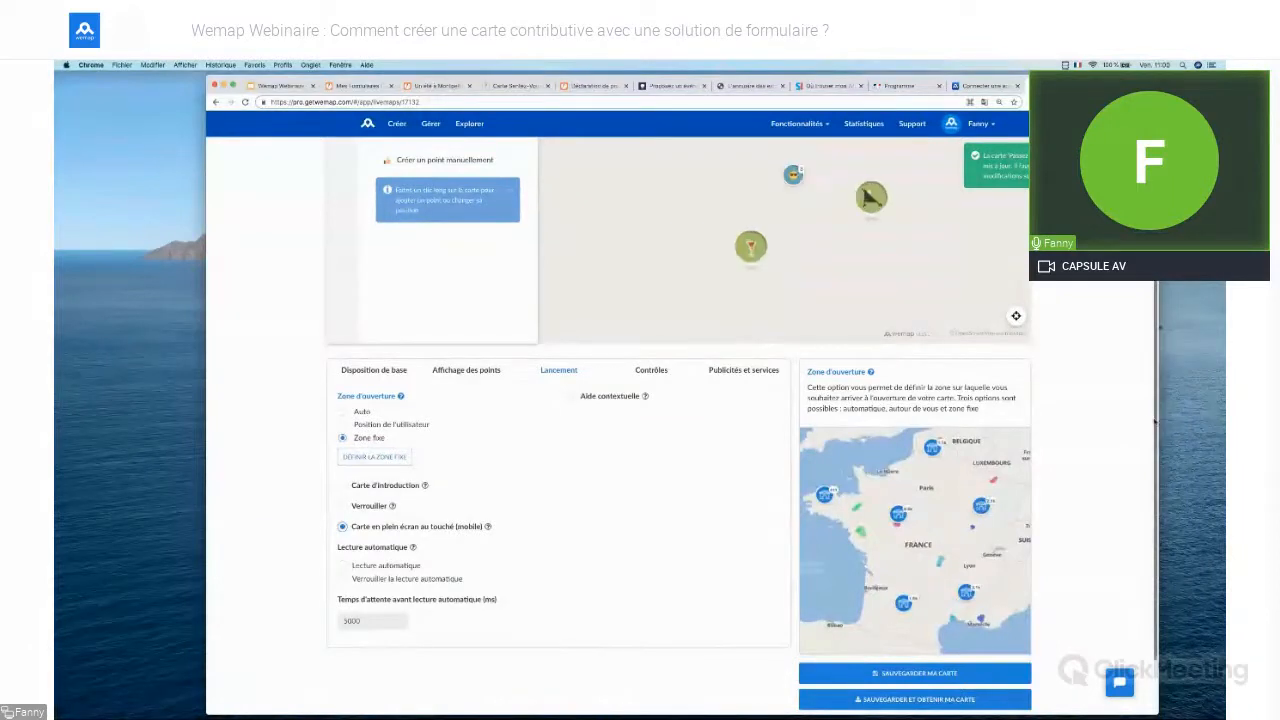
Enable the introduction card and bring up its customisation
click(342, 510)
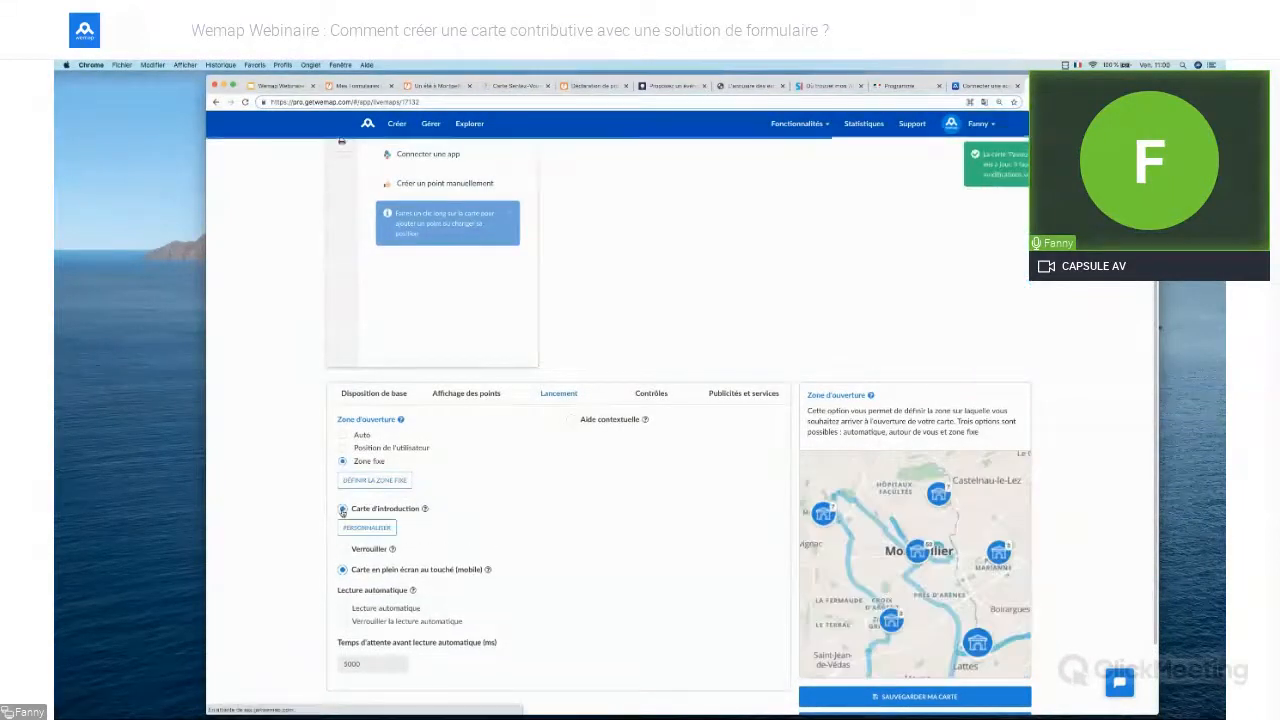
drag(1158, 410, 1165, 346)
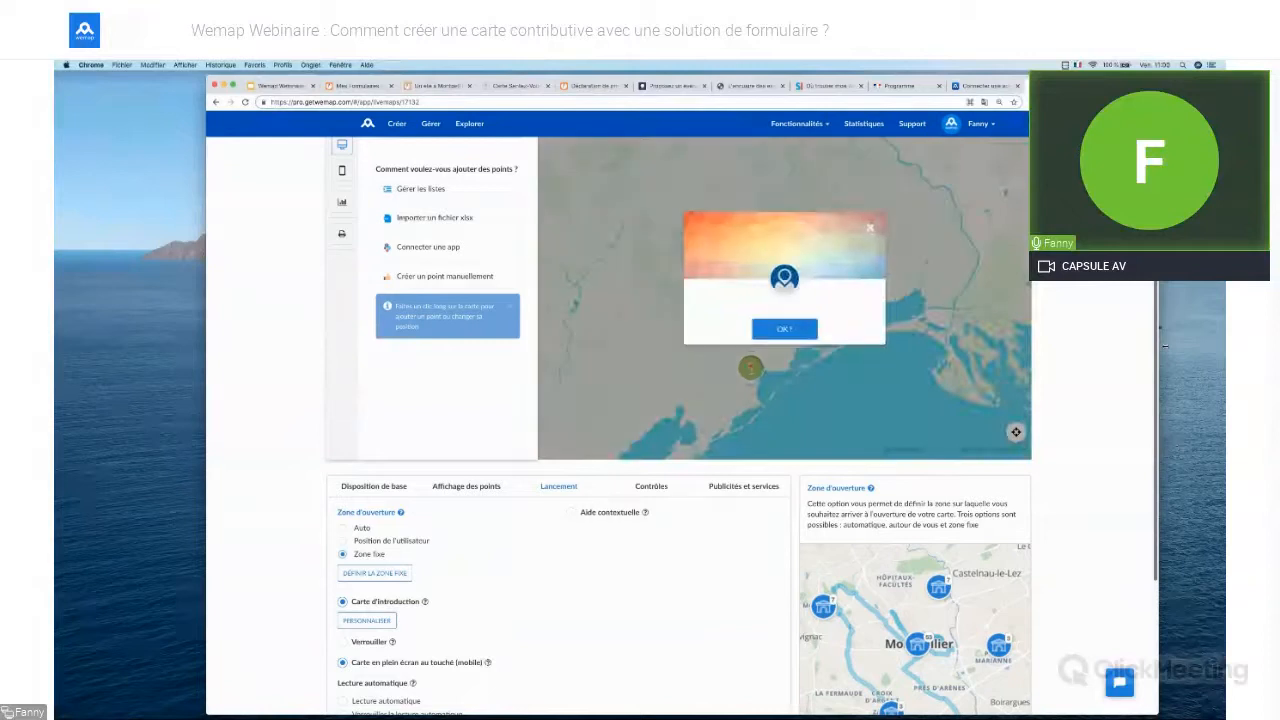
scroll(370, 543, down, 2)
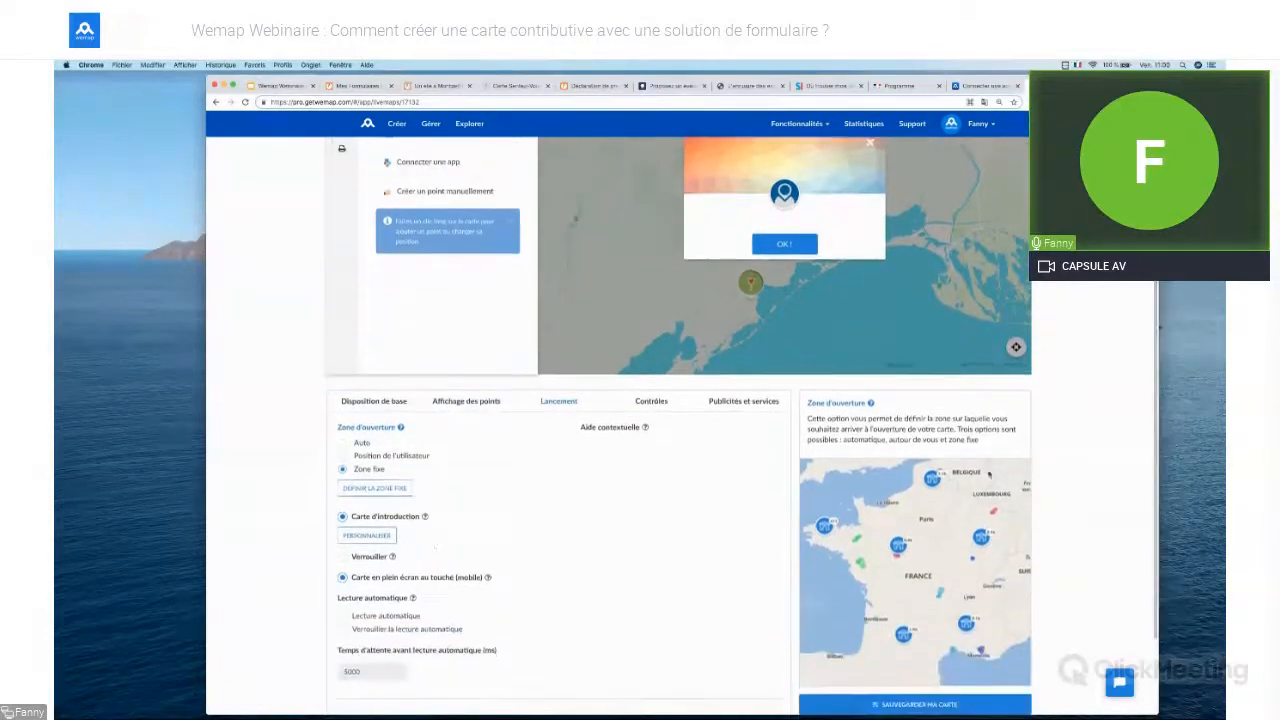
click(368, 536)
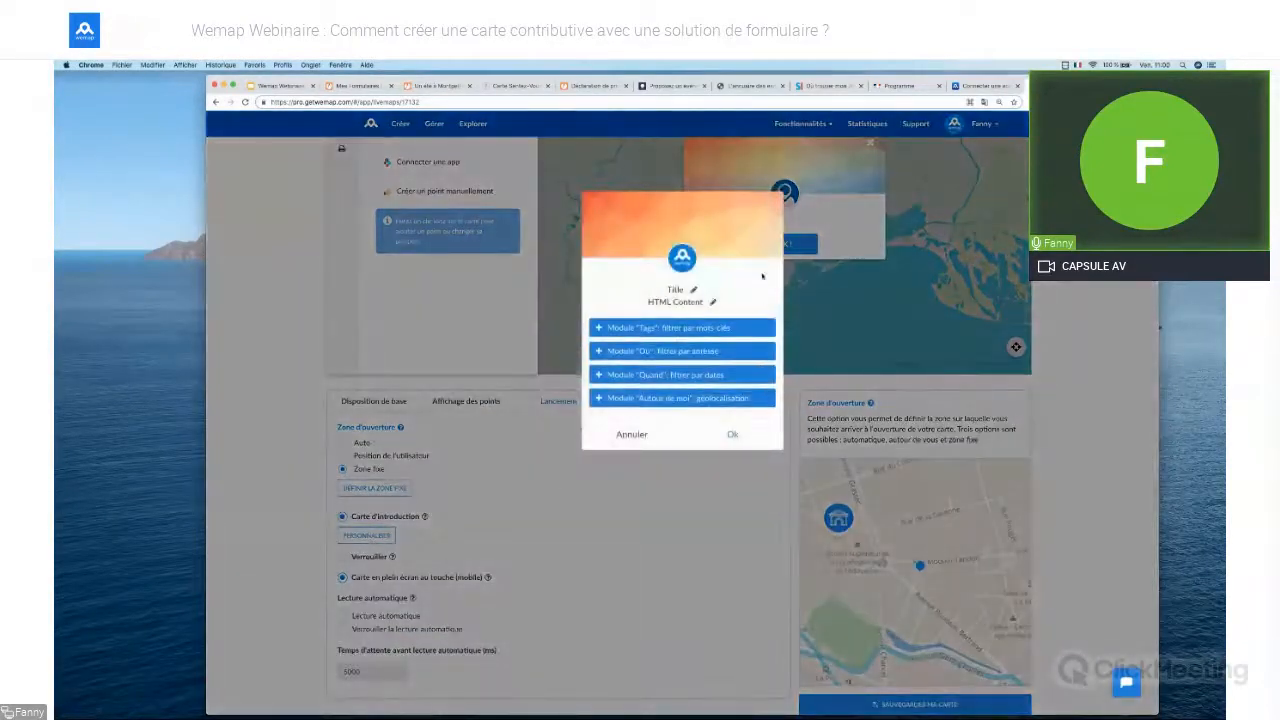
Upload unnamed.jpeg as the intro card's header image
click(749, 247)
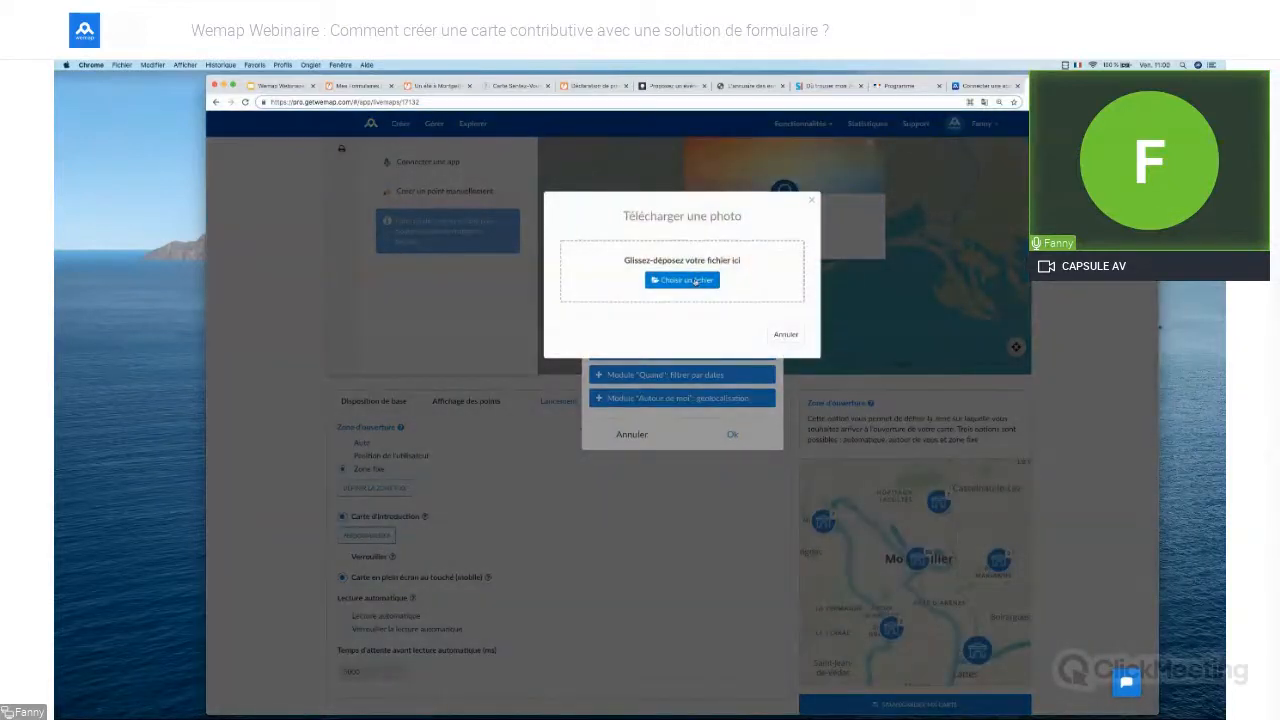
click(695, 281)
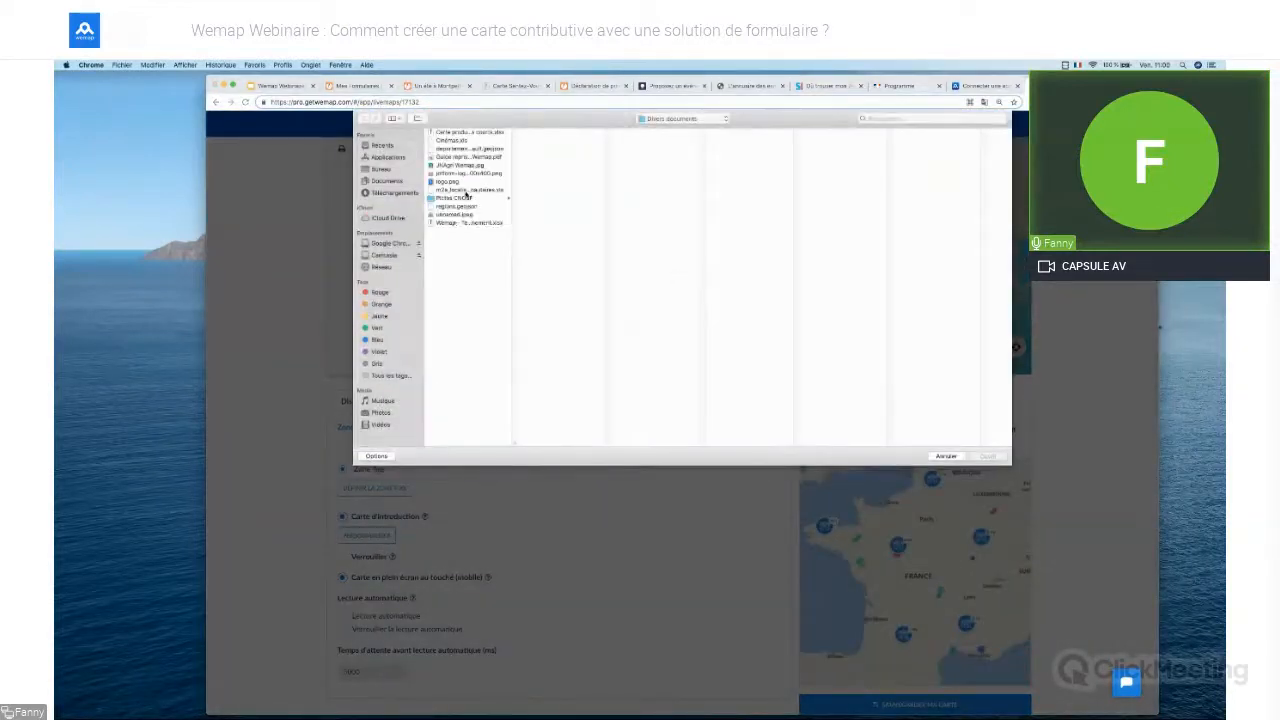
click(457, 214)
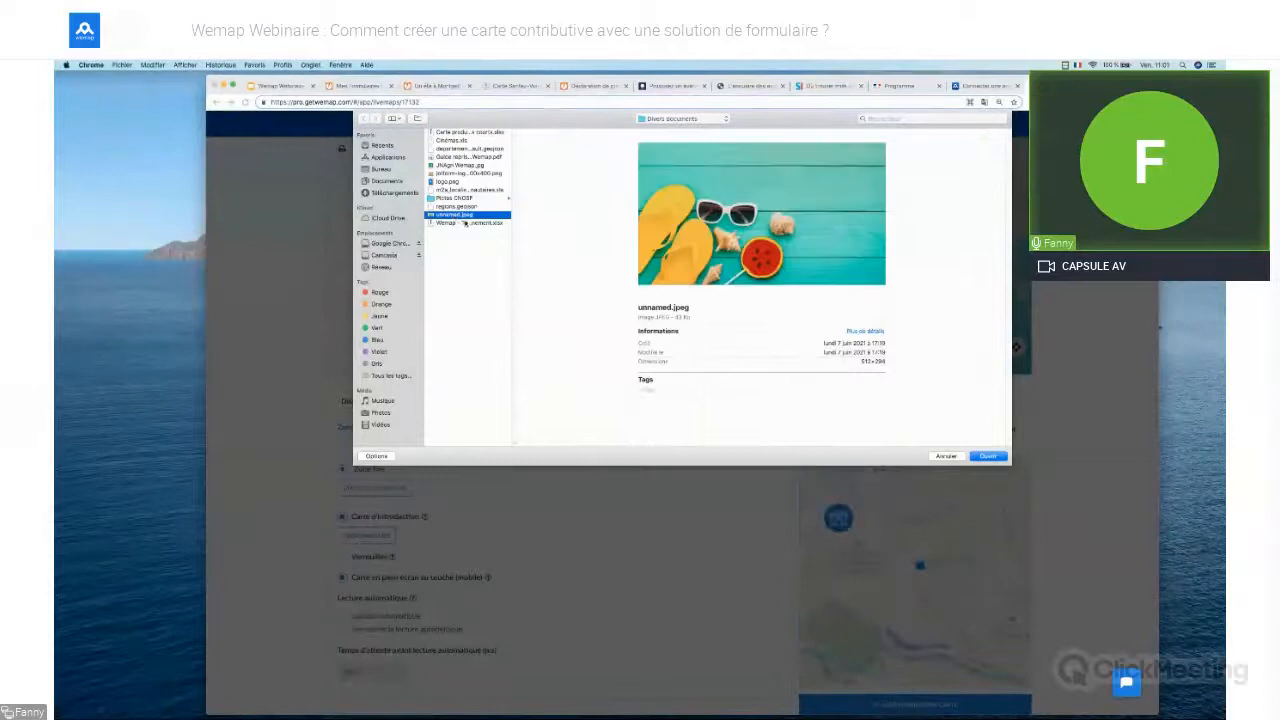
click(996, 456)
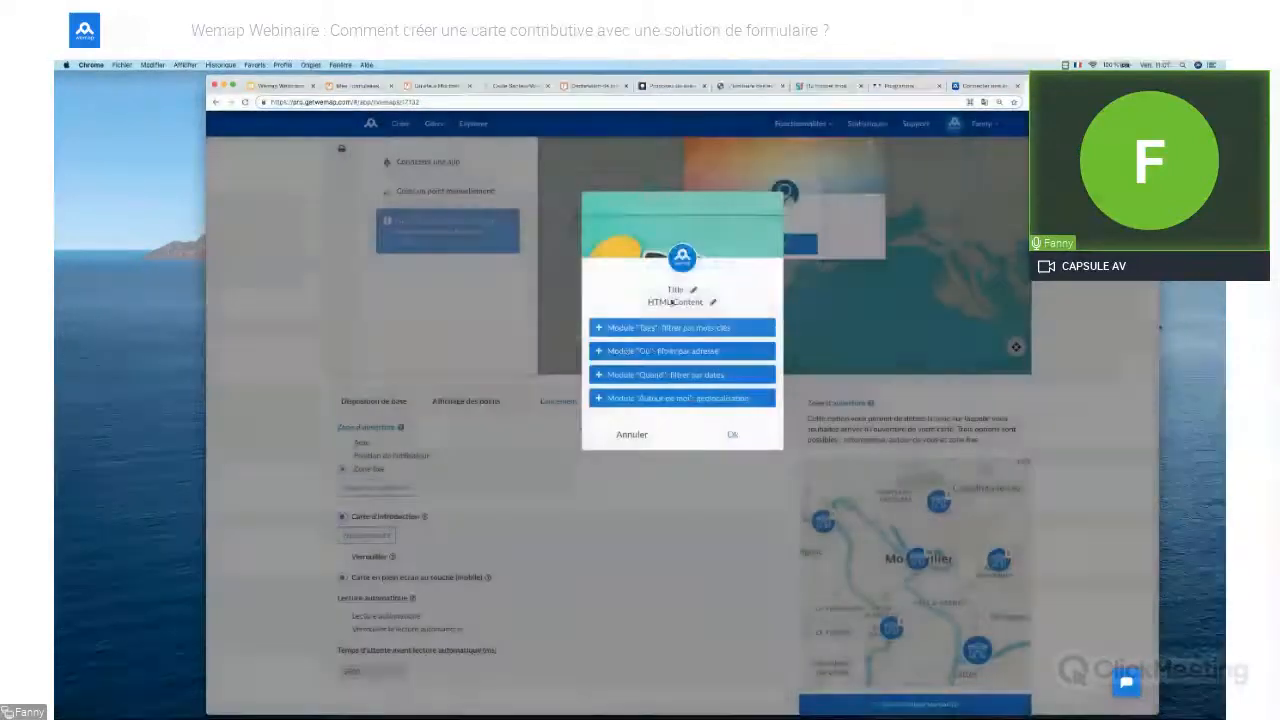
Set the intro card title to 'Passez un bel été à Montpellier'
click(676, 290)
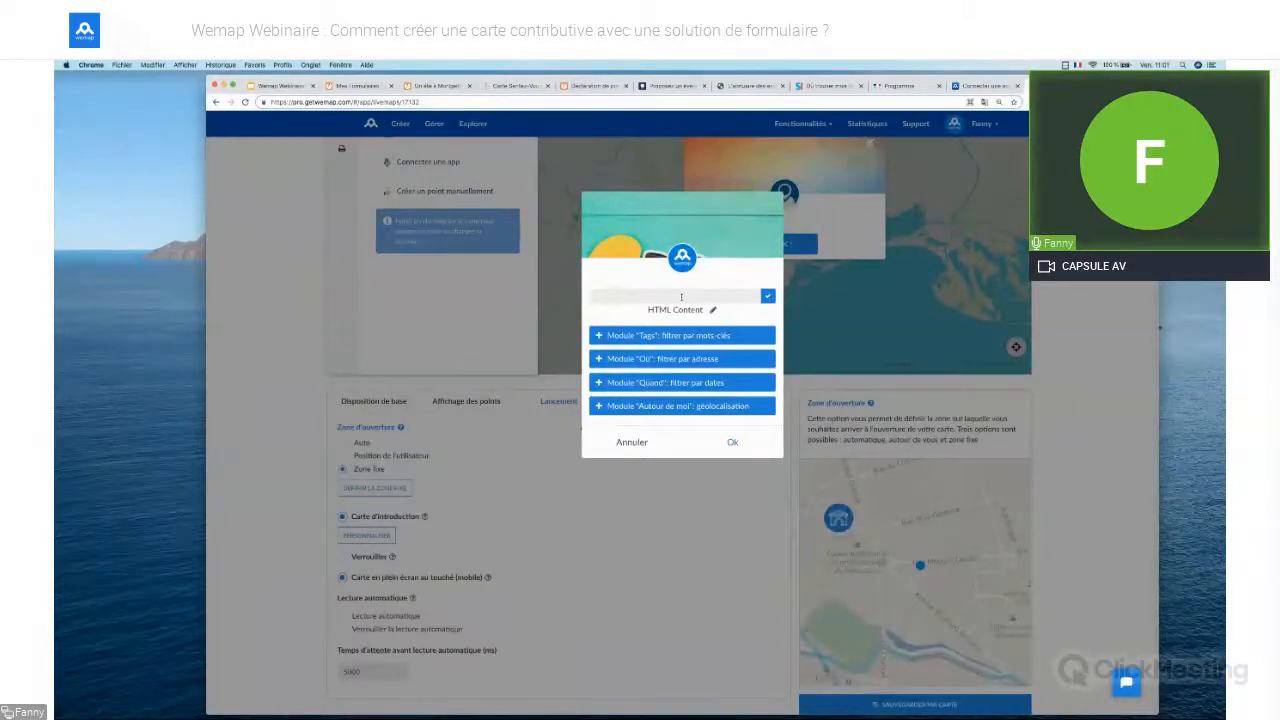
text(Passez un bel été à)
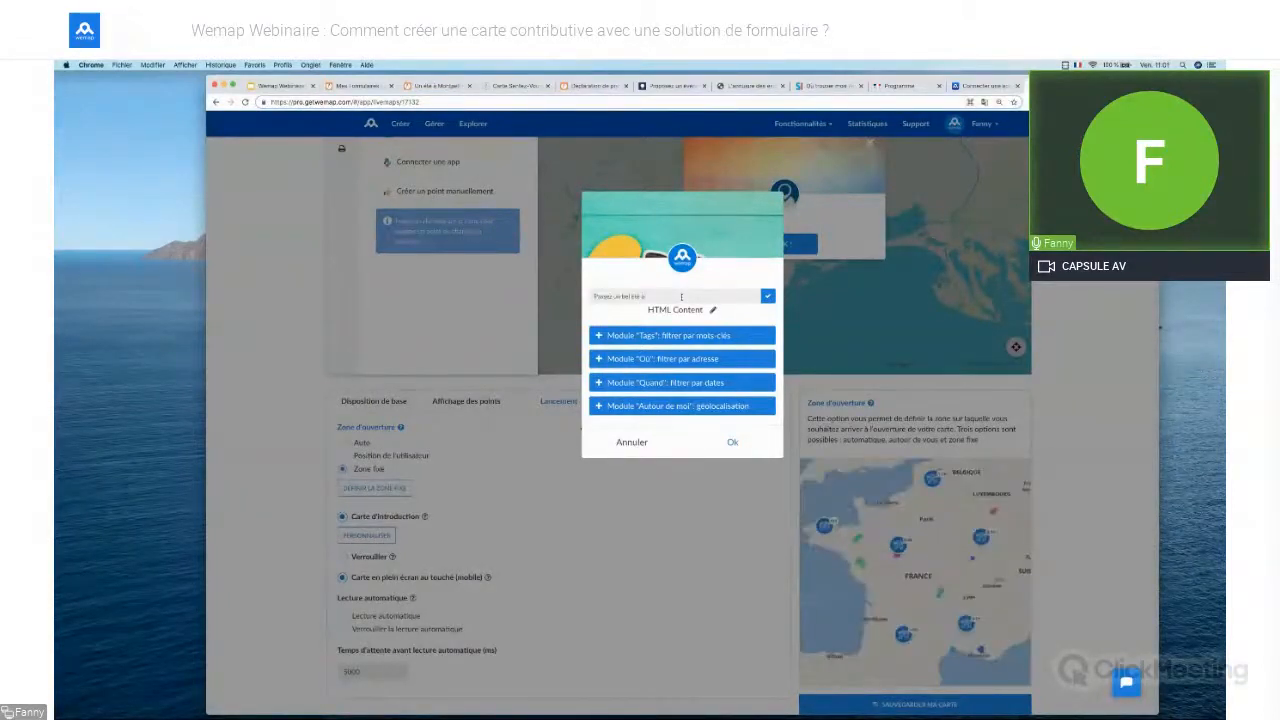
text( Montpellier)
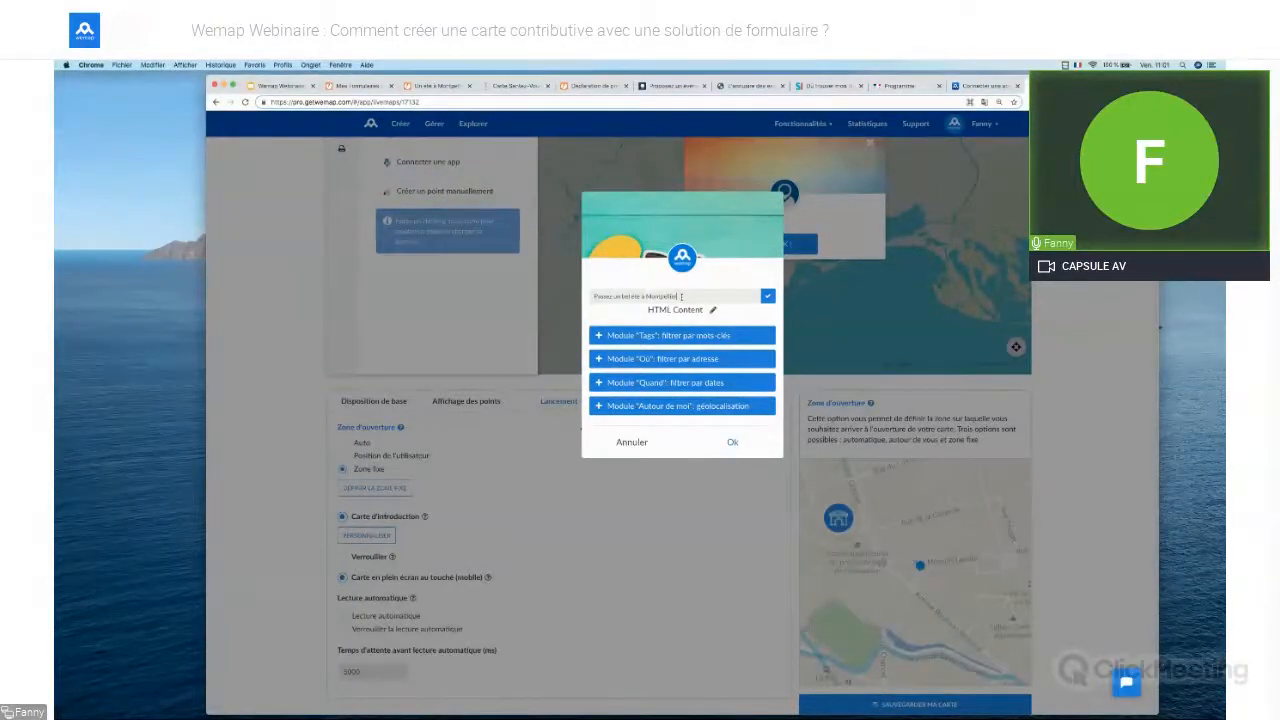
click(766, 297)
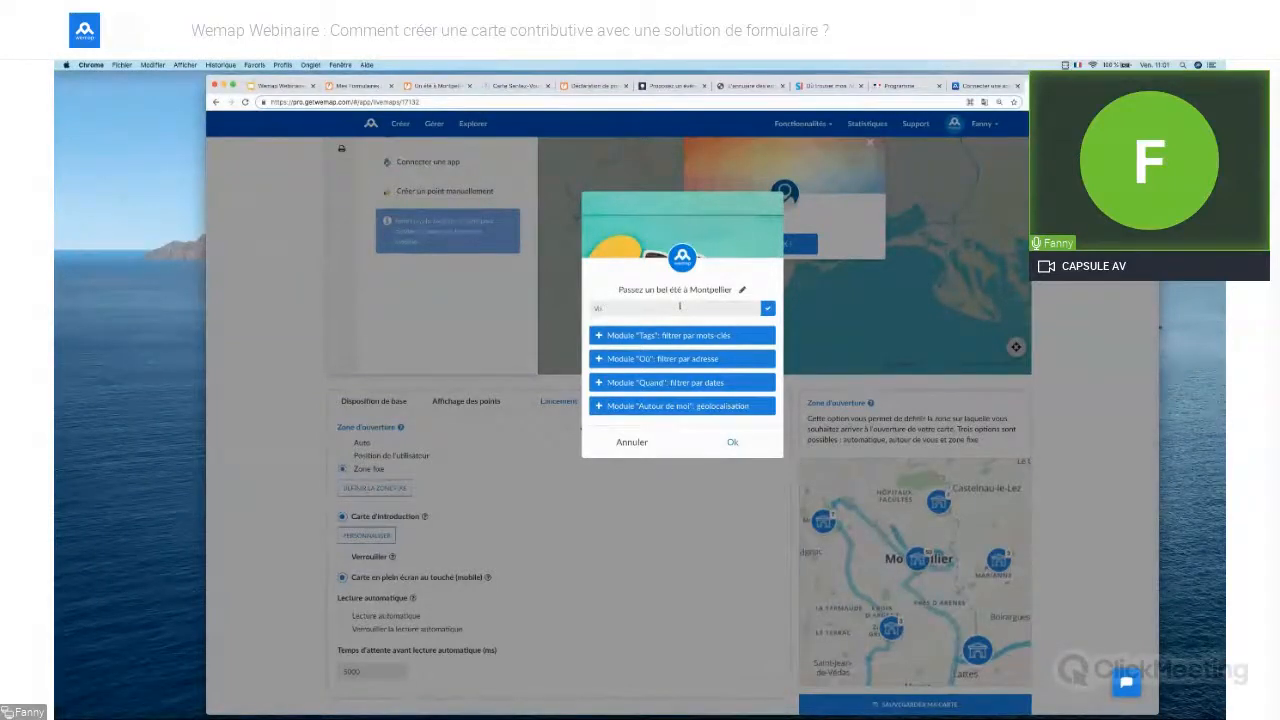
Write the description 'Ajoutez-vous sur cette carte !' followed by the pasted JotForm link
text(s etes)
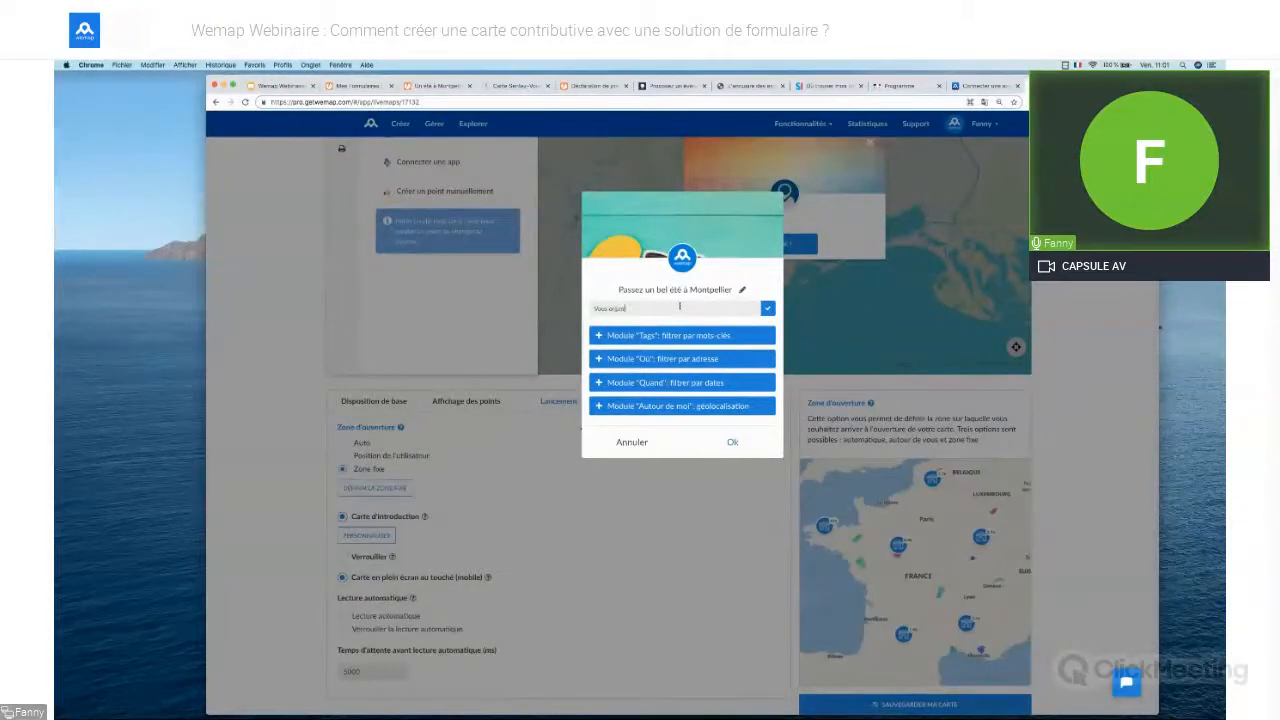
text(énement? Ajoutez-vous sur)
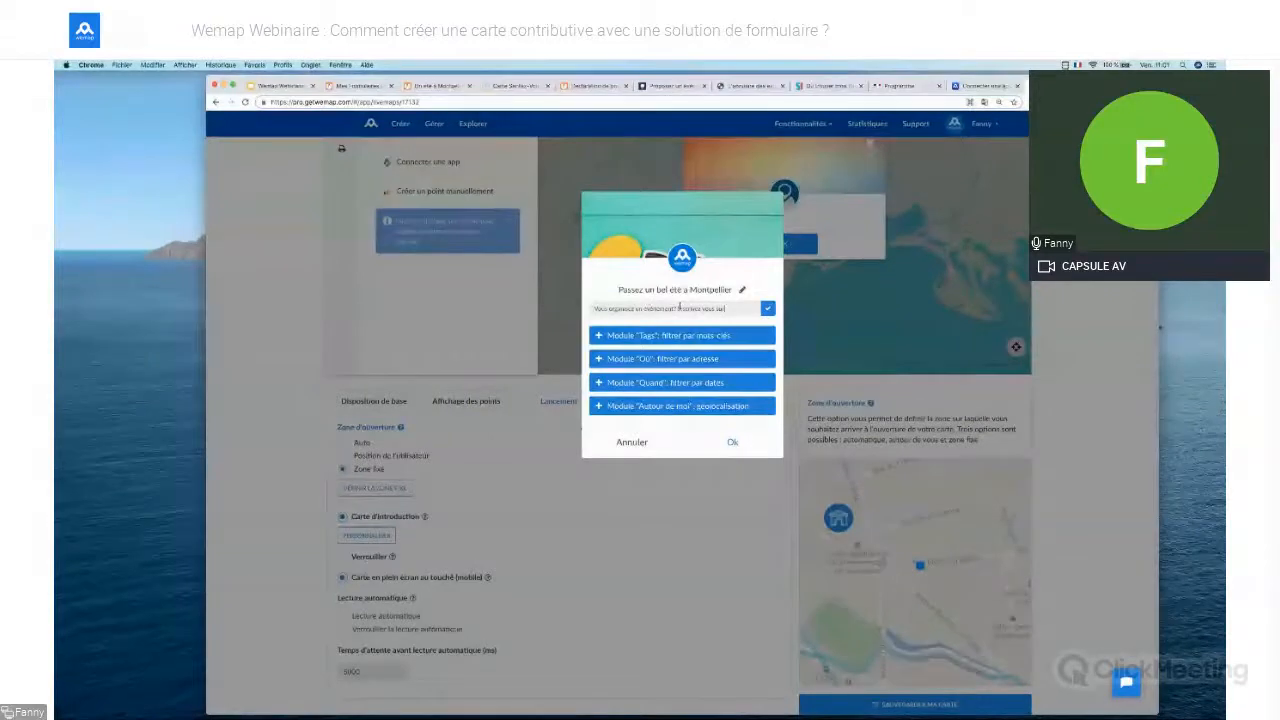
text( cette carte)
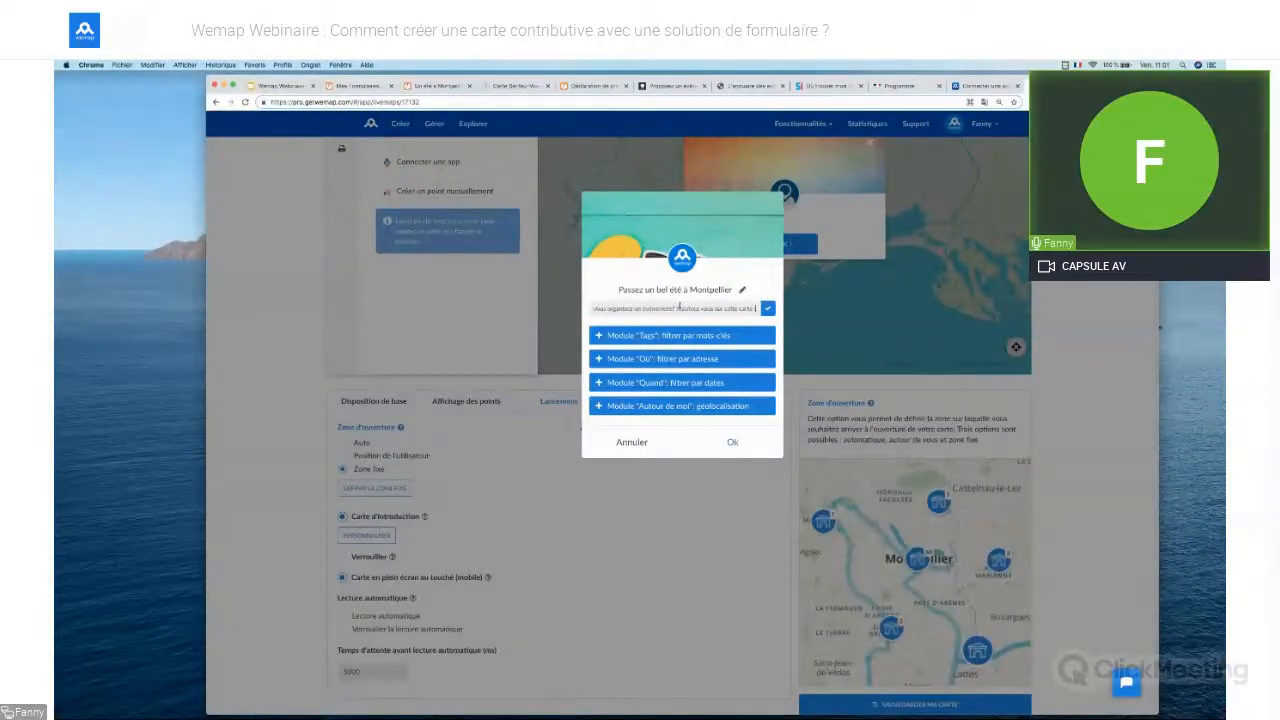
text( !)
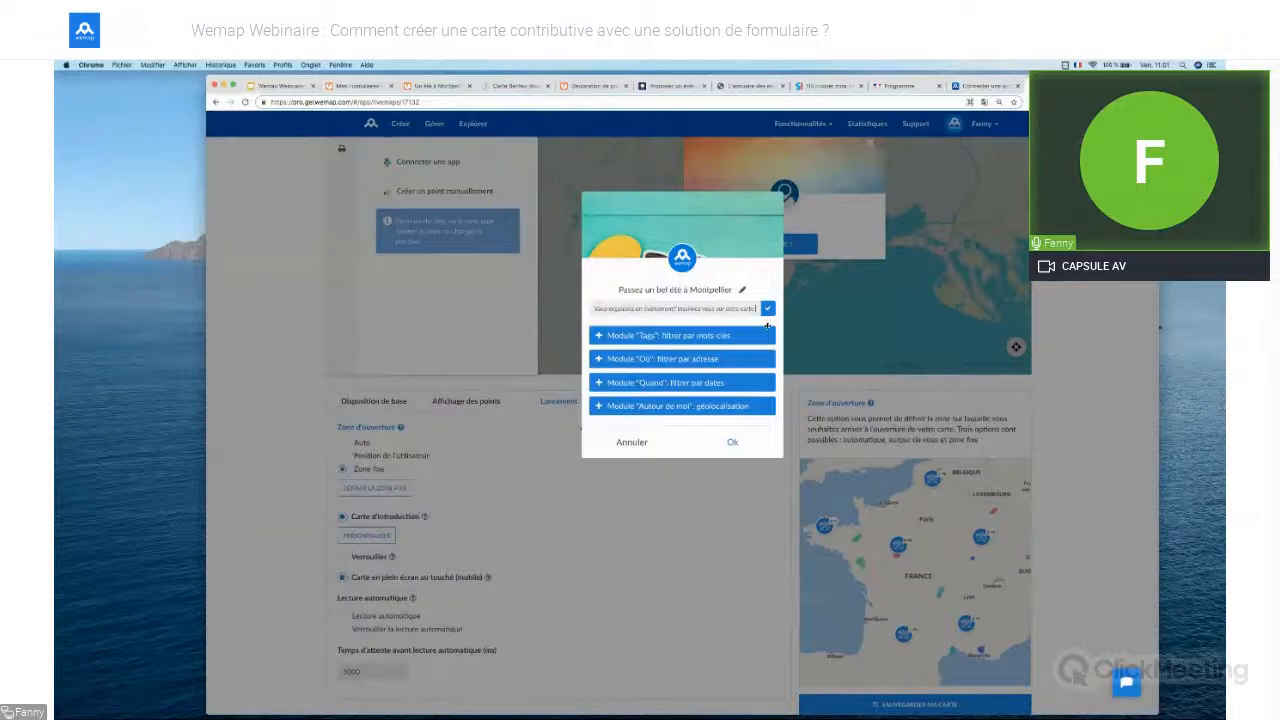
text(!)
key(super+v)
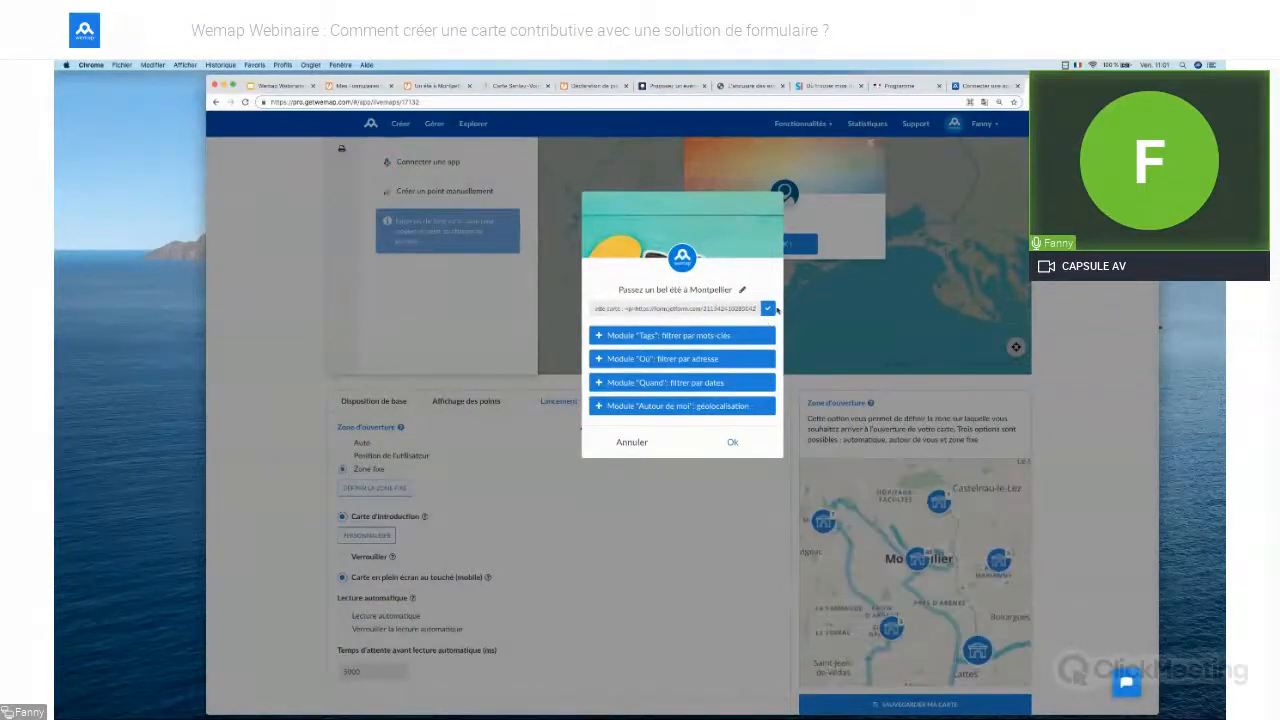
click(772, 309)
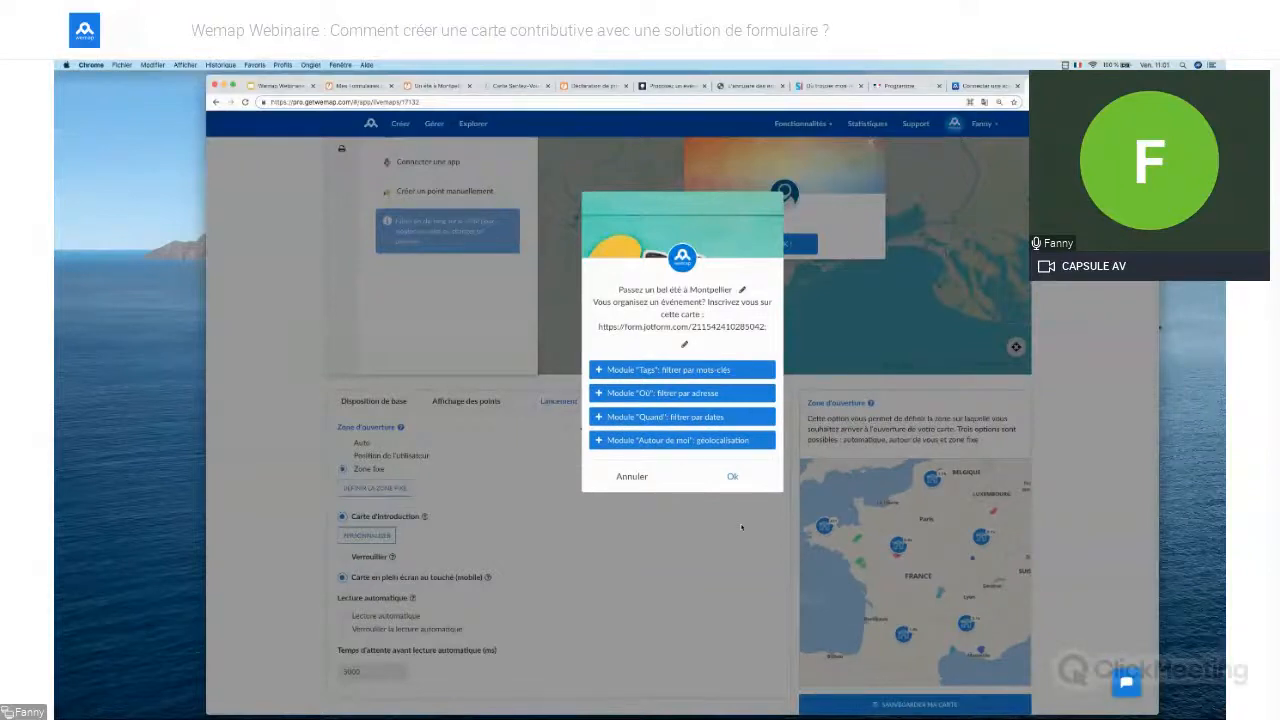